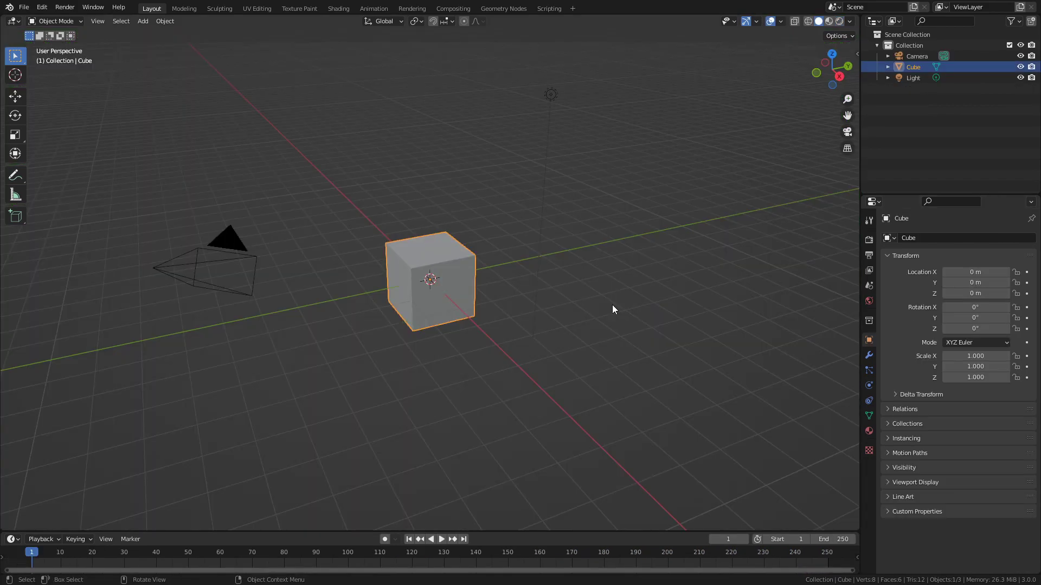
- Delete the default camera, cube and light from the scene and save the file
key(a)
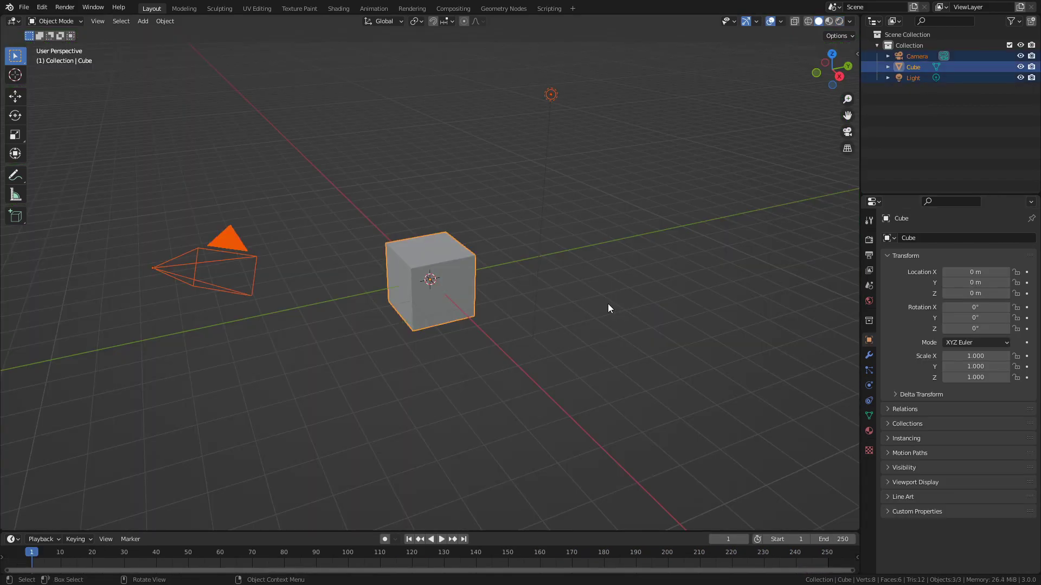
key(x)
click(610, 304)
key(ctrl+s)
- Create a new collection under the Scene Collection, name it "Characters", and save the file
right_click(884, 35)
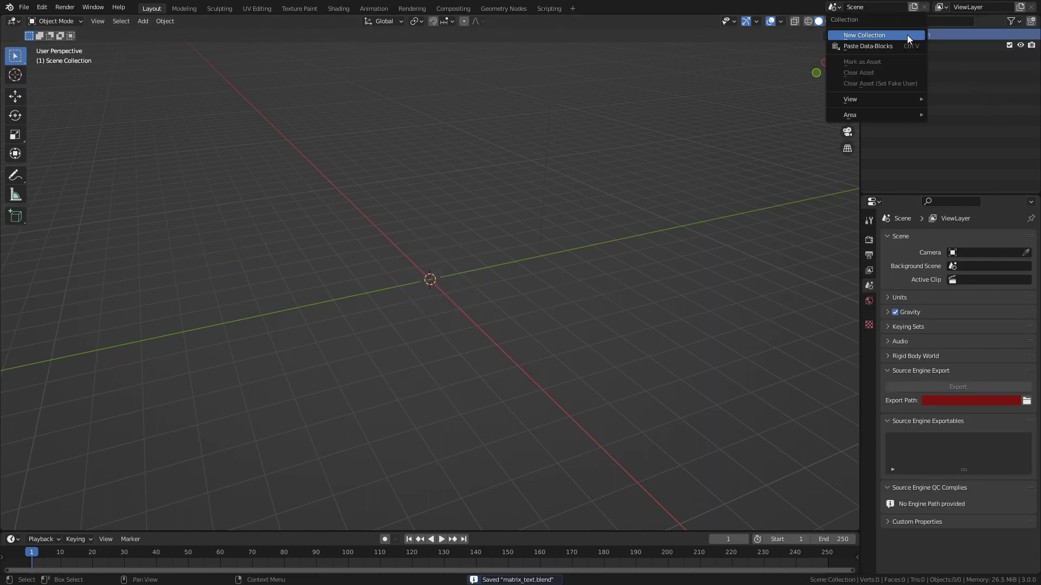
click(906, 35)
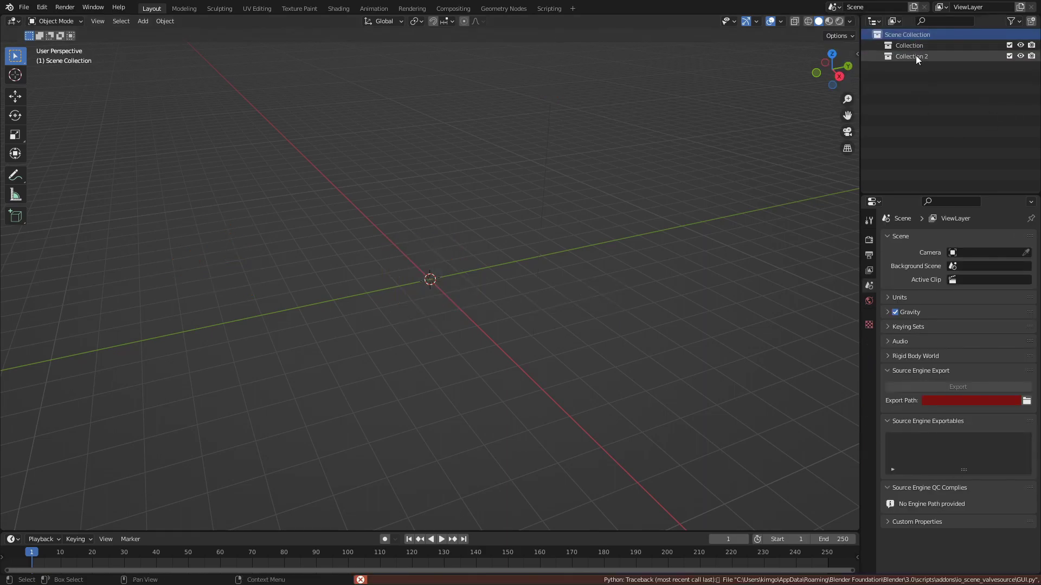
double_click(916, 55)
text(Character)
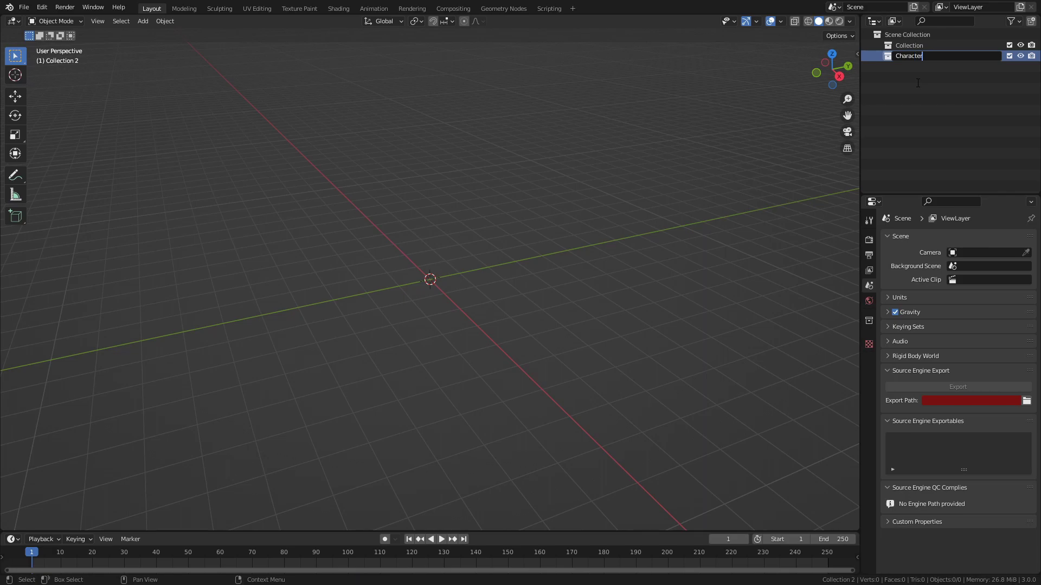
text(s)
key(Return)
key(ctrl+s)
- Add a text object to the Characters collection and view it from the top
key(shift+a)
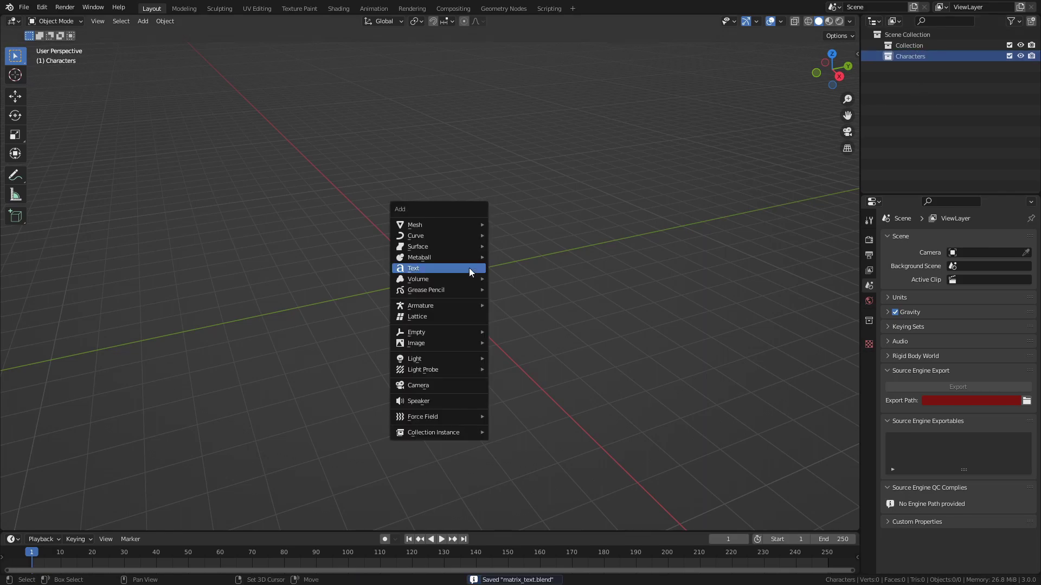
click(440, 269)
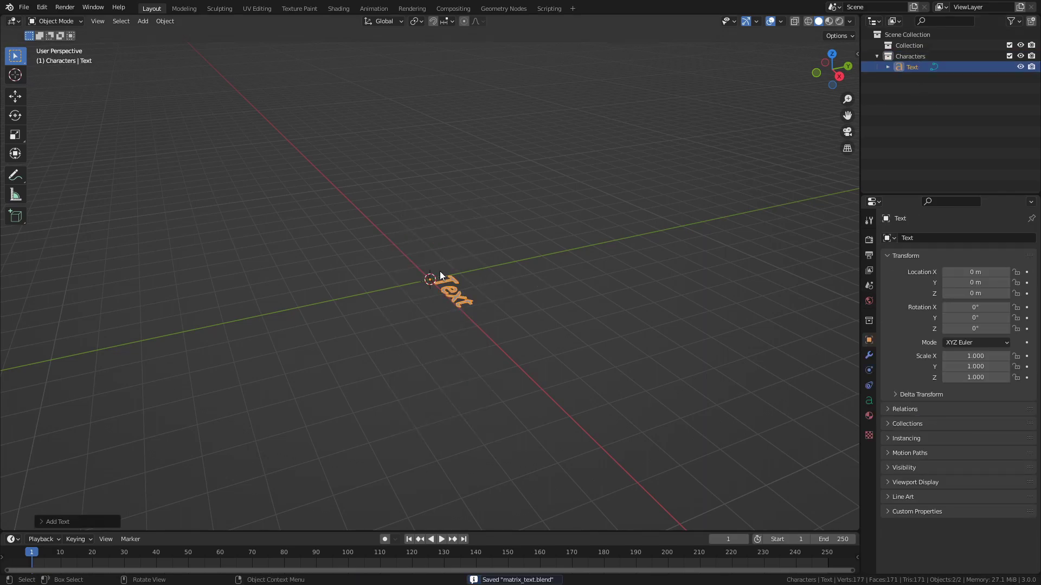
key(KP_7)
scroll(562, 249, up, 4)
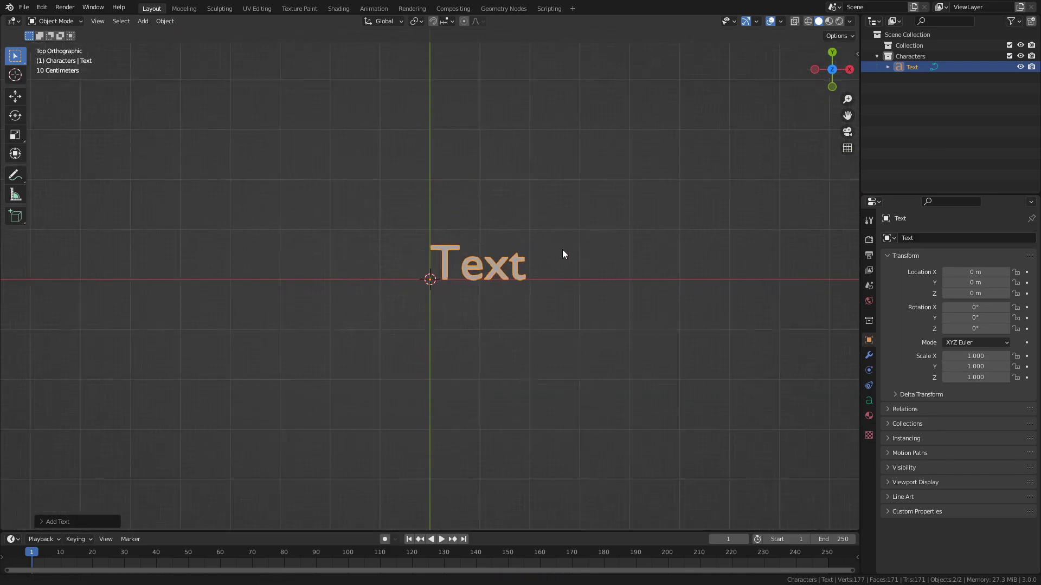
shift+middle_drag(613, 235, 603, 237)
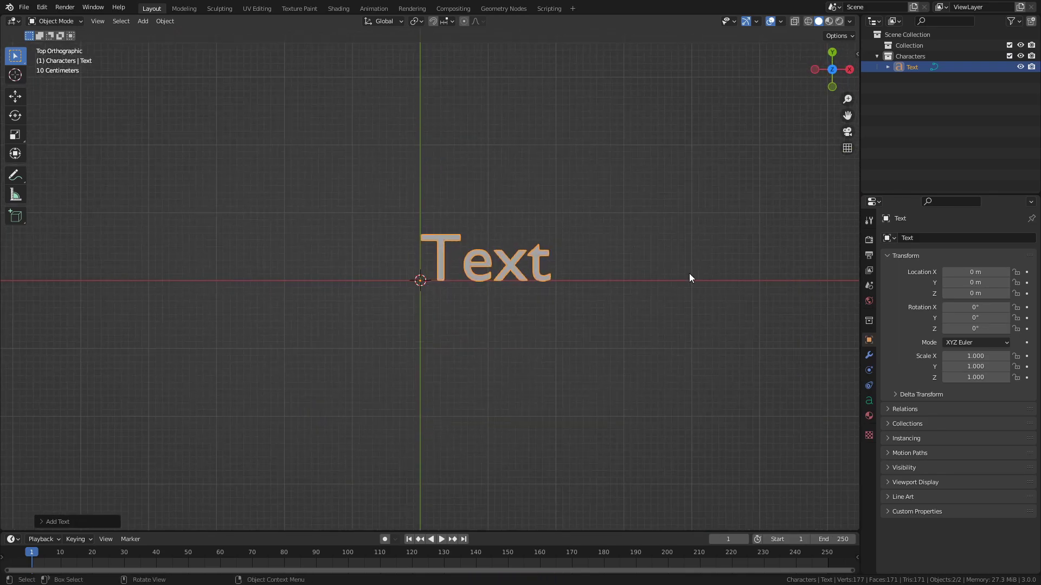
- Replace the text object's default wording with the characters "#{[]}PZXOWQM"
key(Tab)
key(BackSpace)
key(BackSpace)
key(BackSpace)
key(BackSpace)
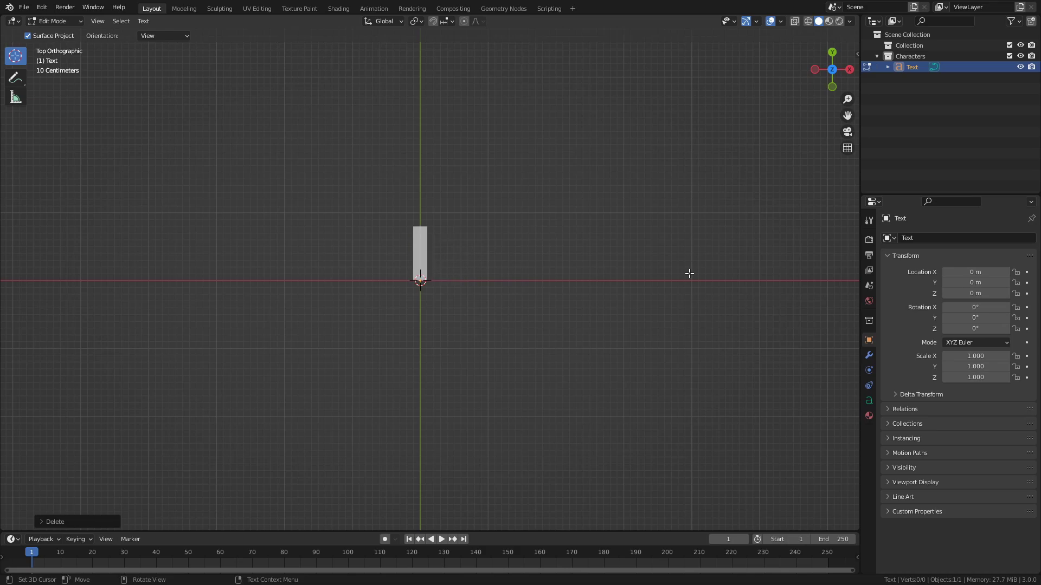
text(#{[]})
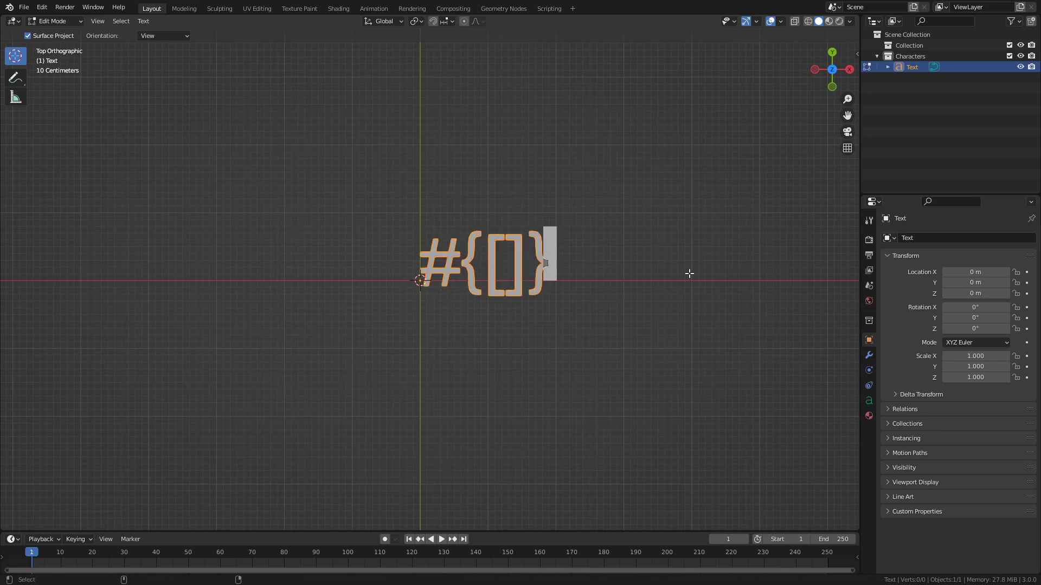
text(PZX)
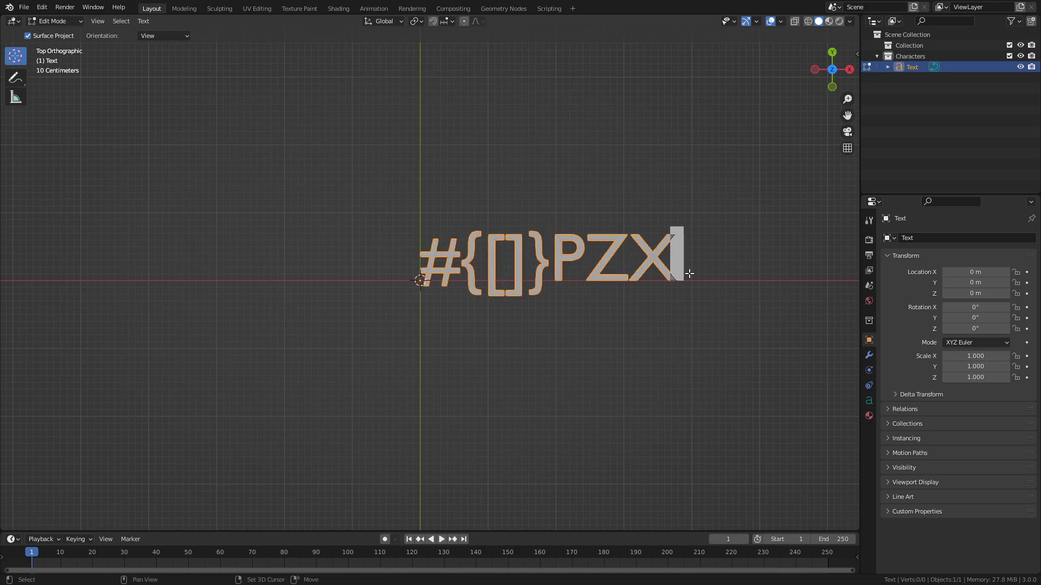
text(OWQ)
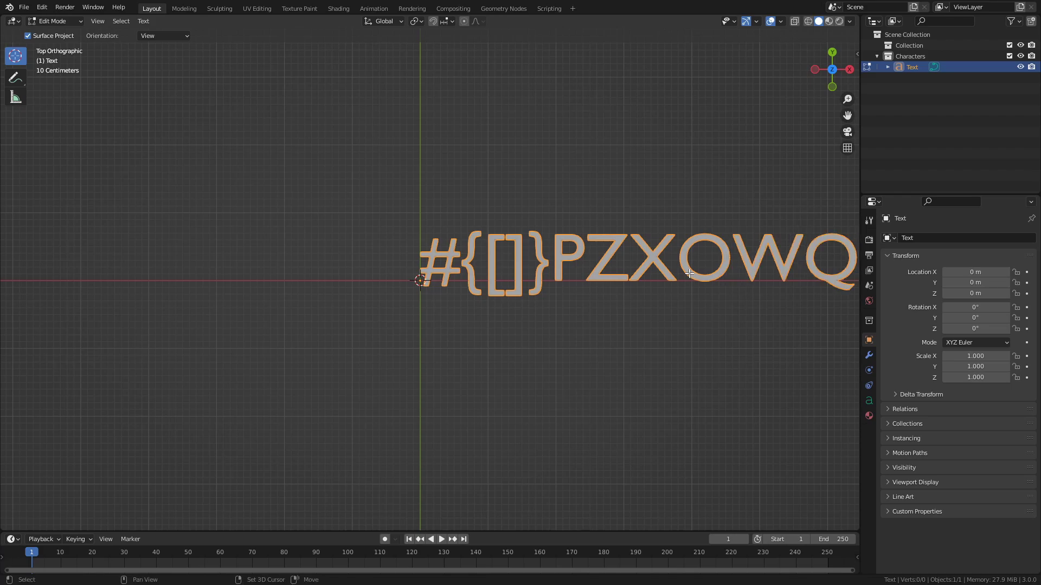
text(M)
shift+middle_drag(752, 289, 540, 300)
key(Delete)
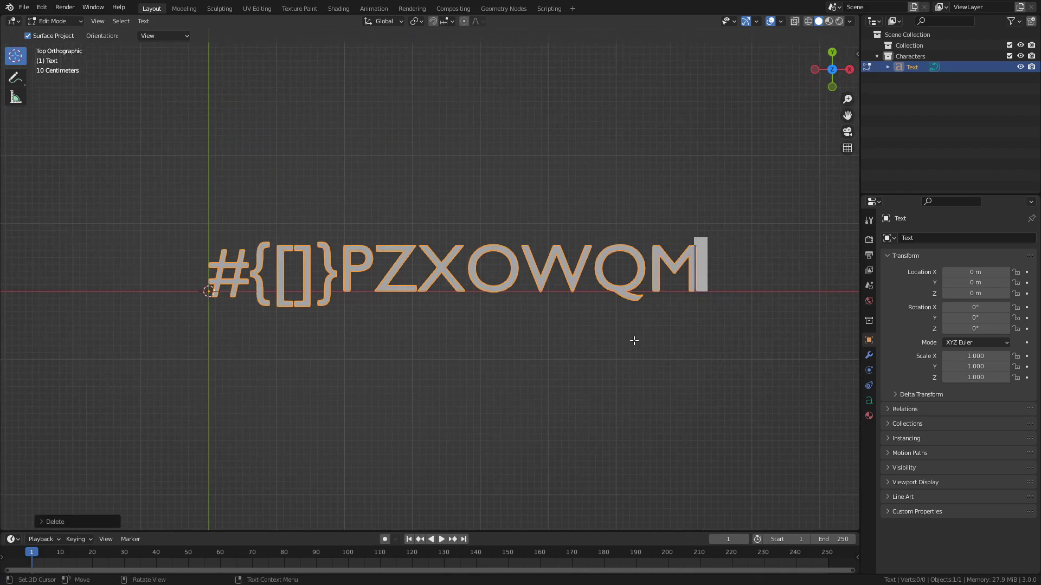
key(Tab)
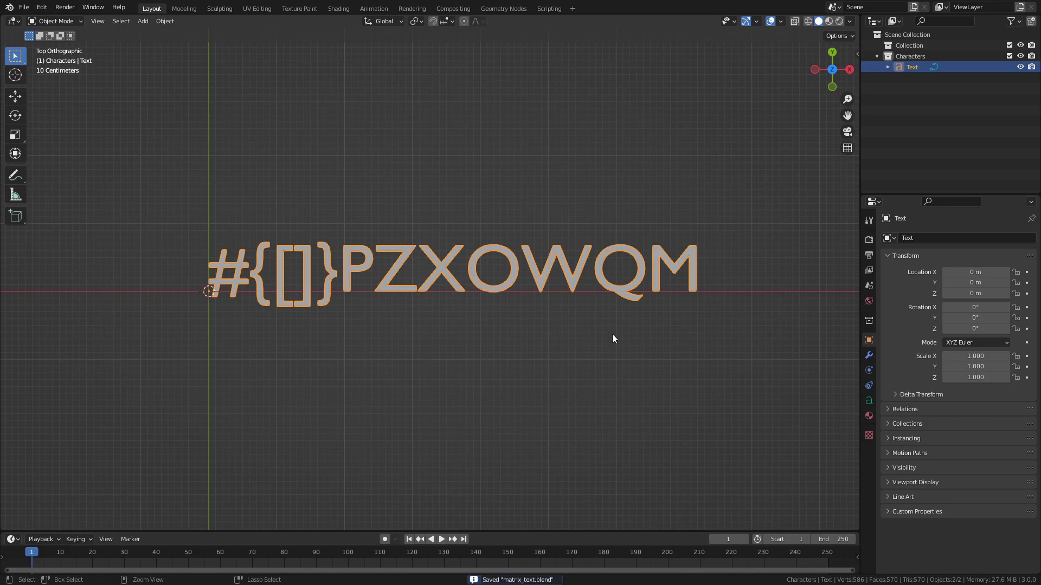
- Load electroharmonix.ttf from the Downloads folder as the text object's Regular font
click(869, 401)
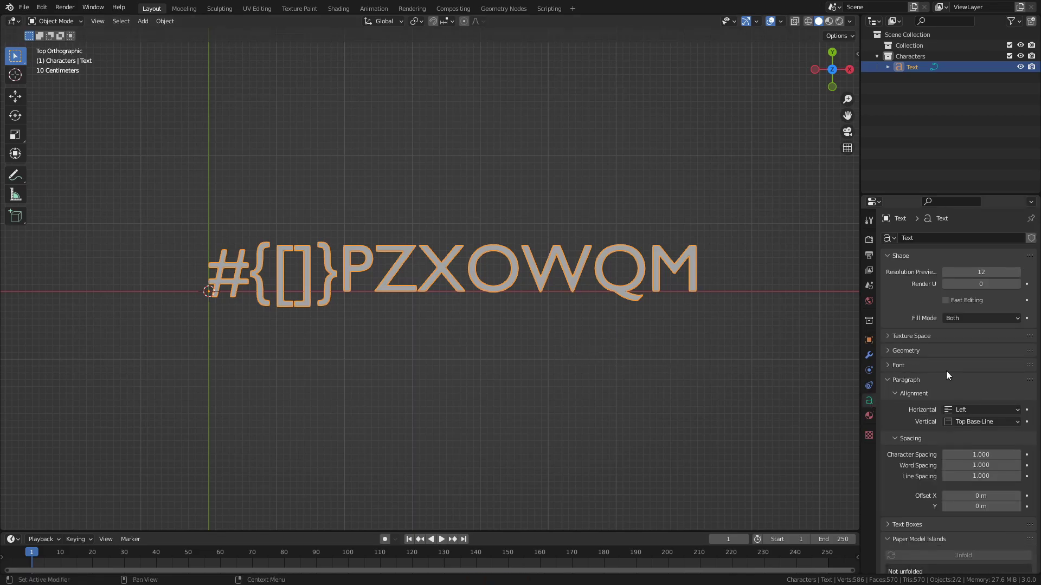
click(932, 364)
scroll(922, 373, down, 2)
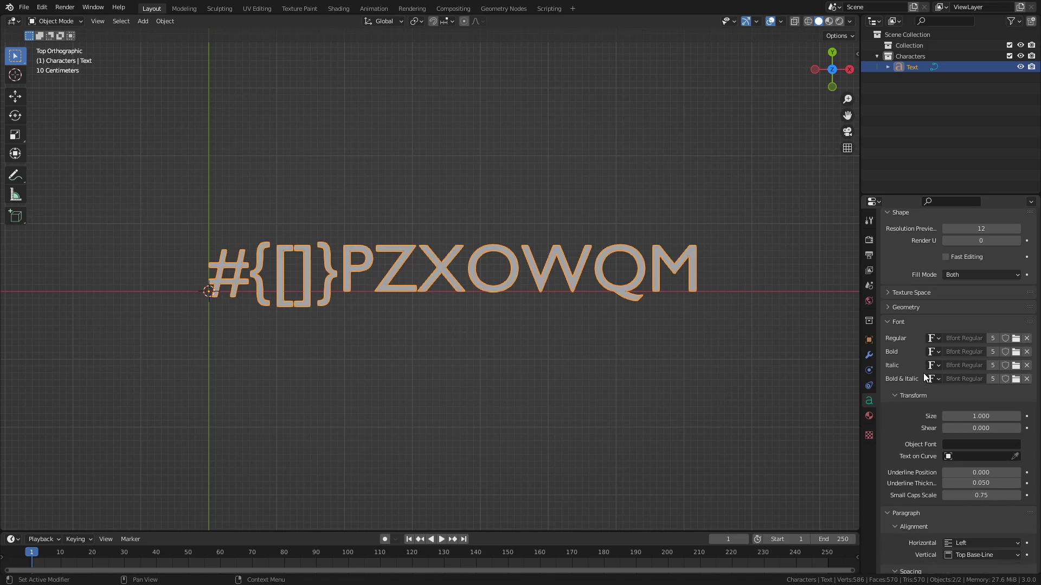
click(1017, 341)
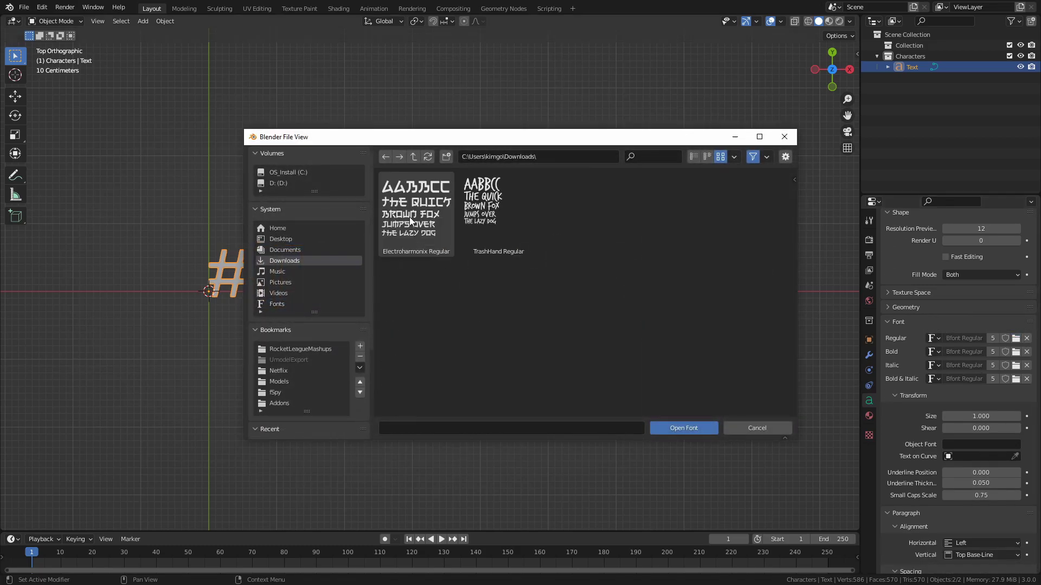
click(408, 217)
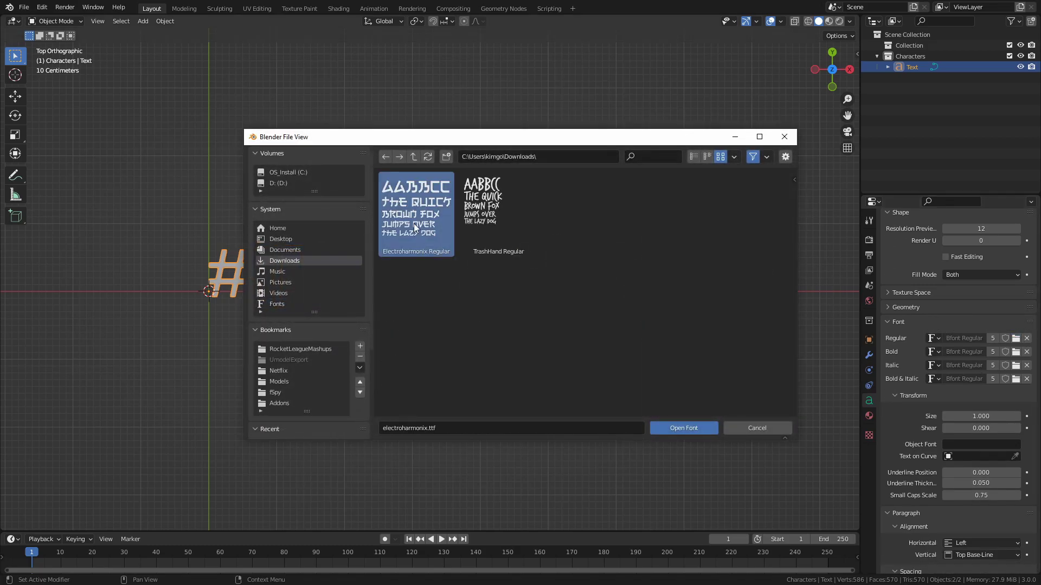
click(694, 427)
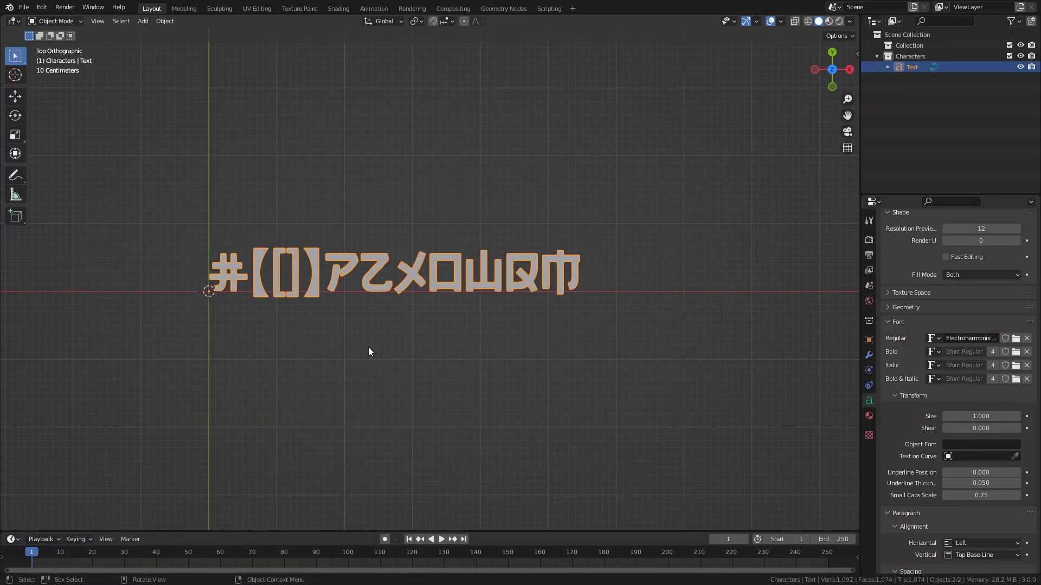
- Convert the text object to a mesh
shift+middle_drag(372, 339, 431, 346)
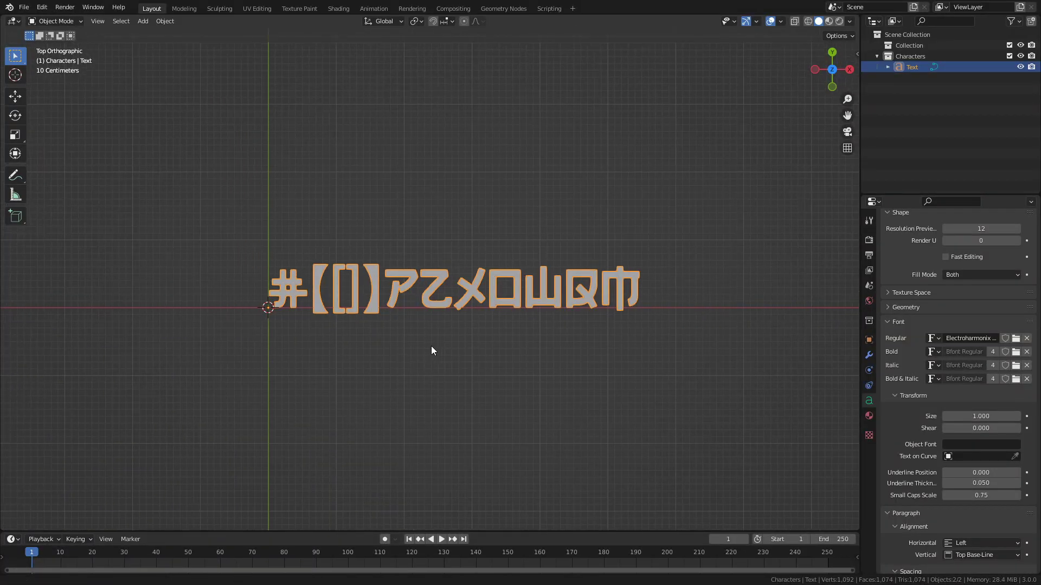
right_click(489, 245)
mouse_move(490, 245)
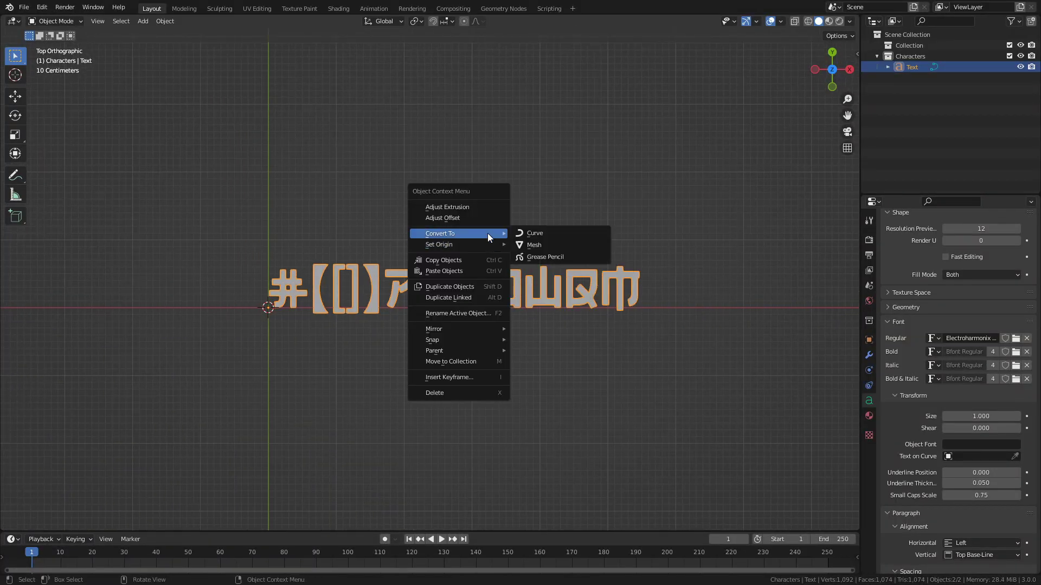
click(549, 248)
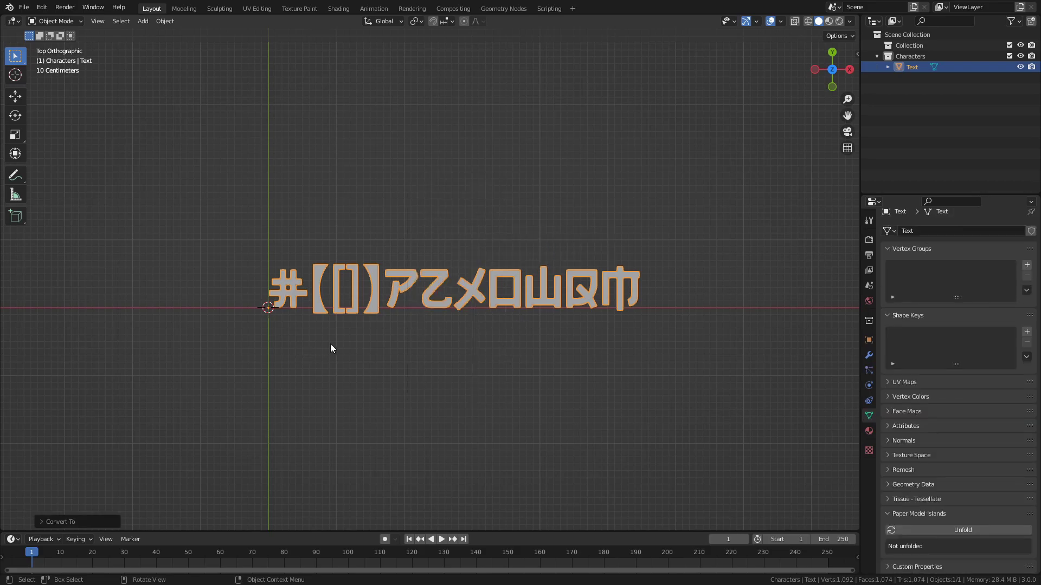
- Separate the whole text mesh by loose parts so each character becomes its own object
key(Tab)
key(a)
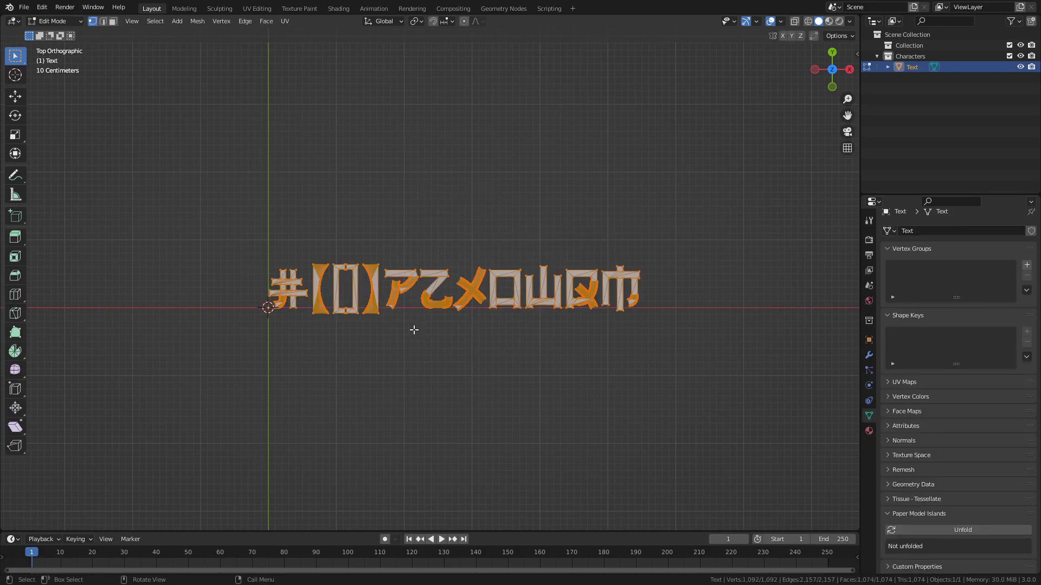
key(p)
click(414, 329)
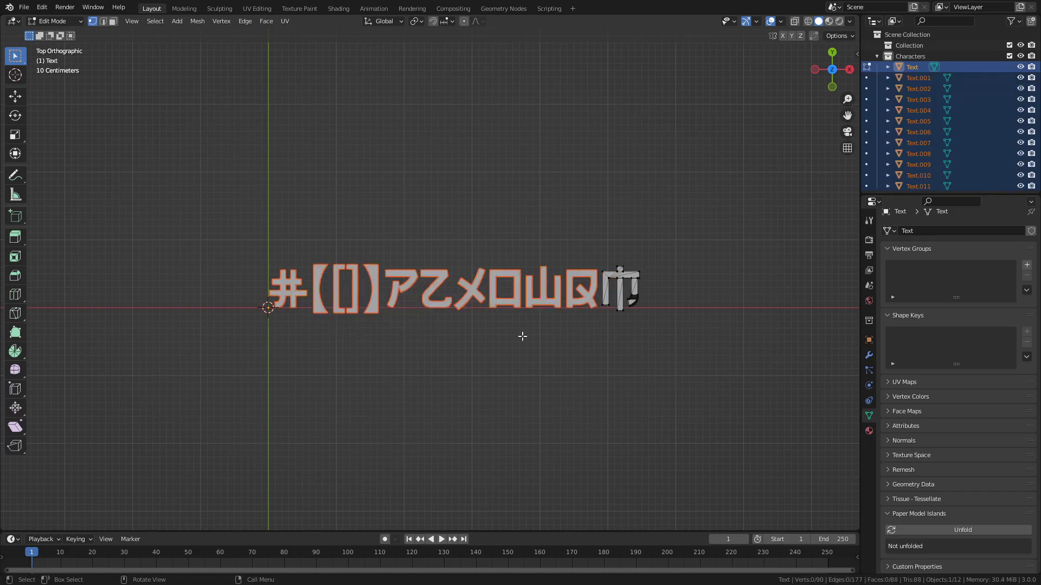
key(Tab)
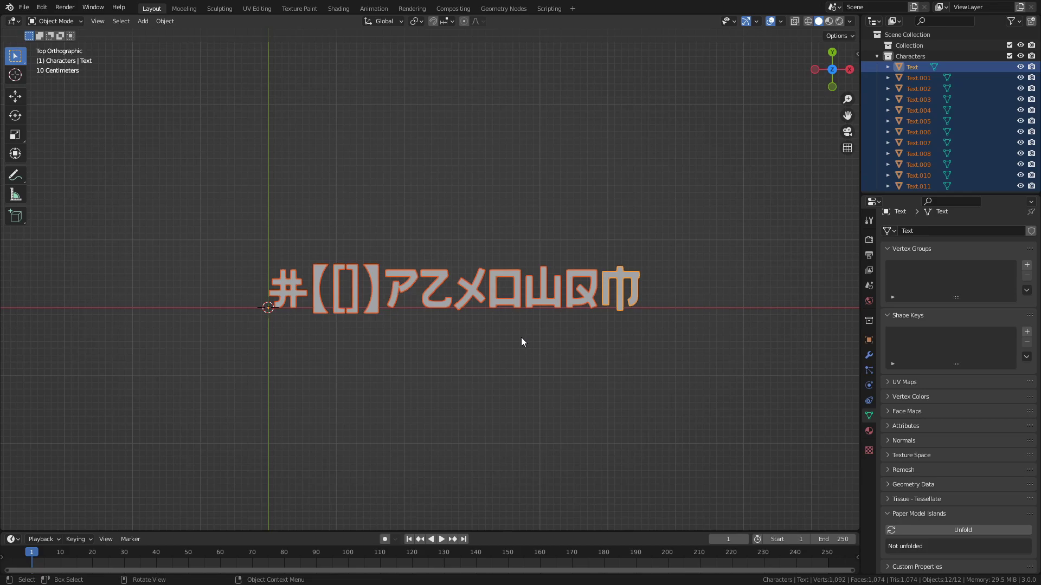
- Set the origin of all the character objects to their Center of Mass (Surface)
right_click(503, 299)
mouse_move(493, 310)
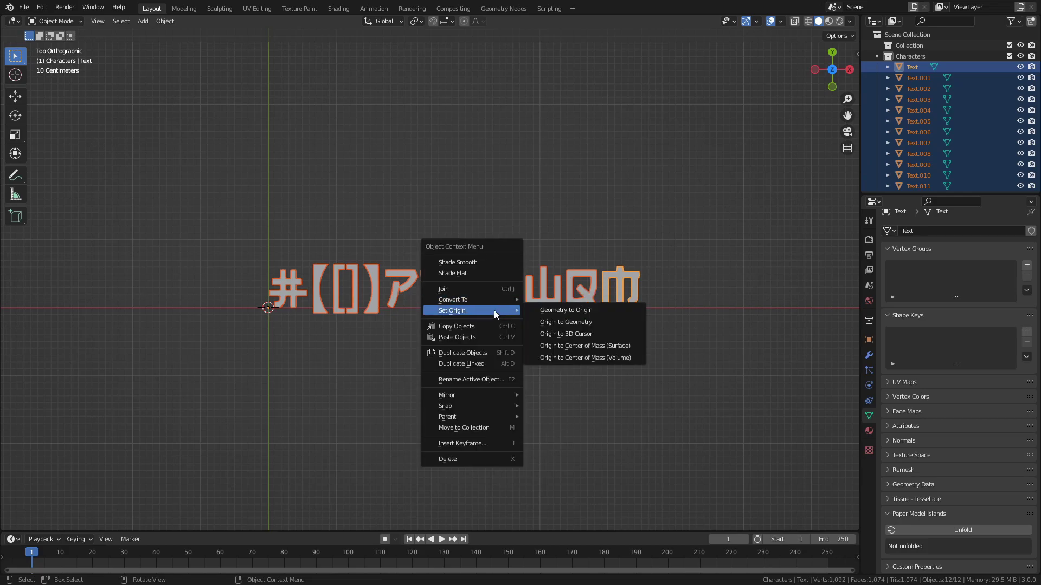
click(583, 347)
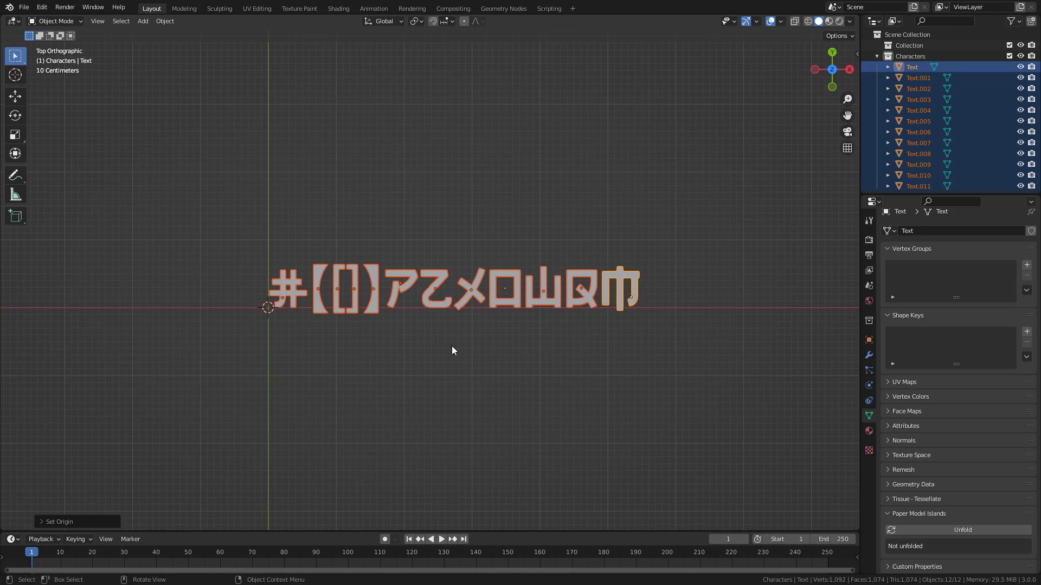
- Clear the location of all the character objects so they stack at the world origin, and save the file
key(alt+g)
ctrl+scroll(378, 332, up, 10)
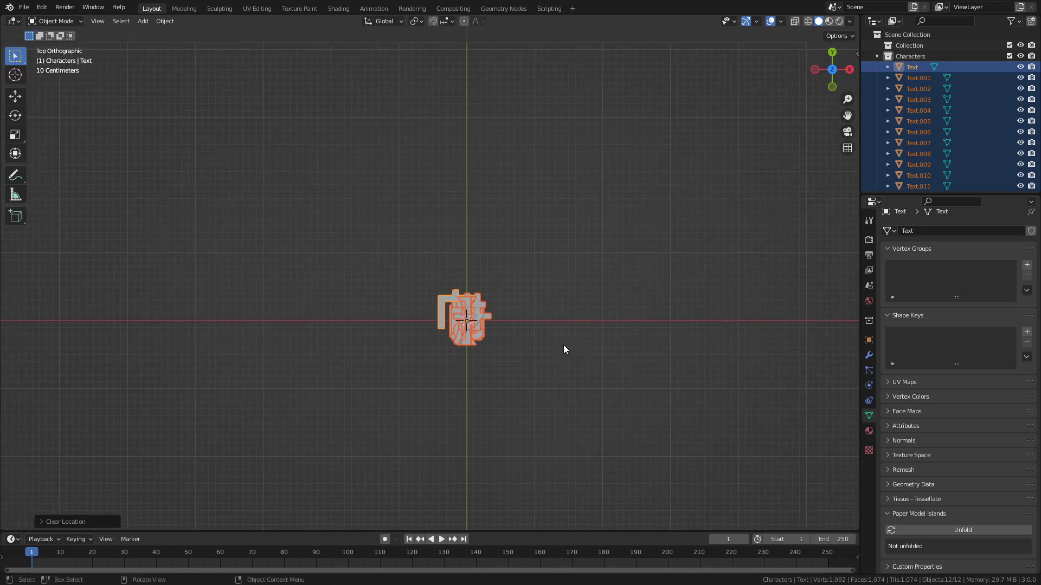
shift+middle_drag(564, 317, 560, 297)
key(ctrl+s)
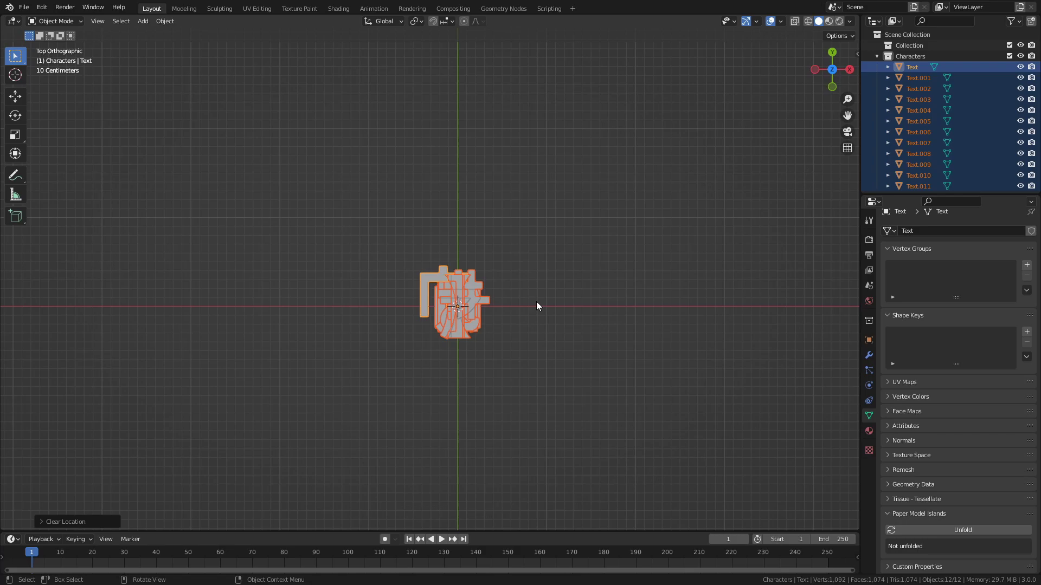
- Move the off-centre M character's geometry in Edit Mode so it is centred on the world origin, and save the file
click(420, 284)
key(Tab)
key(a)
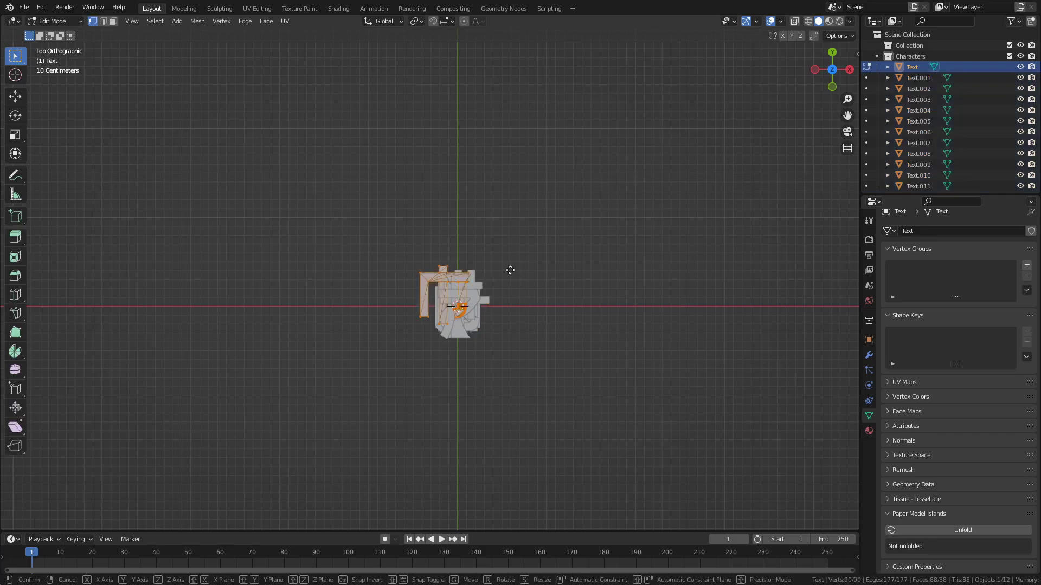
key(g)
click(523, 280)
key(Tab)
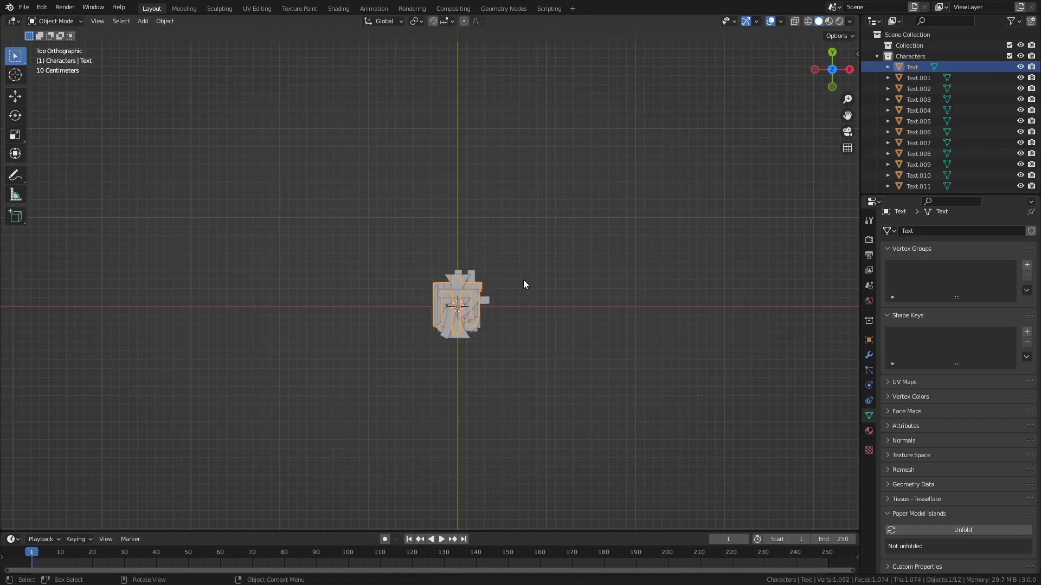
scroll(524, 282, down, 1)
key(ctrl+s)
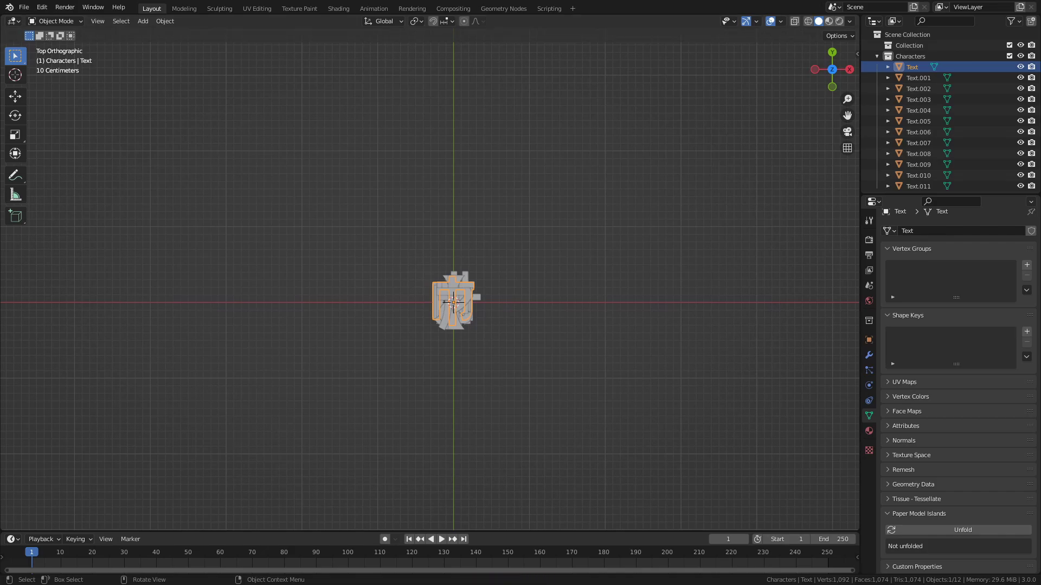
- Exclude the Characters collection from the view layer
click(910, 55)
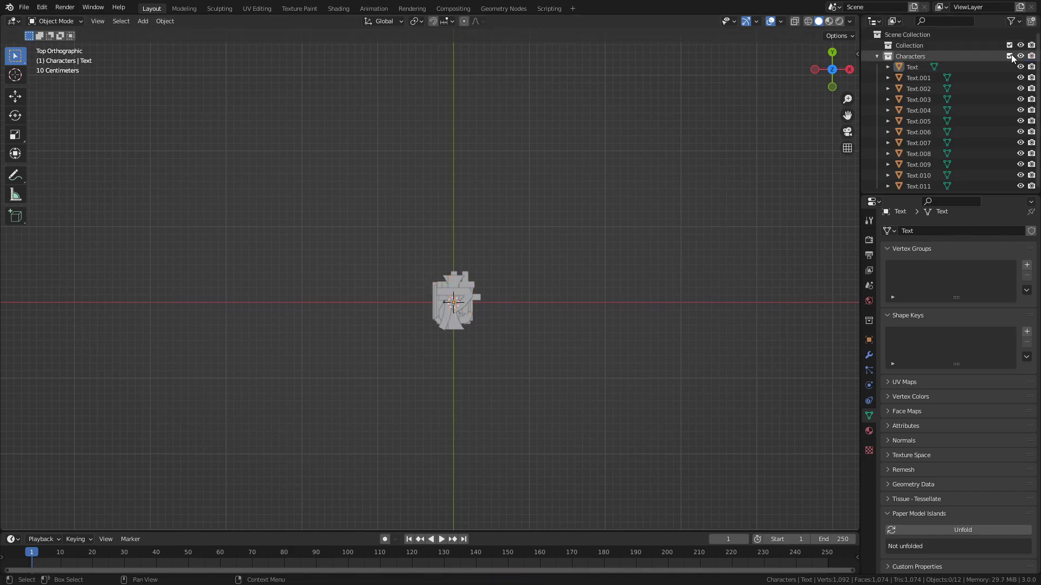
click(1009, 56)
- Add a plane mesh to the default Collection and switch to the Geometry Nodes workspace
key(shift+a)
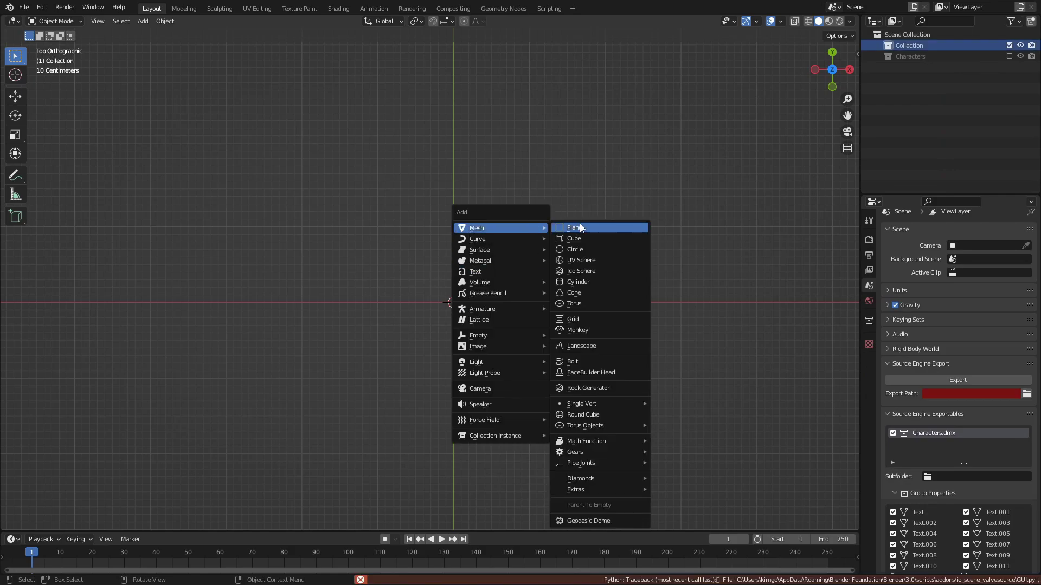
click(580, 223)
click(504, 8)
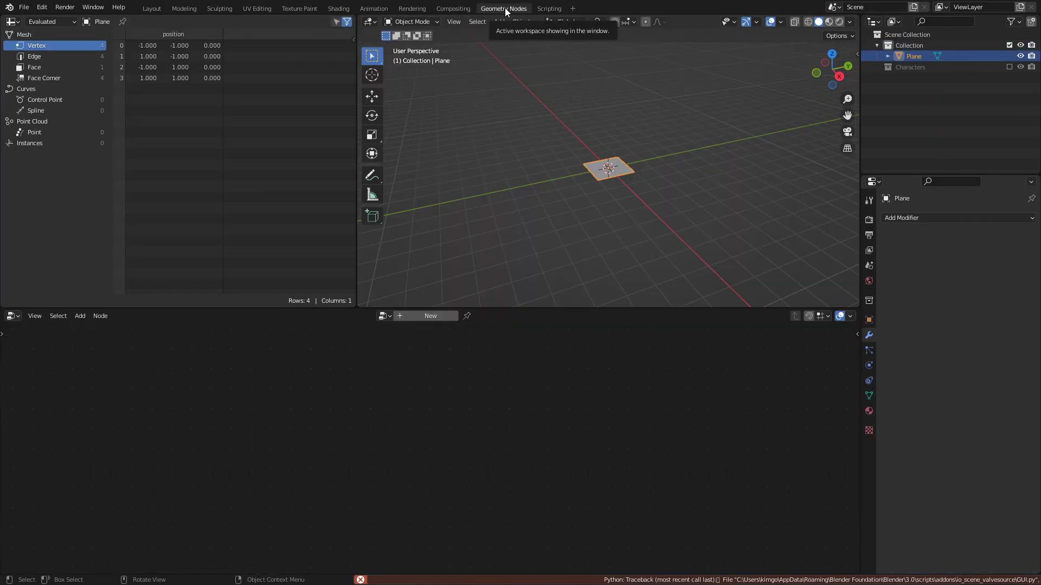
- Create a new geometry node tree on the plane and detach the Group Input node from the Group Output
click(428, 317)
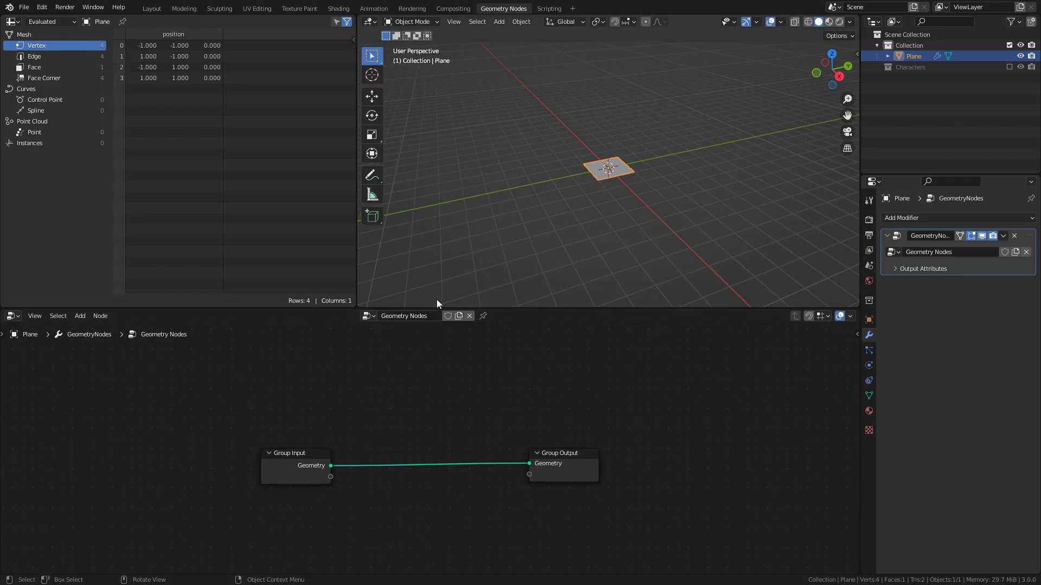
drag(520, 307, 523, 233)
drag(356, 163, 286, 163)
drag(562, 383, 217, 420)
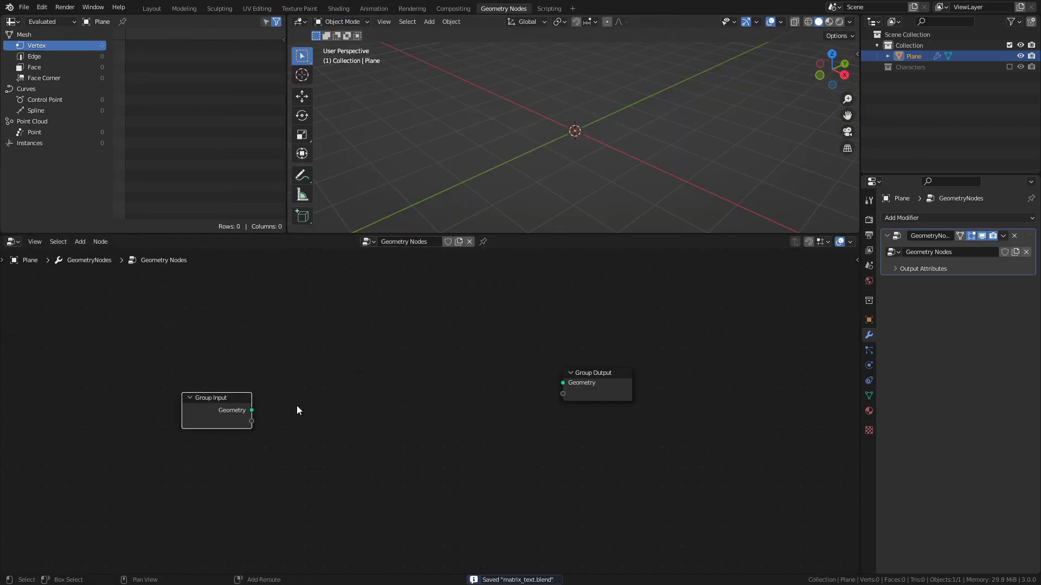
- Add a Grid mesh primitive node and connect its Mesh output to the Group Output's Geometry
key(shift+a)
mouse_move(360, 406)
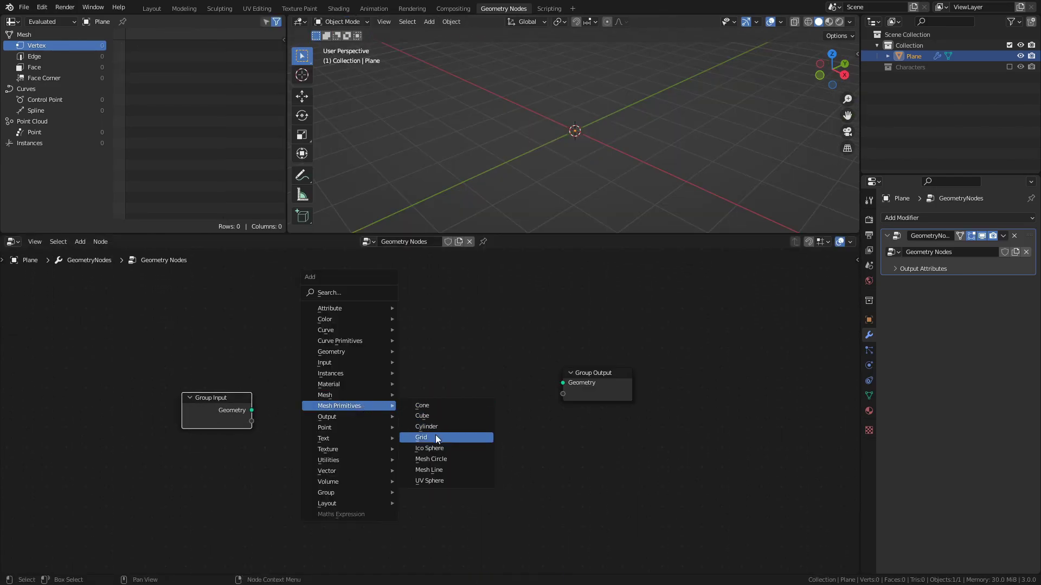
click(434, 437)
click(280, 293)
drag(347, 310, 563, 383)
- Set the Grid node's Size X and Y to 25 m and Vertices X and Y to 25, and save the file
drag(312, 323, 312, 355)
text(25)
key(Return)
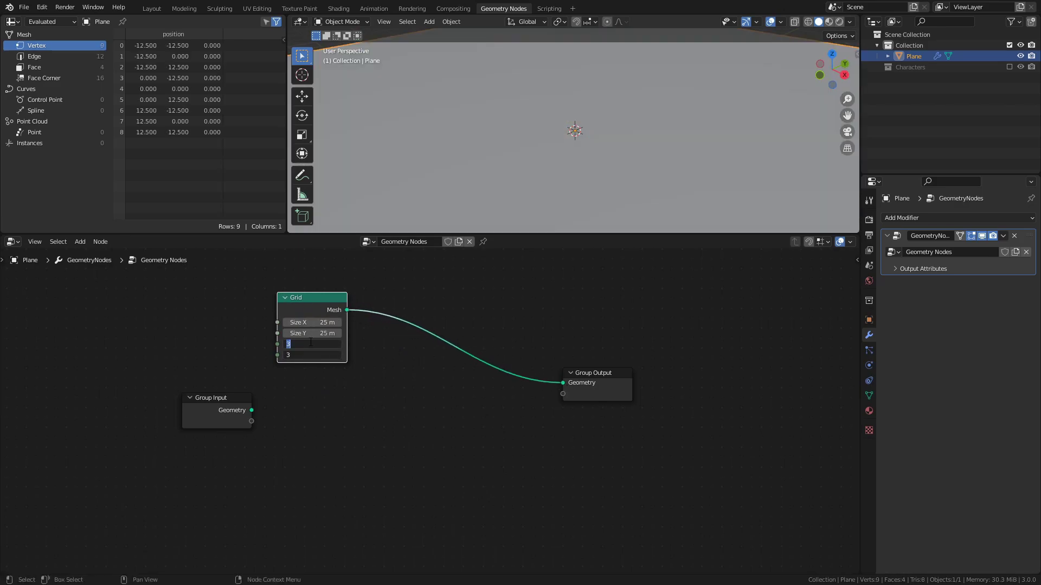
key(Return)
key(ctrl+s)
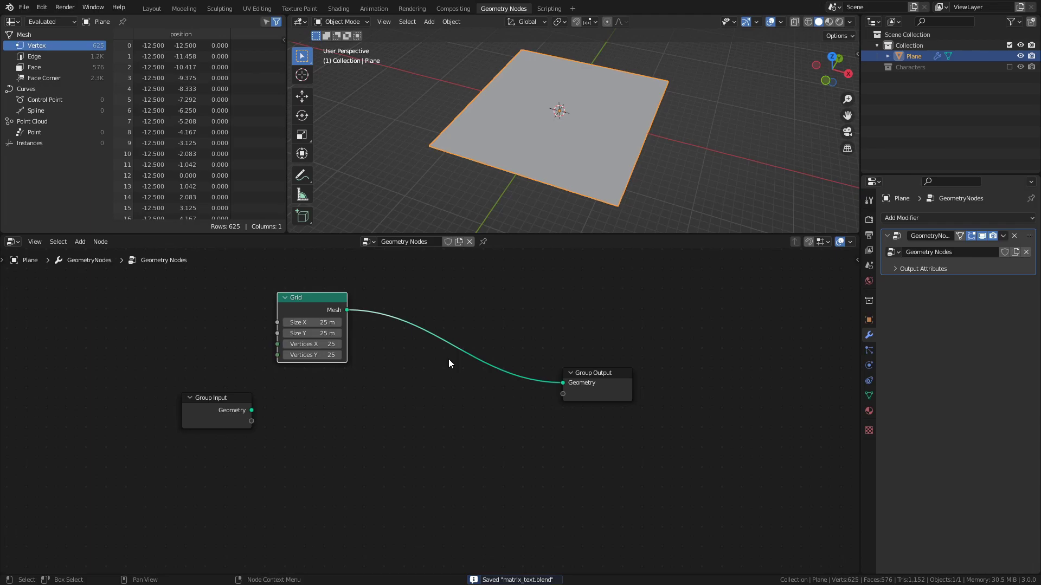
- Insert an Instance on Points node into the link between the Grid and the Group Output
key(shift+a)
mouse_move(412, 364)
click(464, 363)
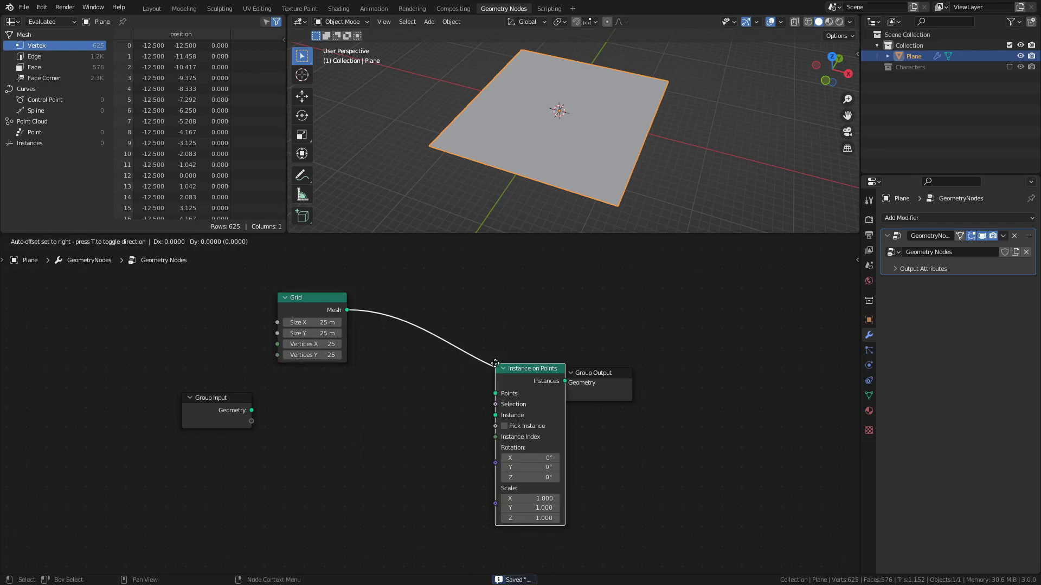
click(449, 303)
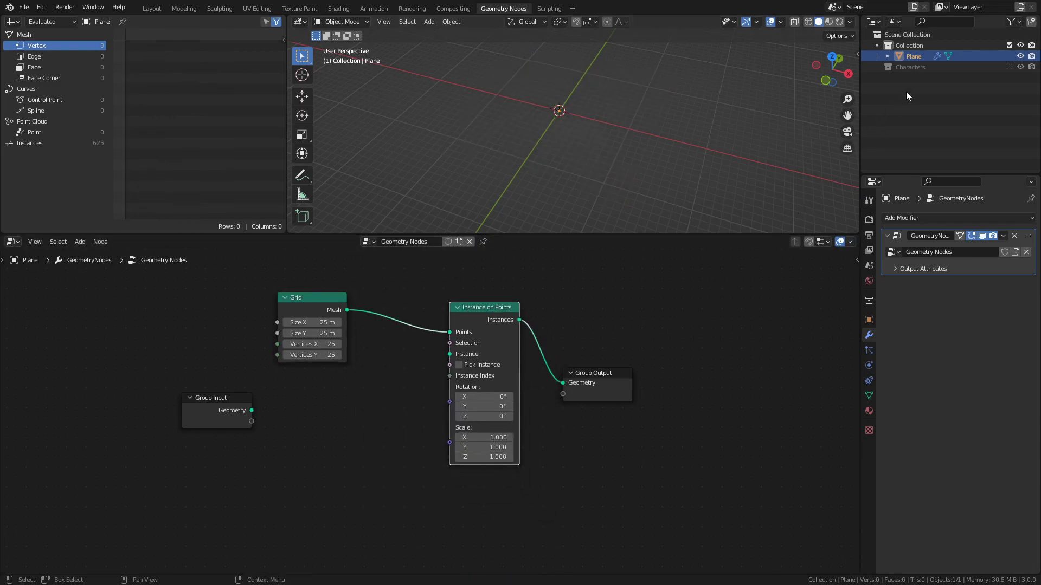
- Add a Collection Info node for the Characters collection with Separate Children enabled and connect its Geometry to the Instance input
drag(912, 67, 287, 404)
key(Home)
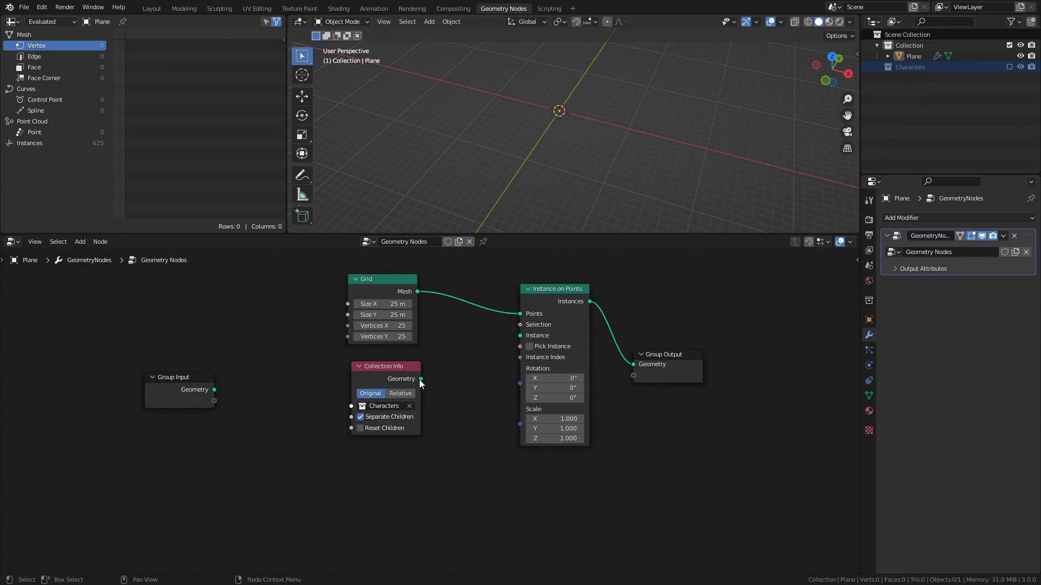
drag(421, 379, 472, 367)
drag(521, 335, 520, 336)
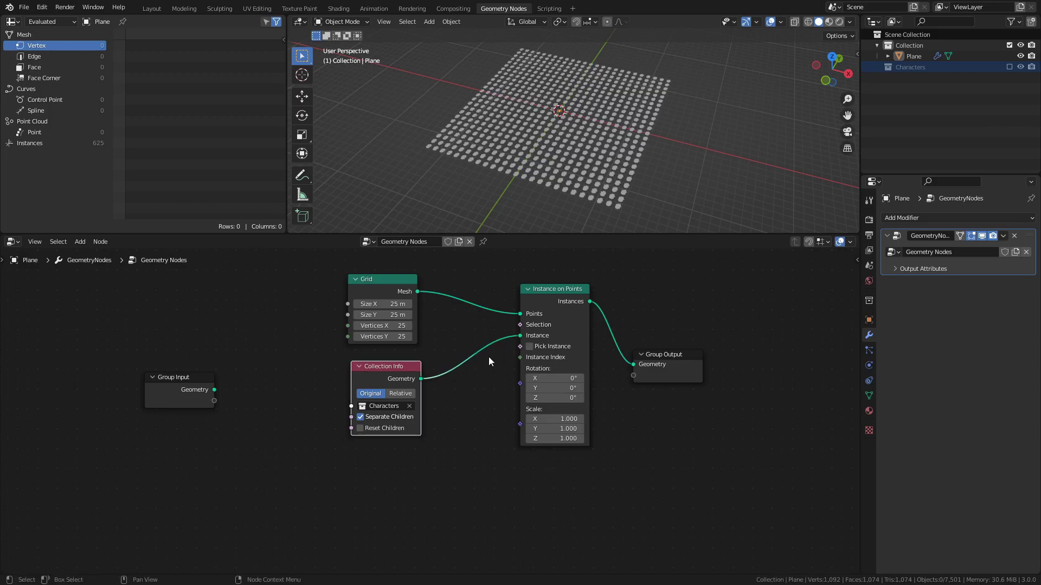
- Enable Pick Instance on the Instance on Points node, check the character grid from the top view, and save the file
click(534, 347)
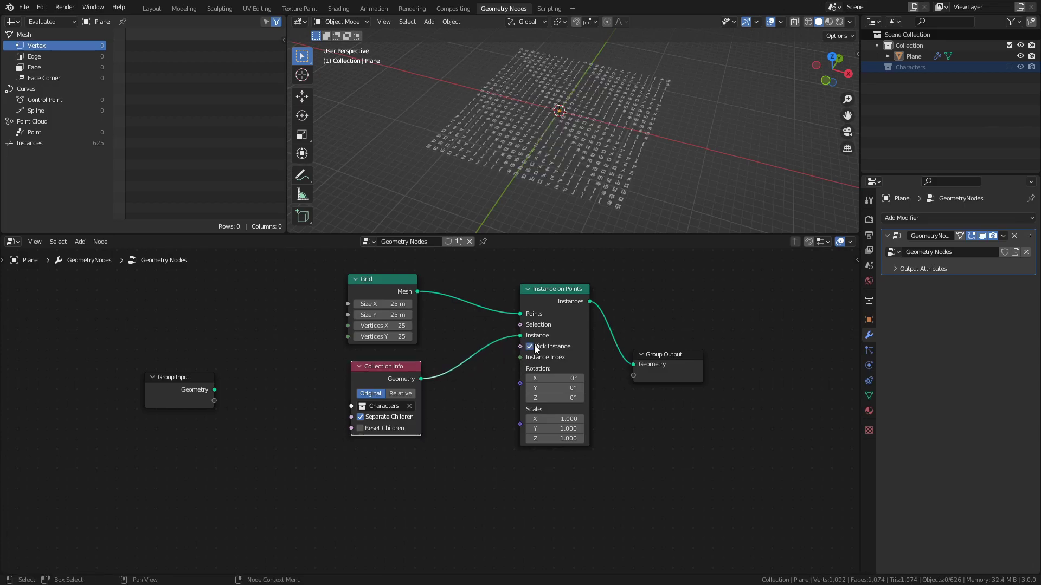
middle_drag(549, 125, 562, 170)
key(KP_7)
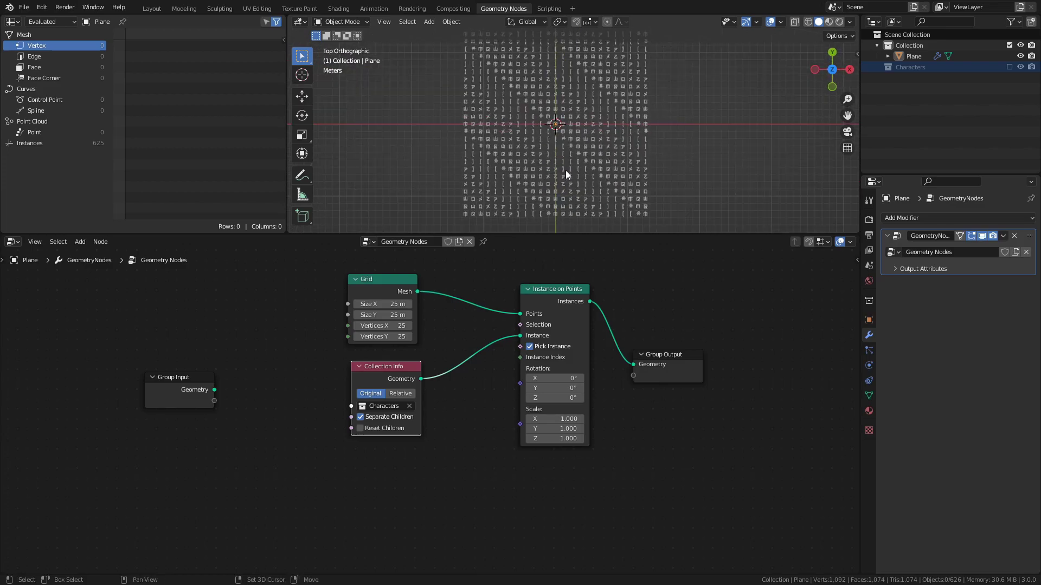
scroll(568, 127, up, 5)
scroll(561, 110, down, 3)
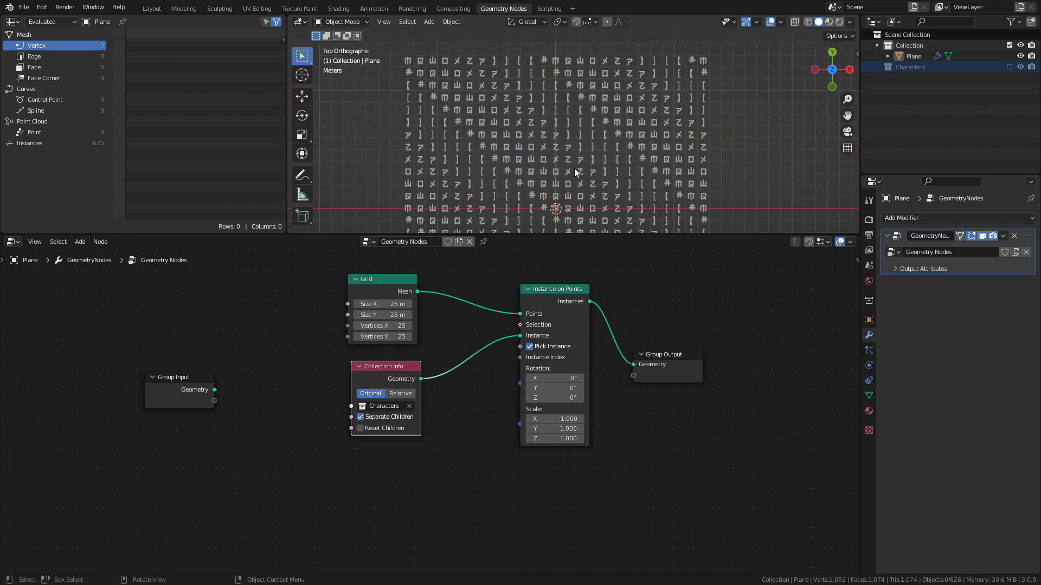
key(ctrl+s)
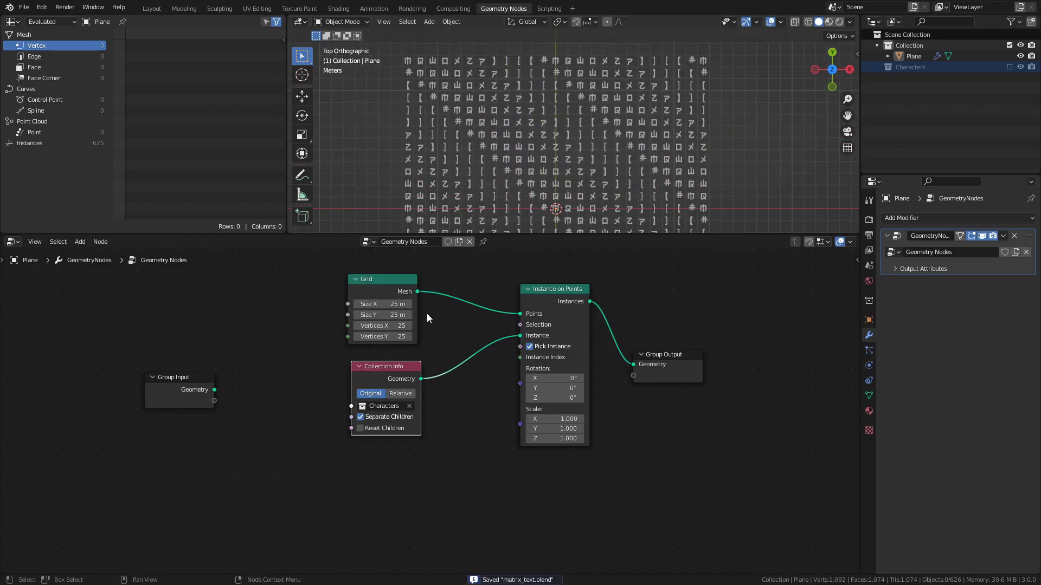
- Add a Random Value node, connect its Value output to the Instance Index of Instance on Points, and save the file
key(shift+a)
mouse_move(388, 518)
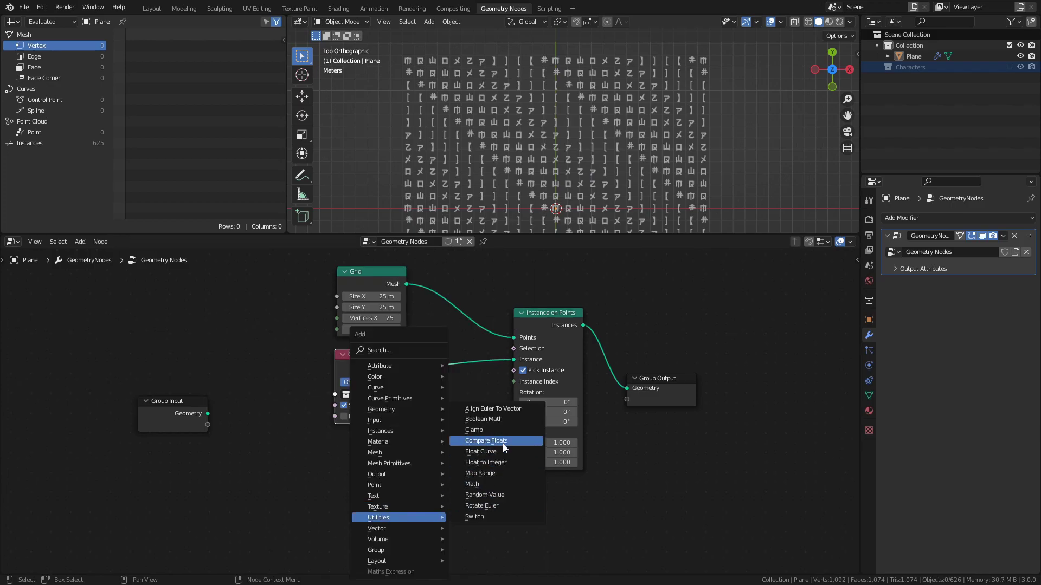
click(485, 495)
click(409, 458)
middle_drag(409, 457, 405, 412)
drag(407, 409, 511, 336)
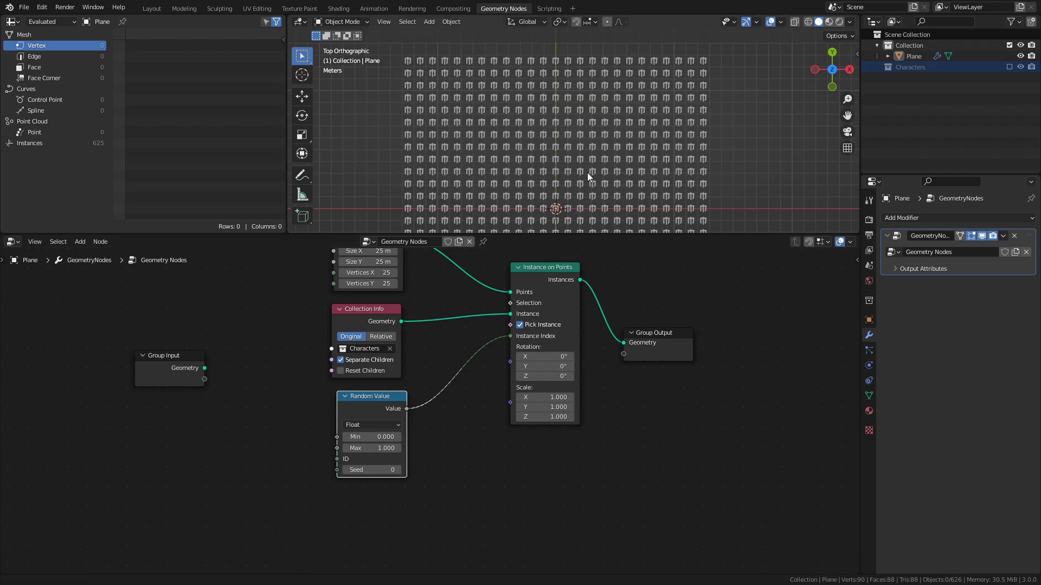
scroll(587, 172, down, 3)
key(ctrl+s)
- Set the Random Value node's Max to 360 and save the file
middle_drag(463, 371, 468, 370)
scroll(380, 423, up, 2)
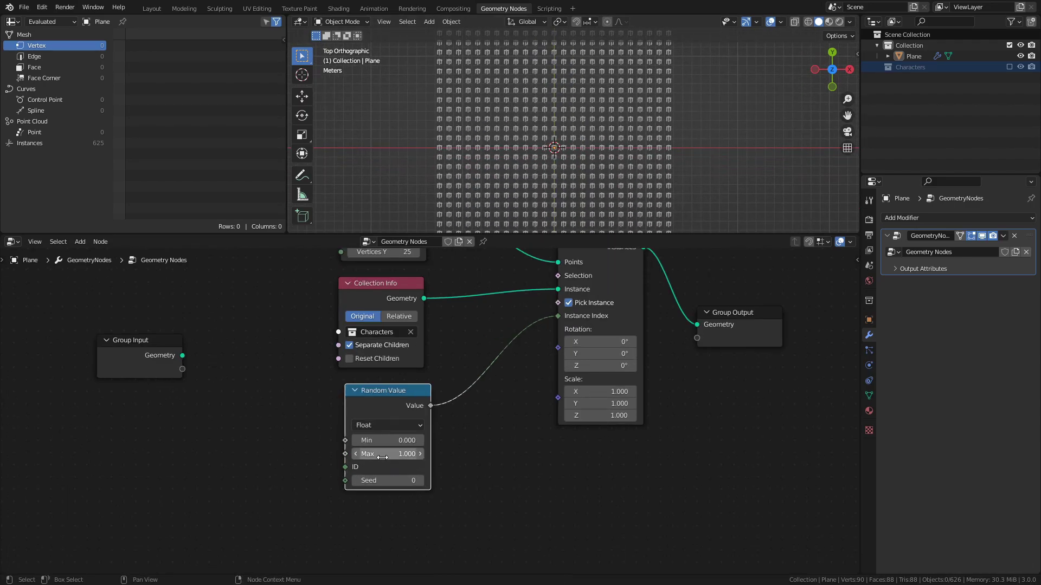
click(388, 454)
text(8.8)
key(Return)
mouse_move(388, 454)
mouse_down()
mouse_move(415, 454)
mouse_move(374, 456)
mouse_up()
click(373, 456)
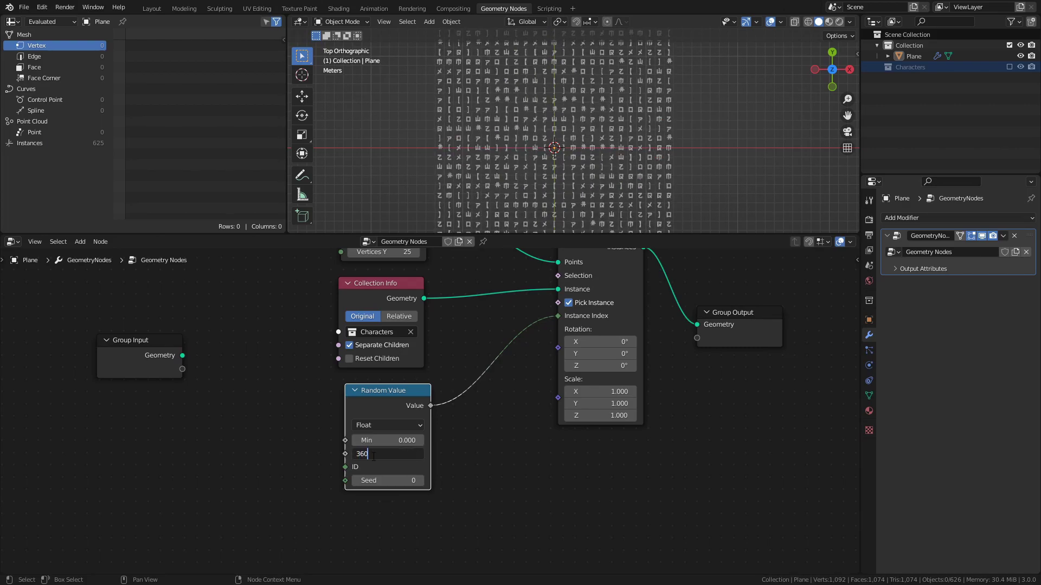
text(360)
key(Return)
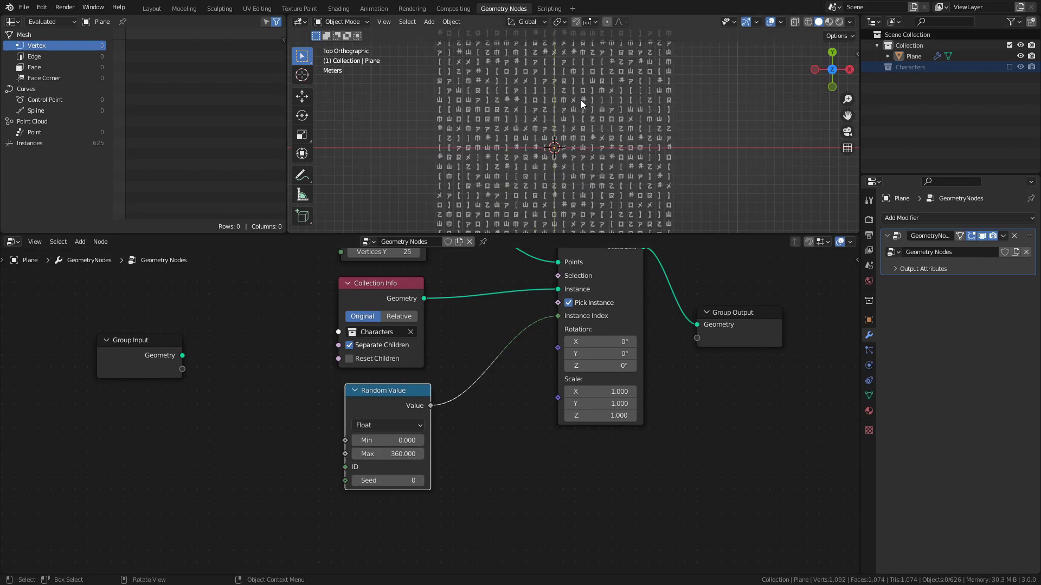
shift+middle_drag(581, 100, 582, 78)
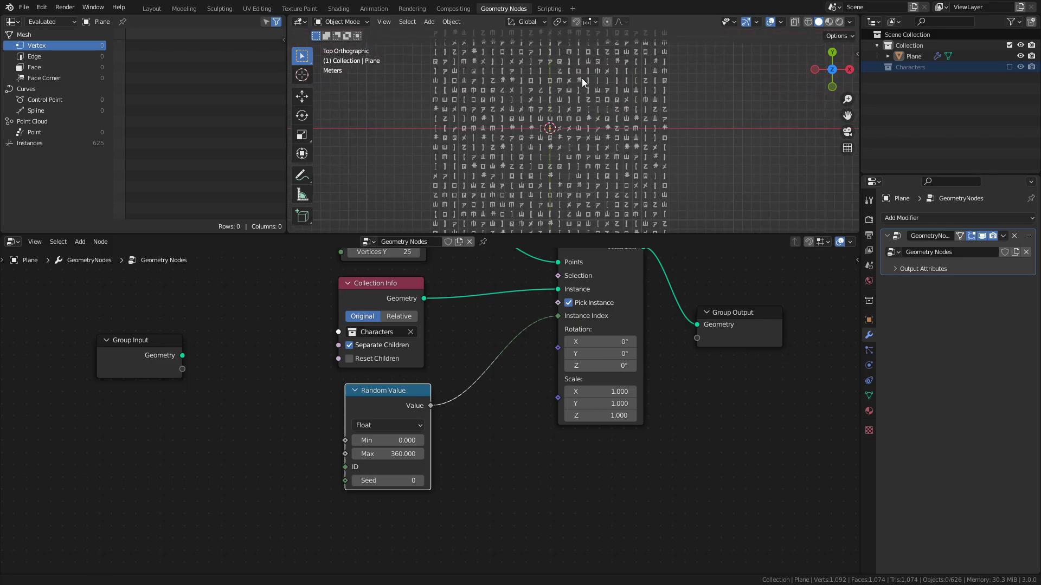
scroll(561, 93, up, 5)
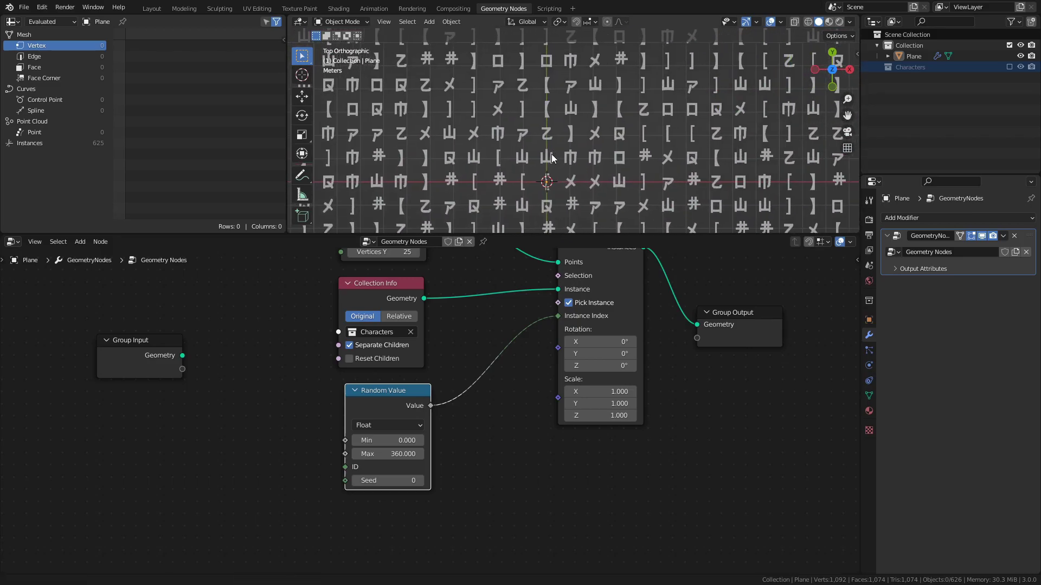
scroll(552, 157, down, 4)
key(ctrl+s)
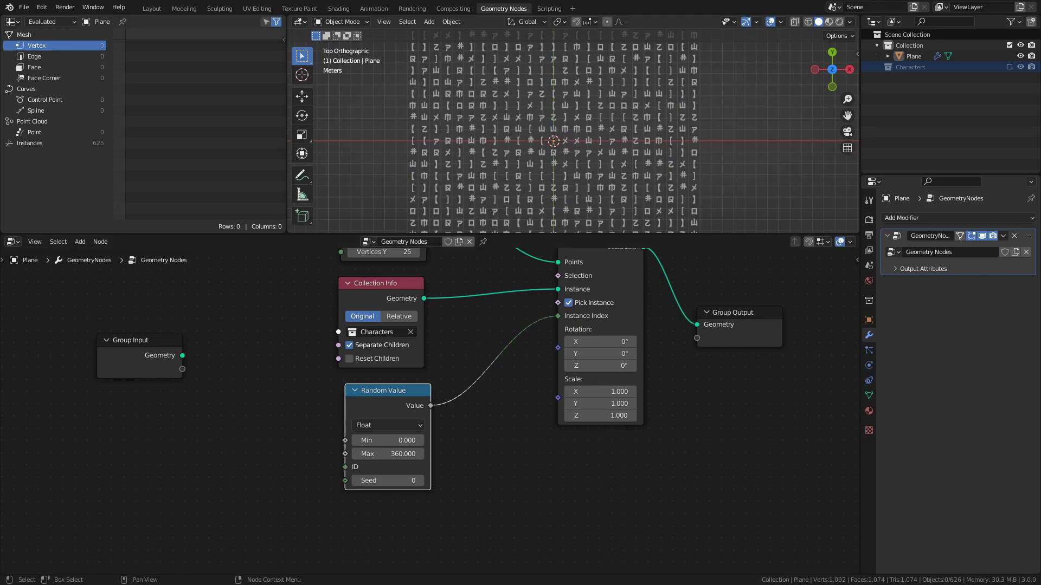
- Add a sphere empty at the world origin, scale it to about 2.035, and save the file
middle_drag(707, 207, 536, 141)
key(shift+a)
mouse_move(526, 135)
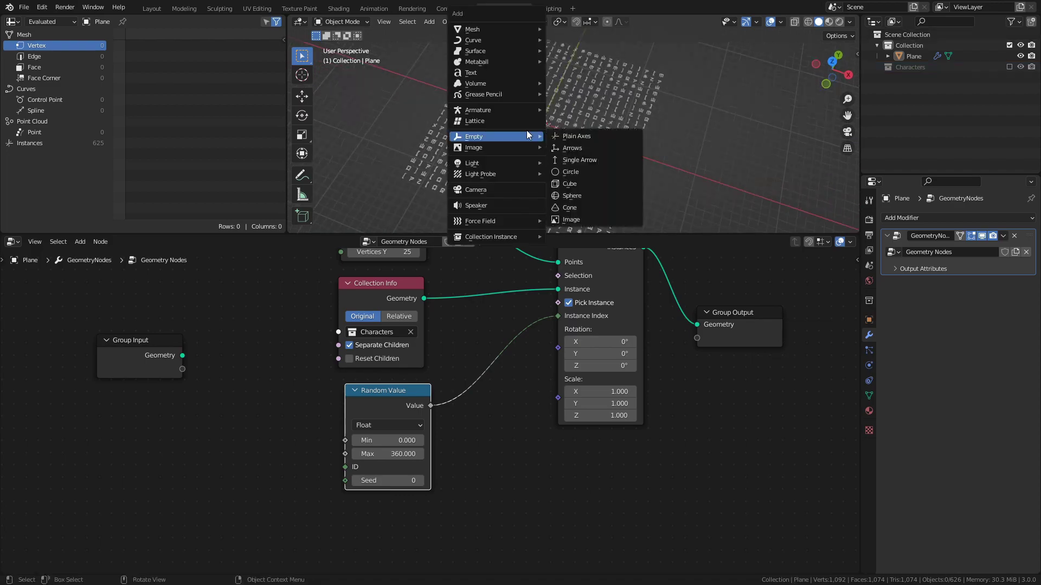
click(578, 194)
click(597, 97)
key(ctrl+s)
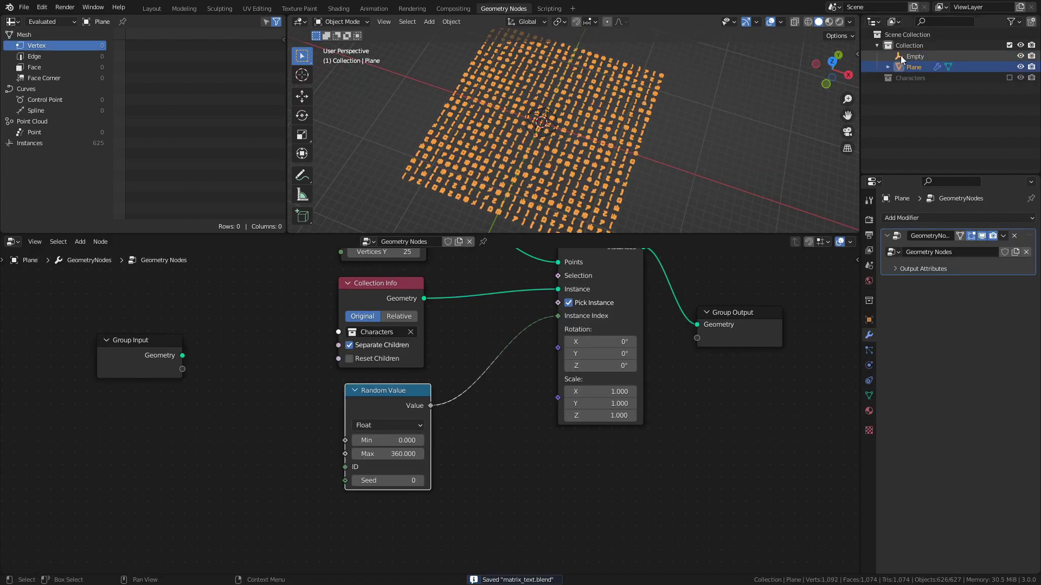
- Add an Object Info node for the sphere empty and place a Position node above it
drag(901, 60, 223, 443)
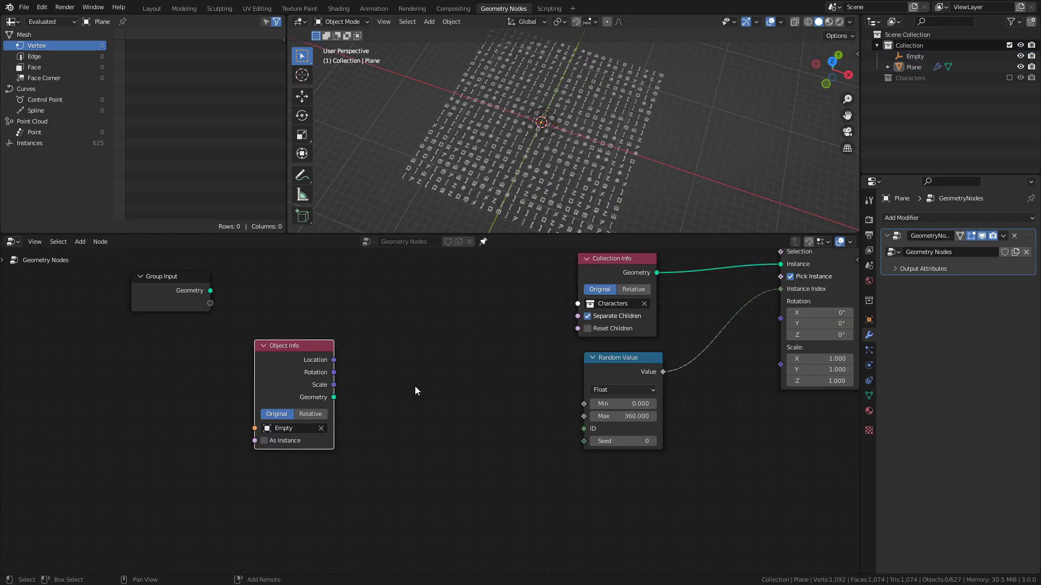
key(shift+a)
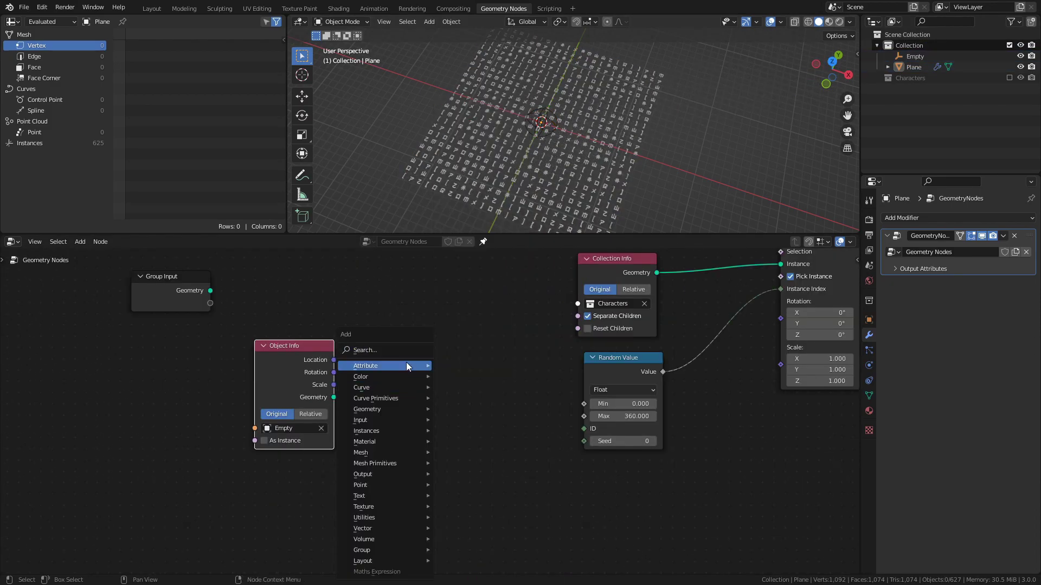
click(401, 349)
text(pos)
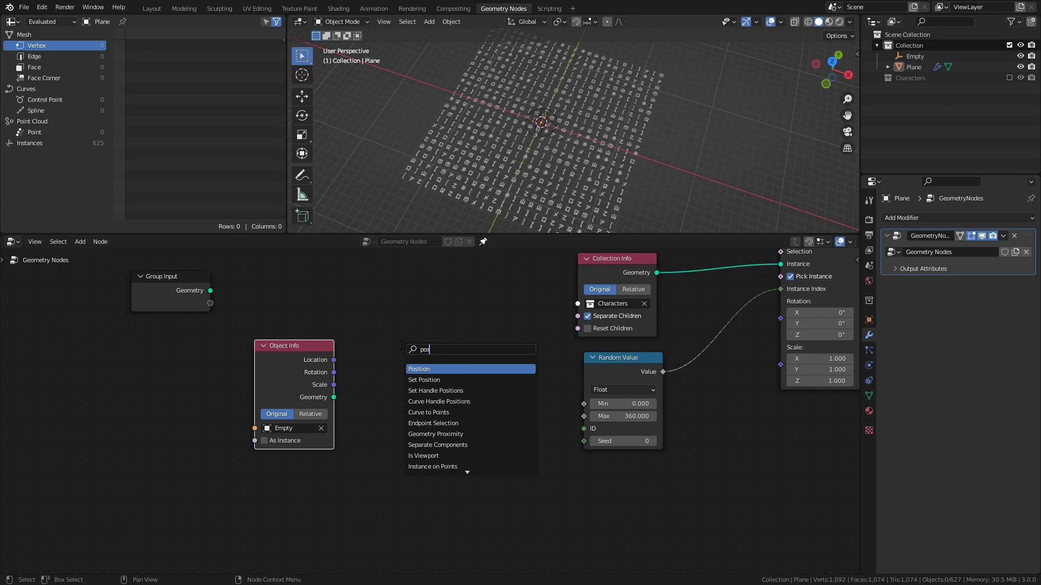
key(Return)
click(256, 302)
- Add a Vector Math node beside the Object Info node and set its operation to Distance
key(shift+a)
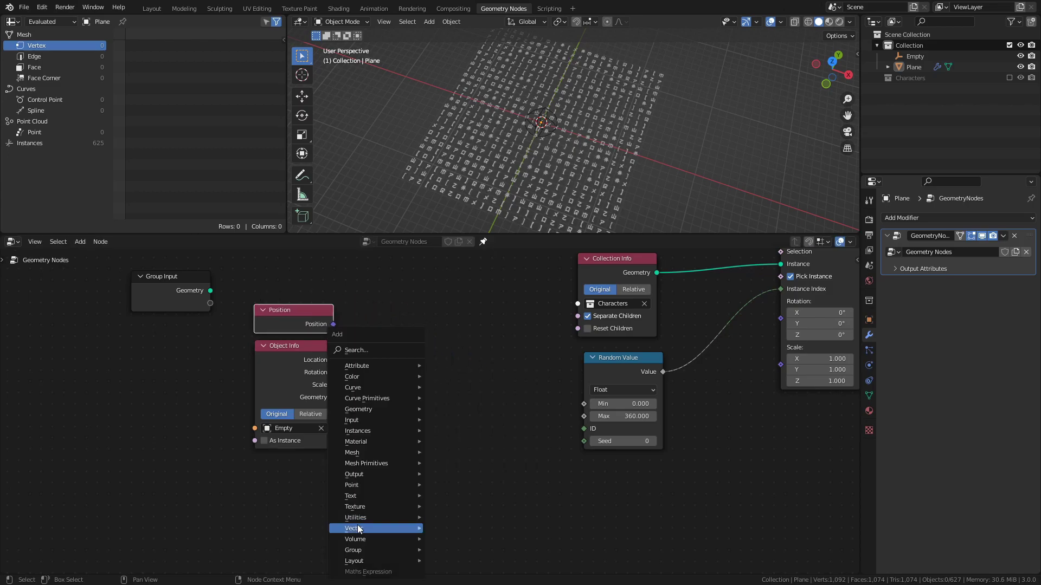
mouse_move(359, 530)
click(455, 518)
click(423, 339)
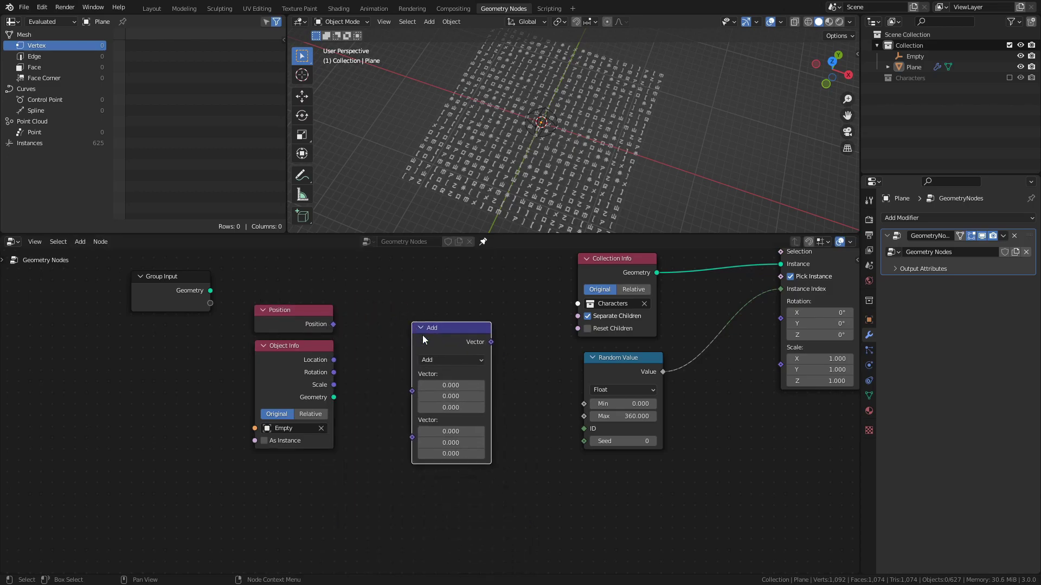
click(448, 360)
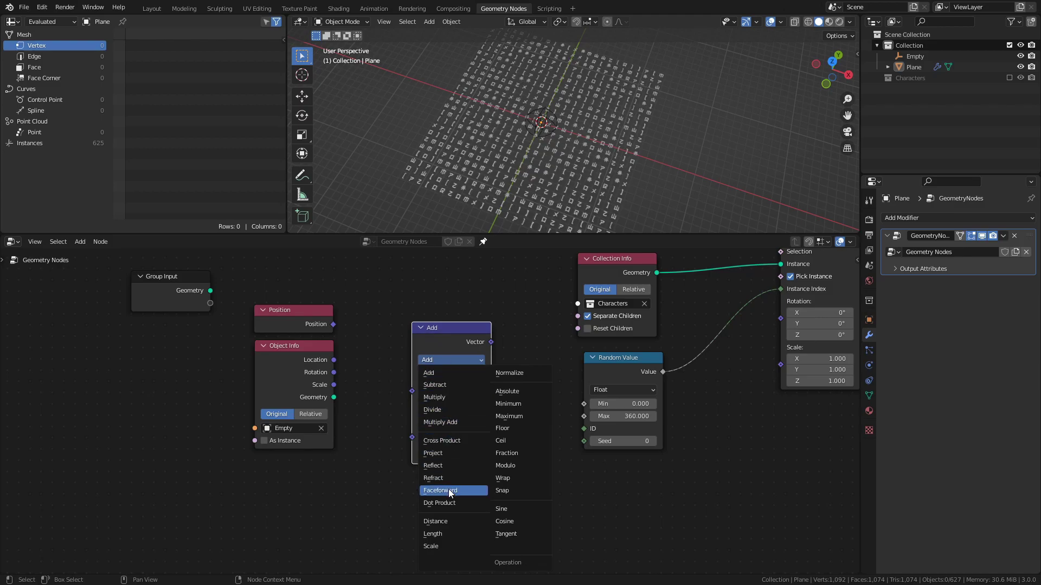
click(447, 519)
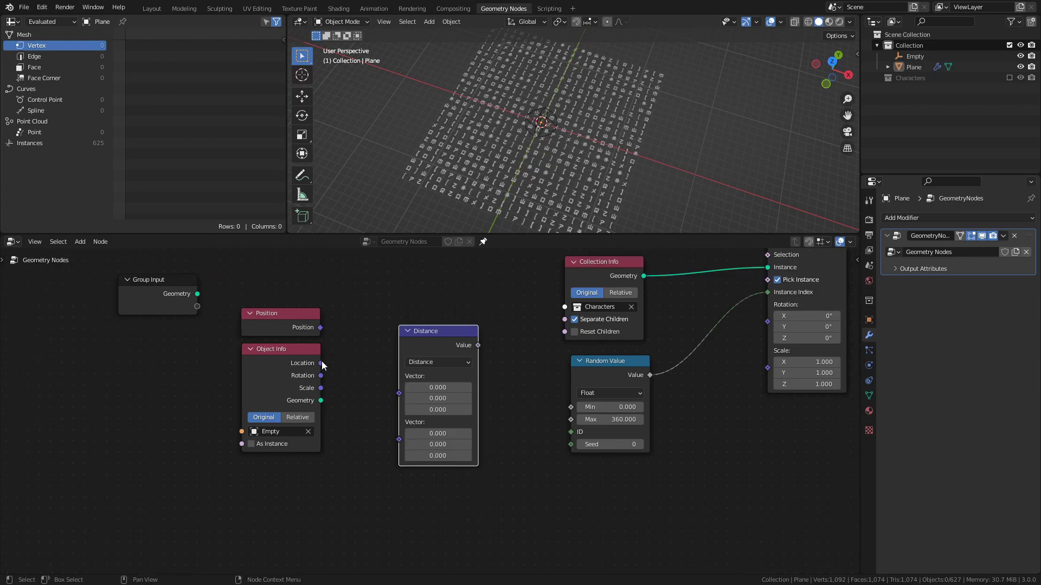
- Connect Position and the Object Info Location to the Distance node's vectors, and its Value to the Random Value's Seed
drag(321, 363, 399, 438)
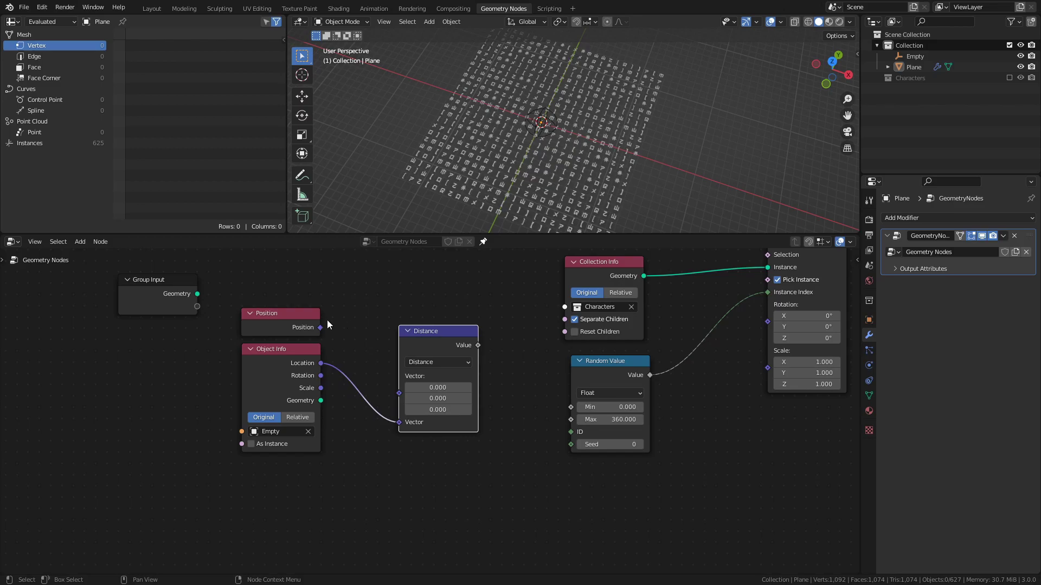
drag(321, 328, 328, 338)
drag(399, 394, 399, 376)
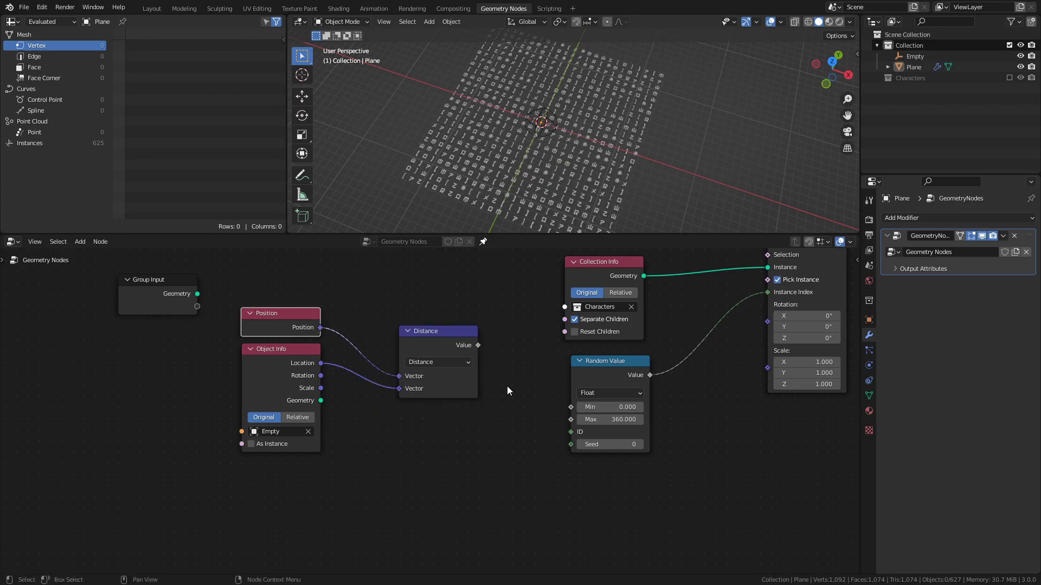
drag(478, 345, 572, 443)
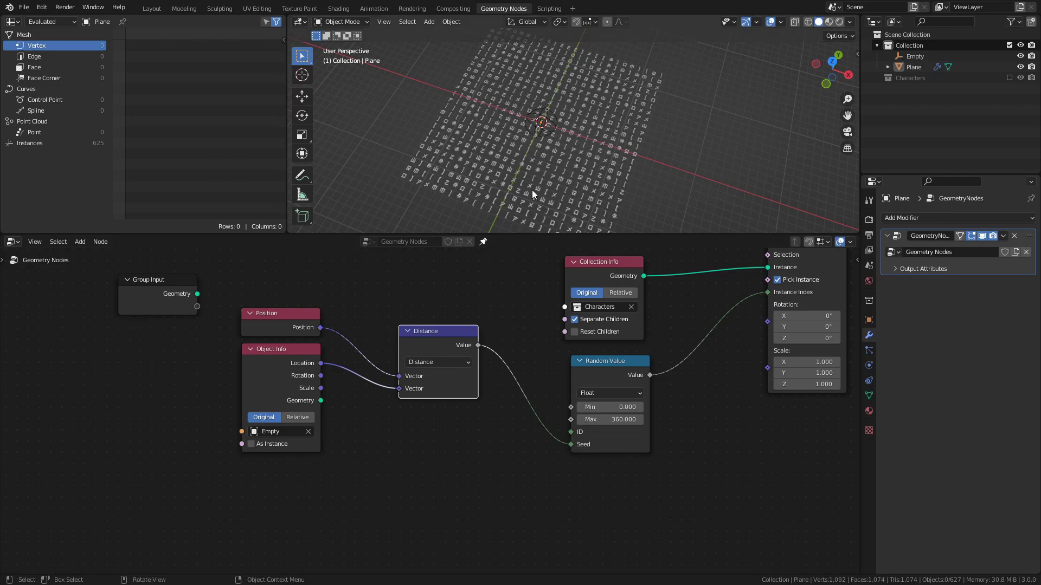
- Drive the sphere empty's X location with the expression #frame/100 and save the file
click(541, 123)
key(ctrl+s)
scroll(577, 133, up, 5)
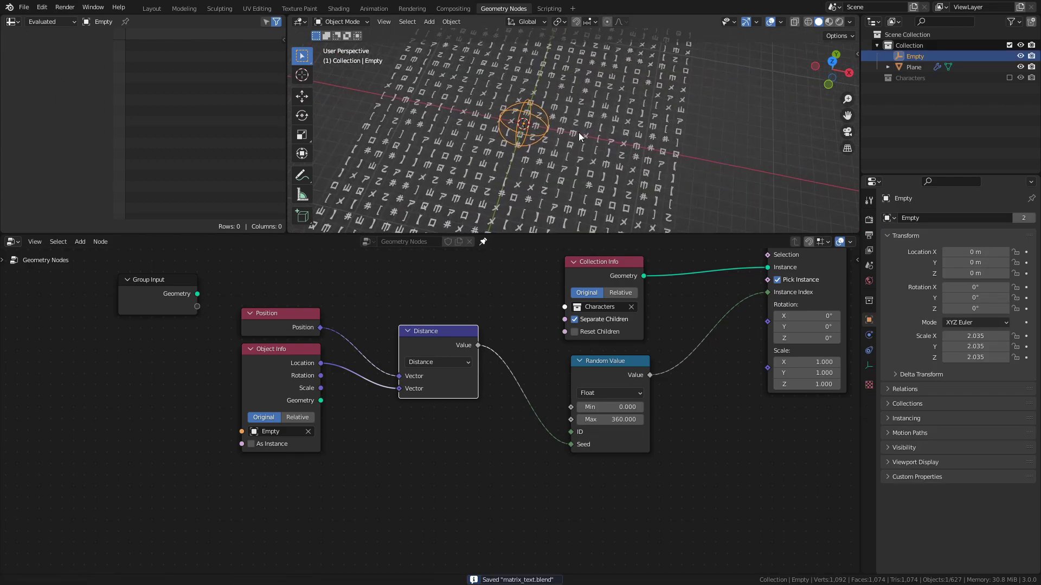
shift+middle_drag(535, 121, 591, 124)
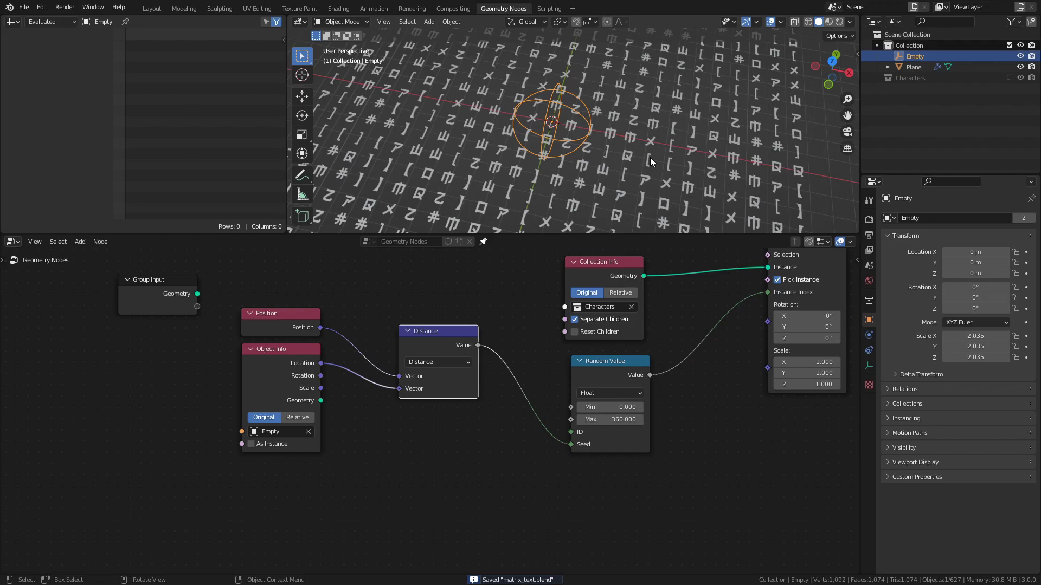
drag(623, 235, 599, 348)
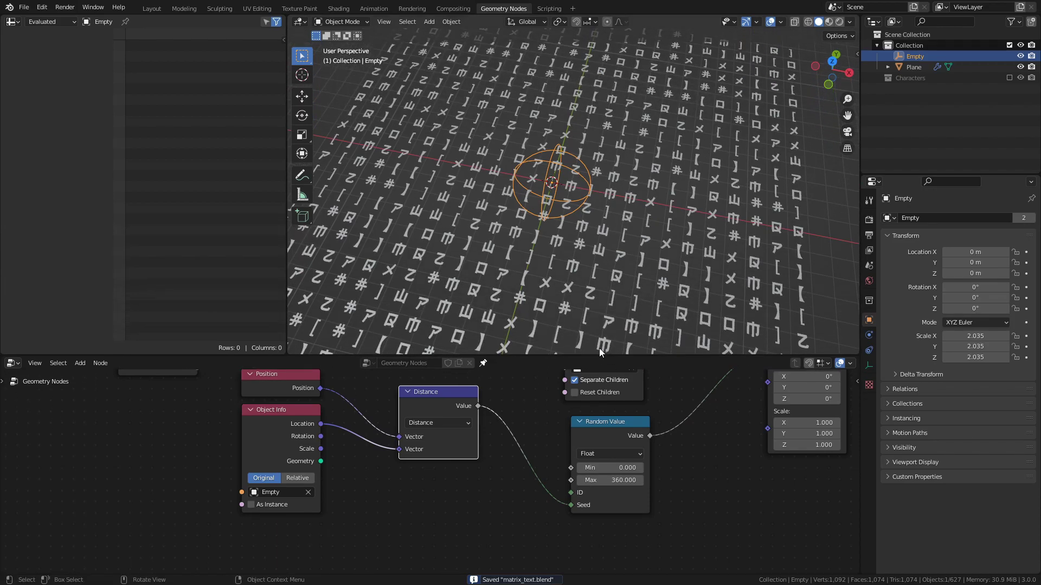
key(n)
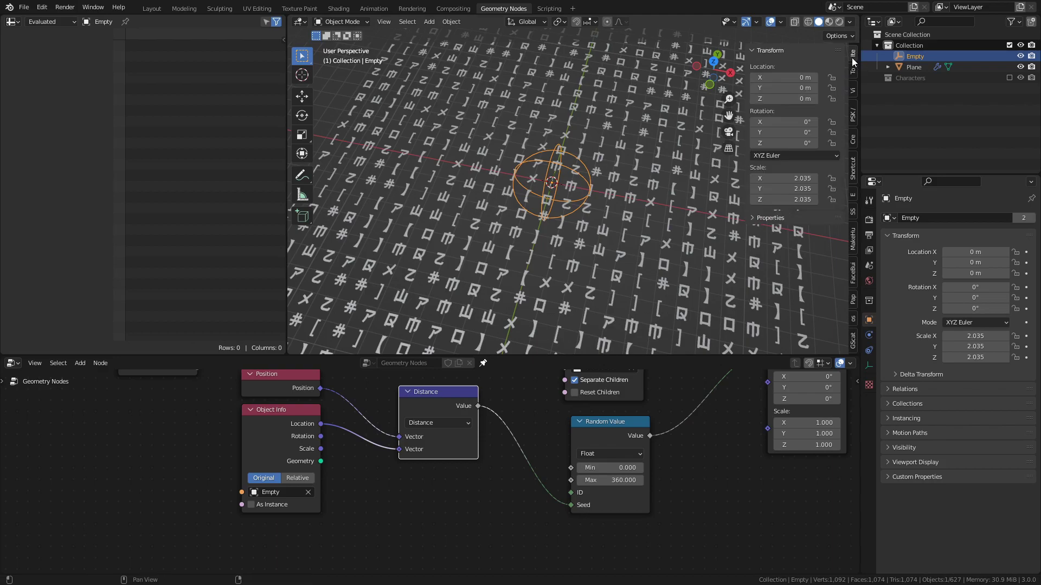
drag(730, 356, 730, 382)
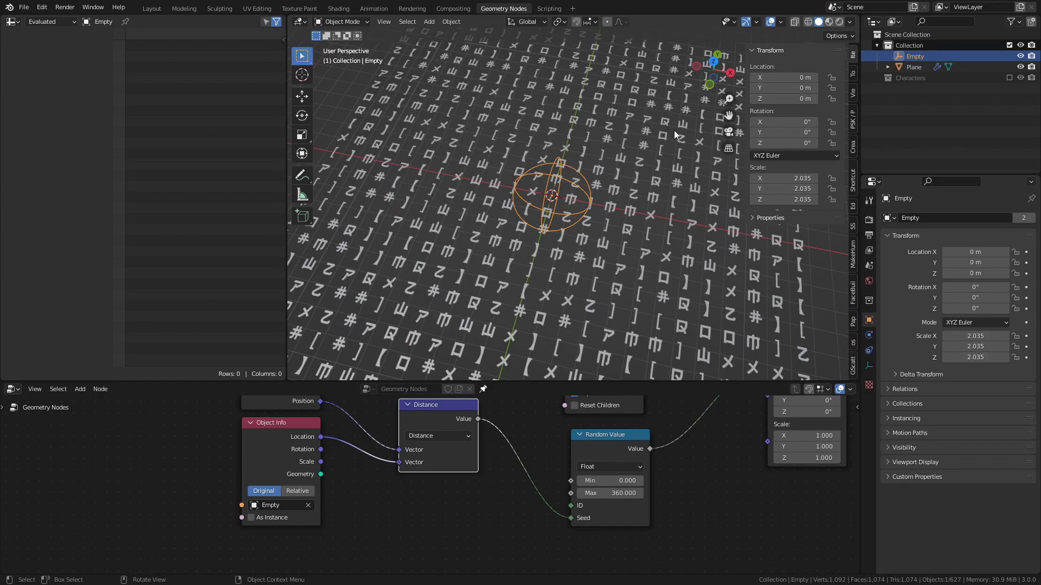
click(786, 77)
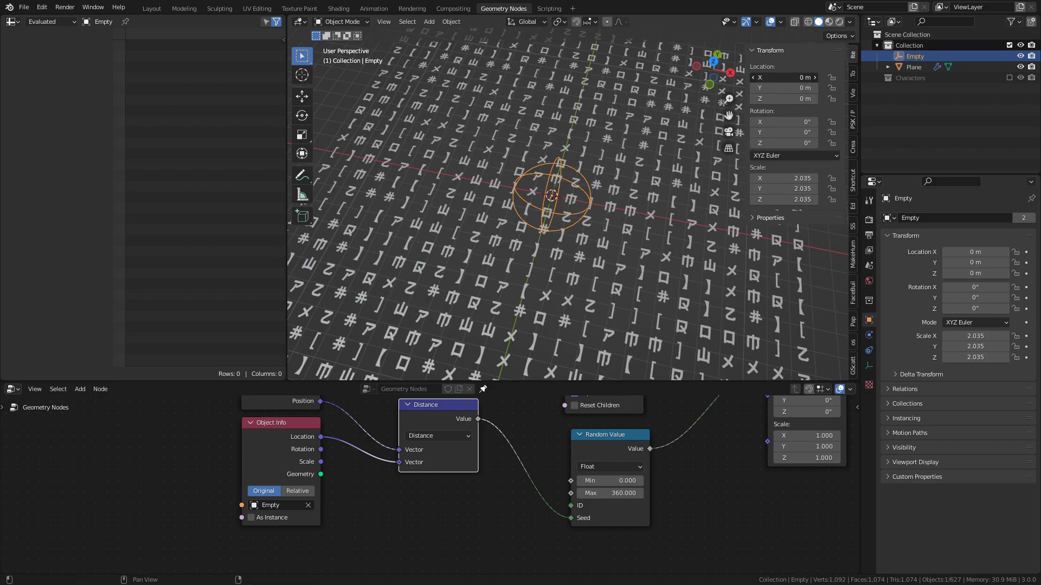
text(#frame/100)
key(Return)
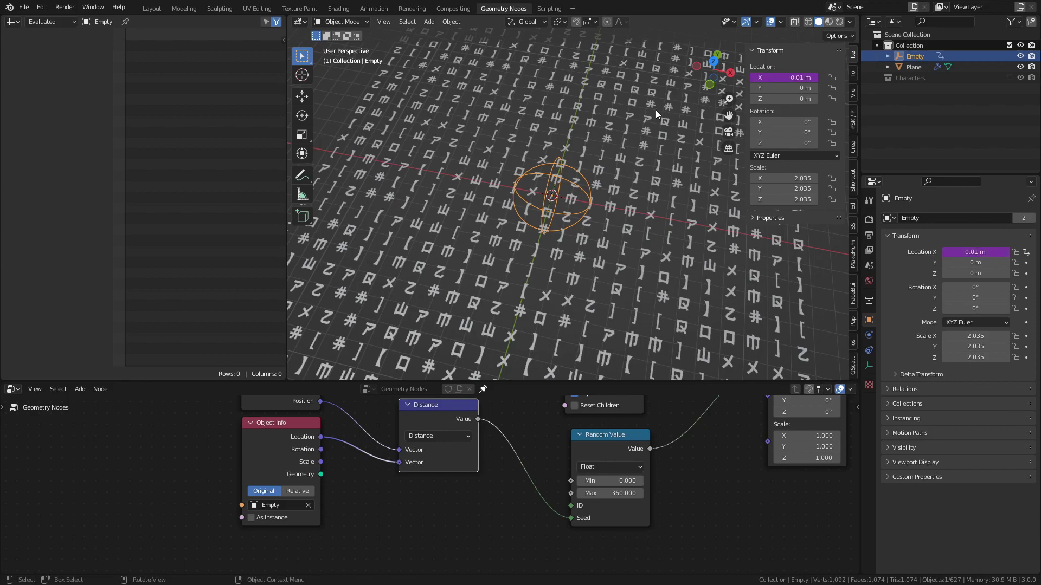
key(ctrl+s)
- Drive the empty's Y location with the expression #frame/75 * -1, save the file and play the animation
click(781, 89)
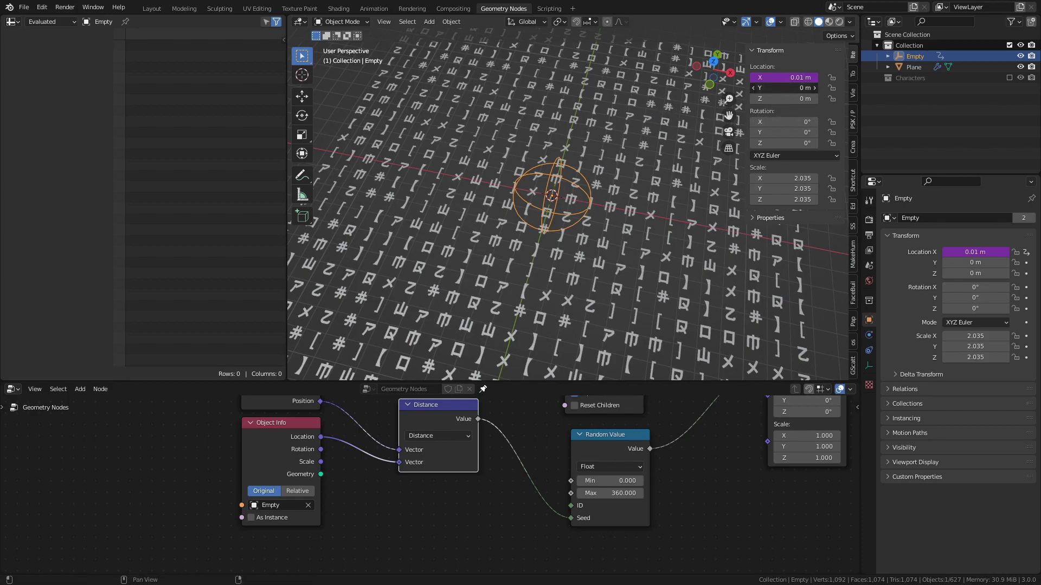
text(#frame/75 * -1)
key(Return)
scroll(516, 248, down, 5)
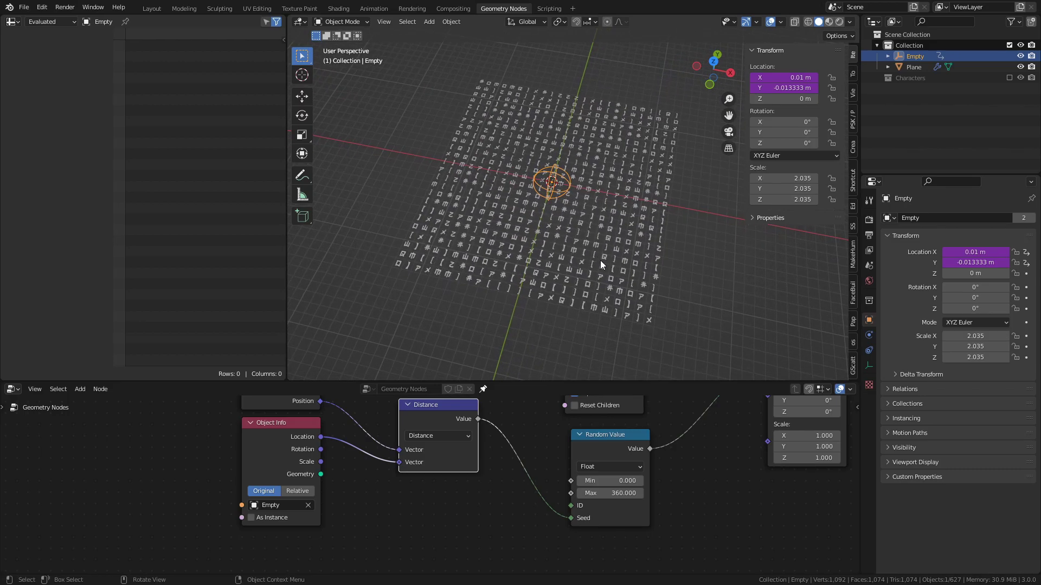
key(ctrl+s)
key(space)
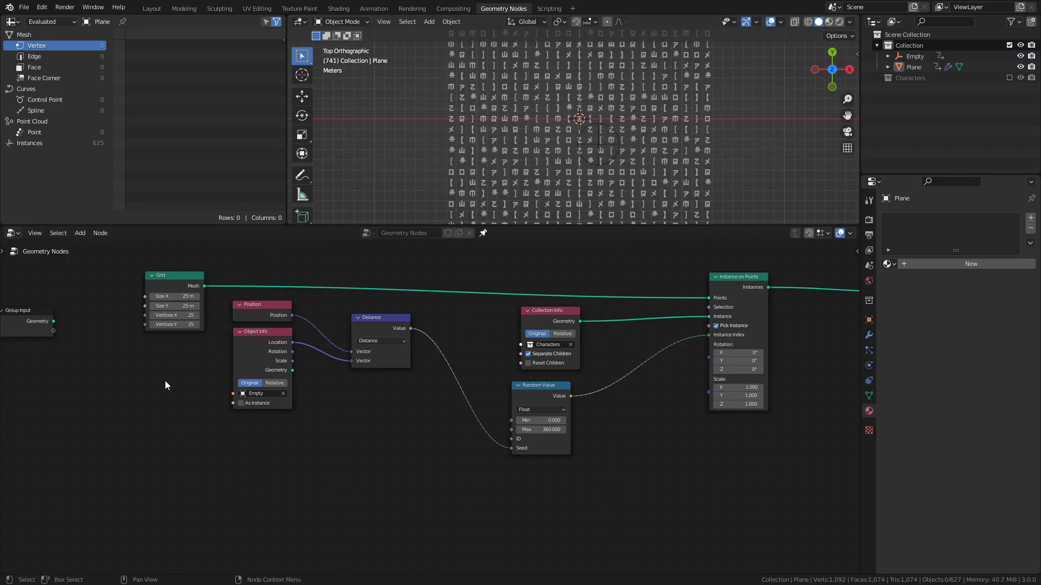
- Save the file and link a single new Group Input socket to the Grid's Size X, Size Y and Vertices Y
key(ctrl+s)
middle_drag(326, 444, 345, 449)
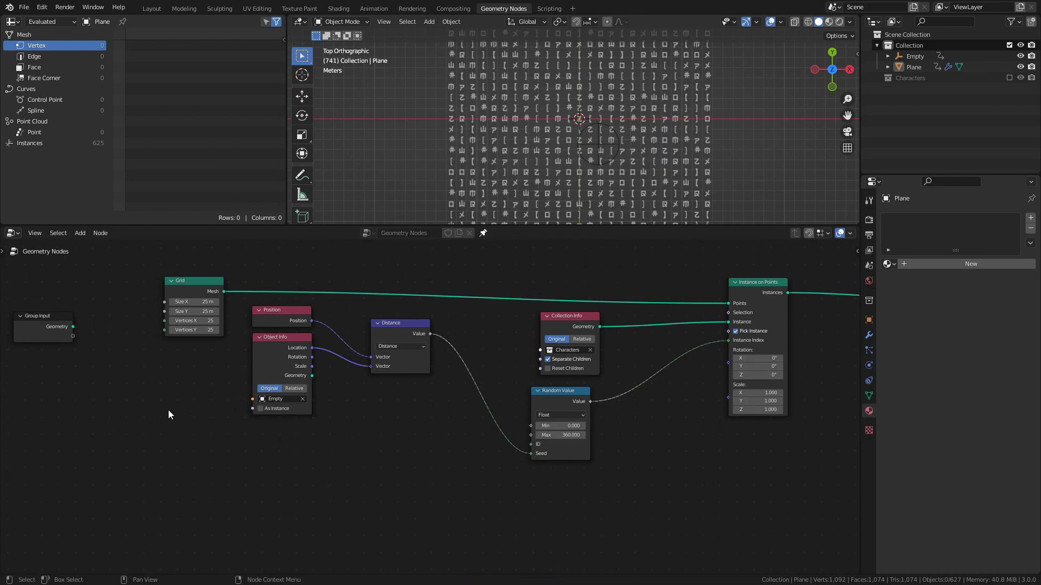
middle_drag(168, 415, 401, 448)
scroll(402, 448, up, 2)
drag(440, 298, 296, 367)
key(ctrl+z)
drag(440, 312, 298, 350)
drag(440, 341, 301, 351)
- Rename the exposed Size X group input to Size, and expose the Grid's Vertices X as another group input
key(n)
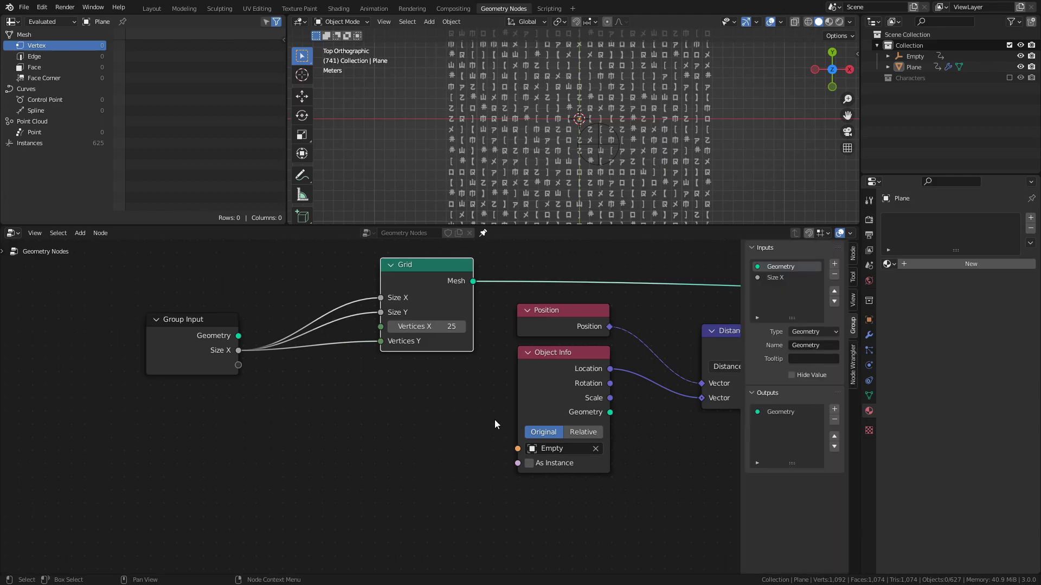
click(776, 277)
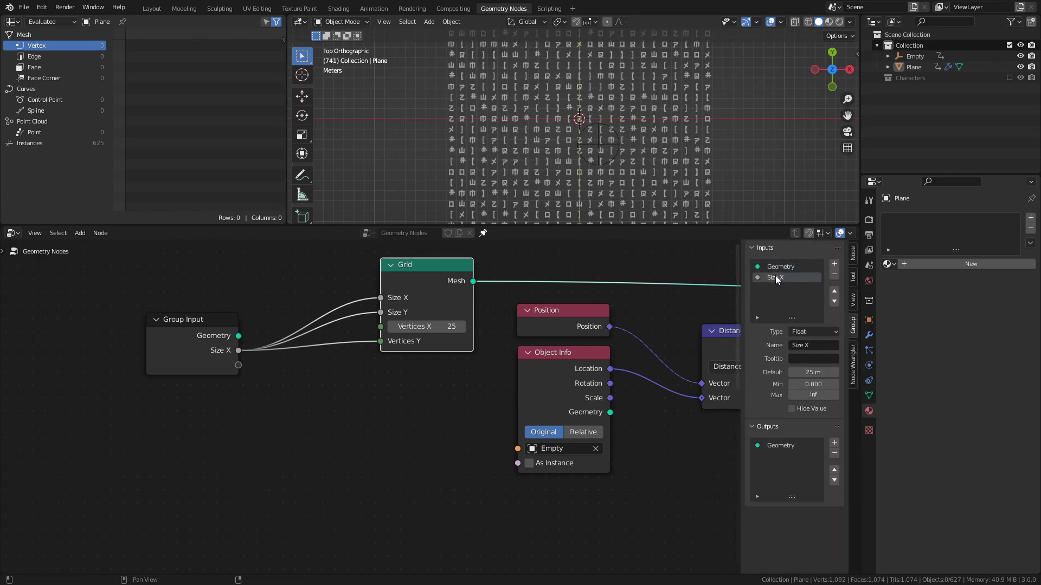
text(Size)
key(Return)
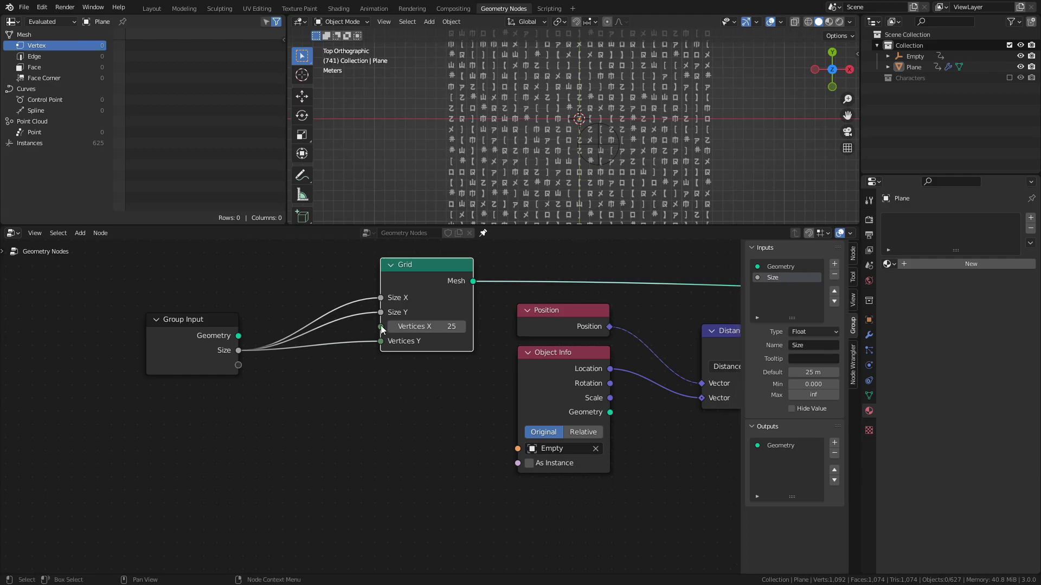
drag(382, 327, 239, 367)
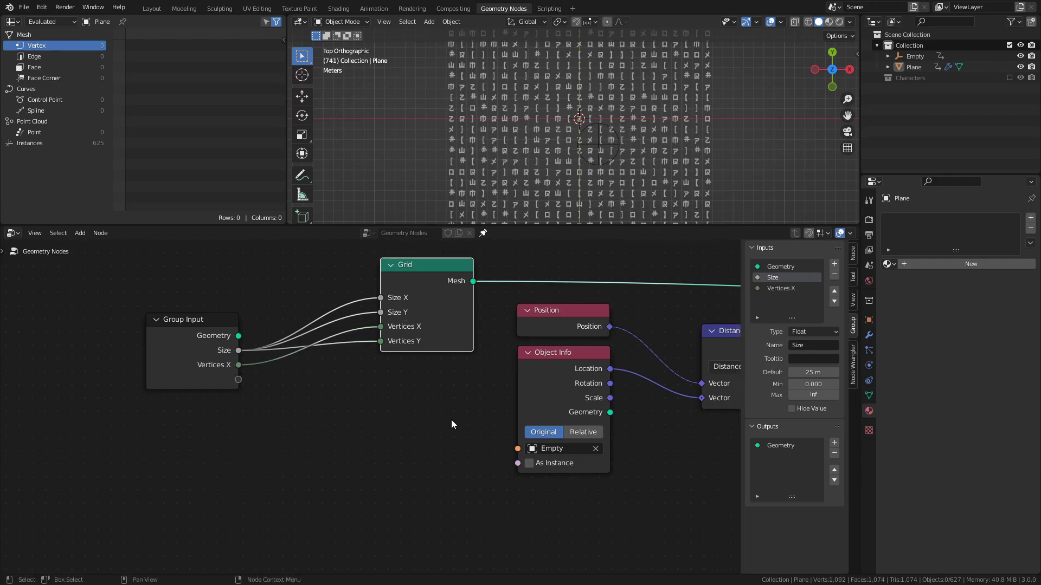
key(n)
- Test the exposed Size in the Plane's Geometry Nodes modifier, set it to 25, and save the file
middle_drag(465, 420, 349, 432)
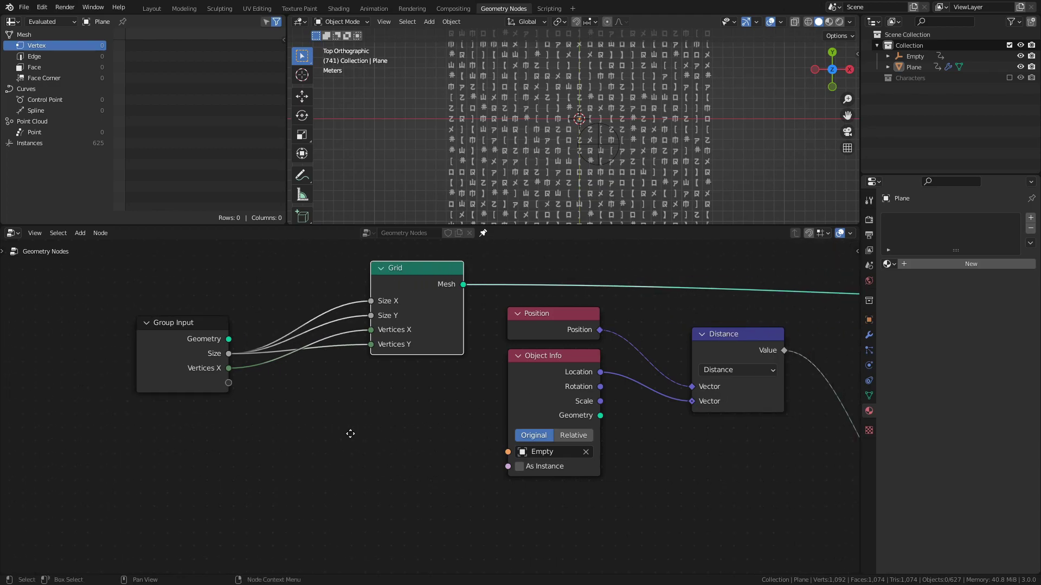
scroll(384, 423, down, 3)
click(869, 335)
scroll(526, 149, down, 3)
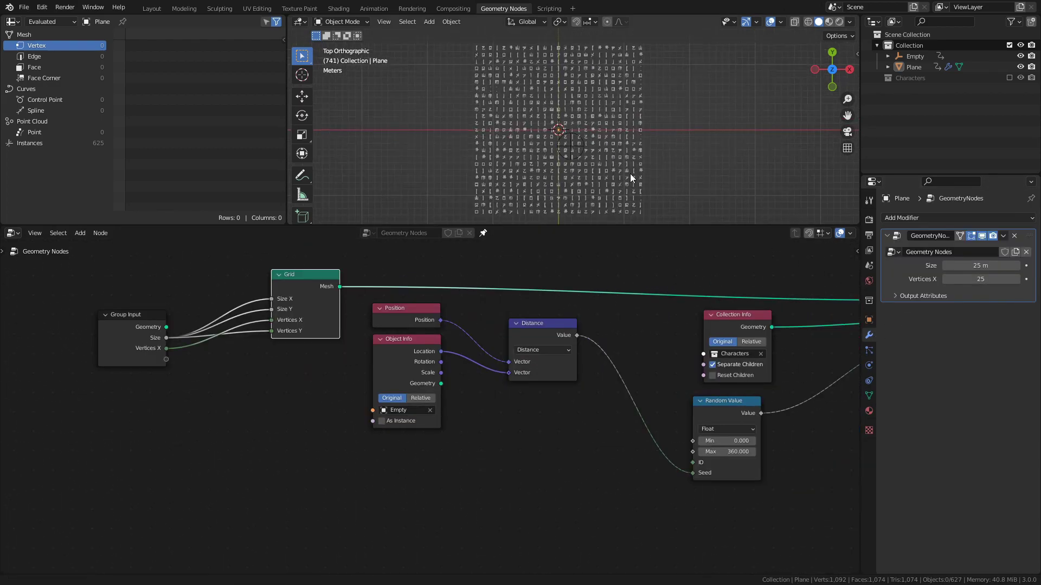
drag(980, 266, 921, 271)
click(981, 266)
text(25)
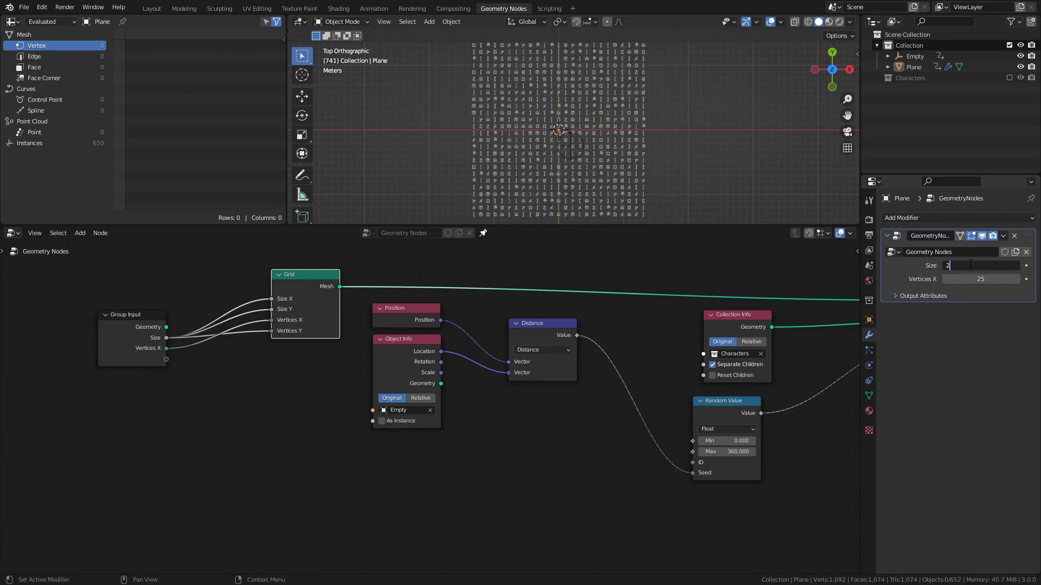
key(Return)
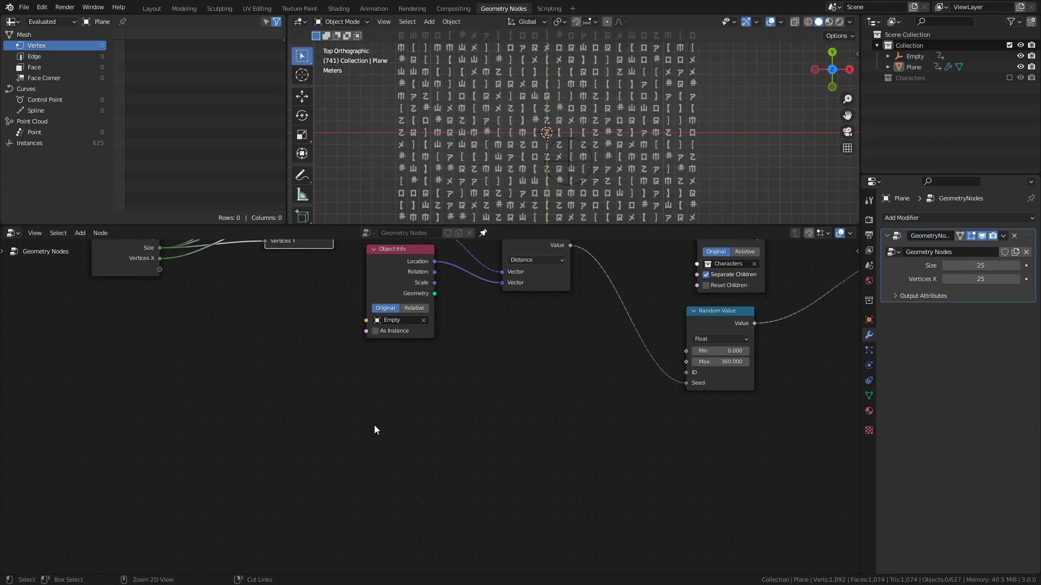
middle_drag(374, 425, 358, 413)
key(ctrl+s)
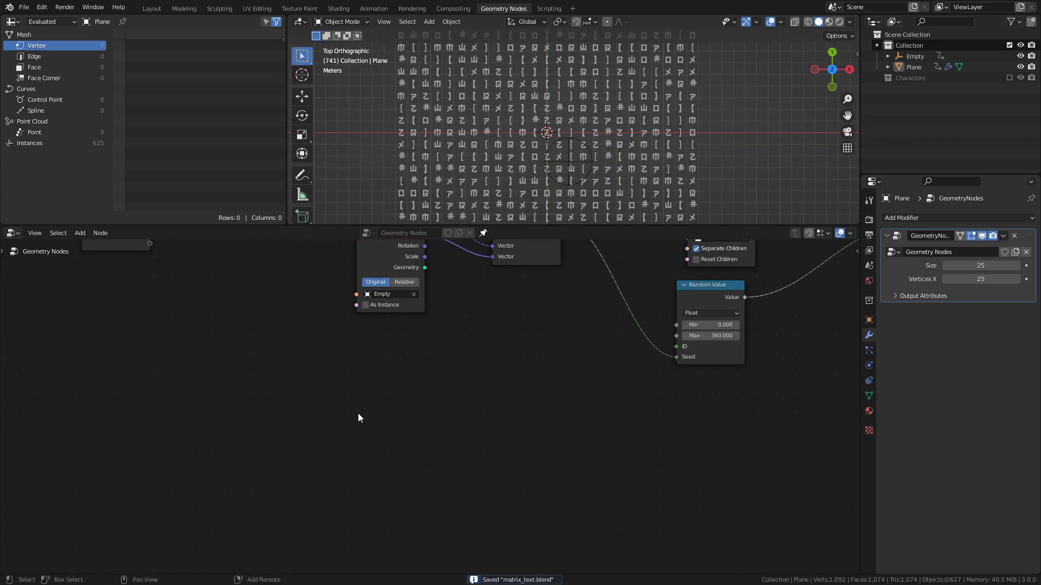
- Add an Index node below the Object Info node and a Math node set to Modulo beside it
key(shift+a)
mouse_move(335, 423)
click(404, 386)
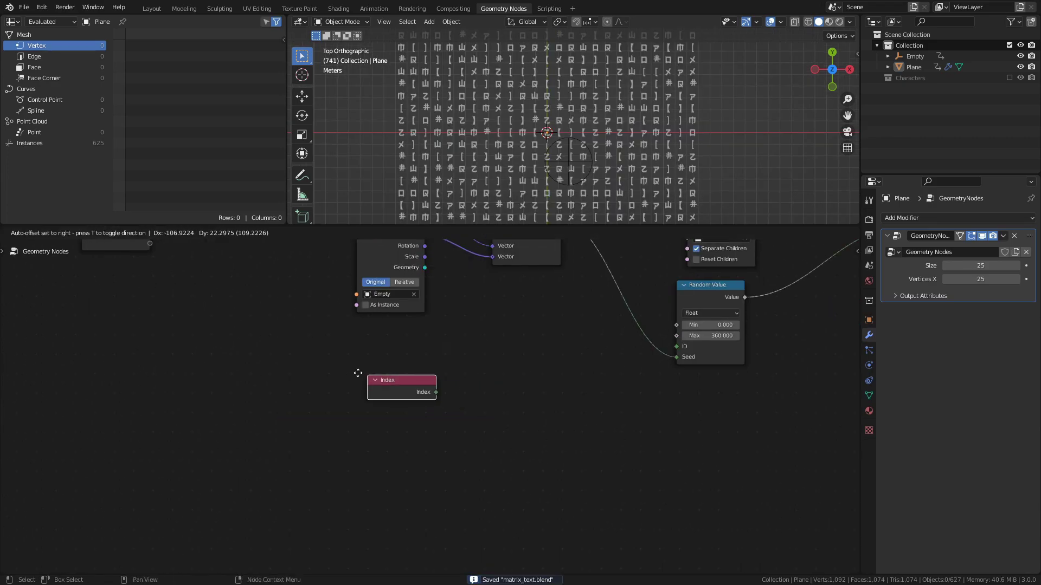
click(263, 370)
key(shift+a)
mouse_move(340, 504)
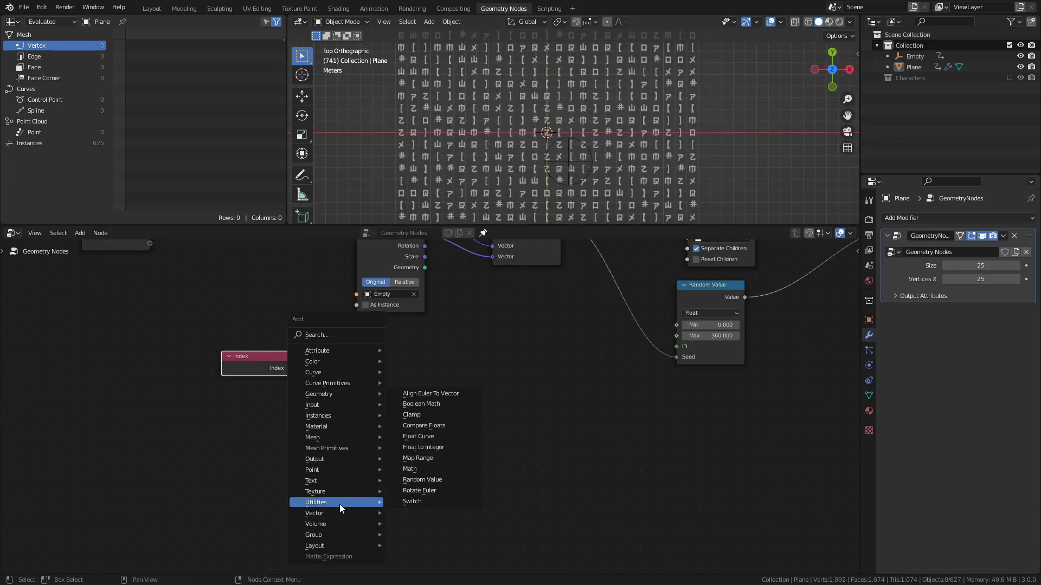
click(442, 465)
click(373, 332)
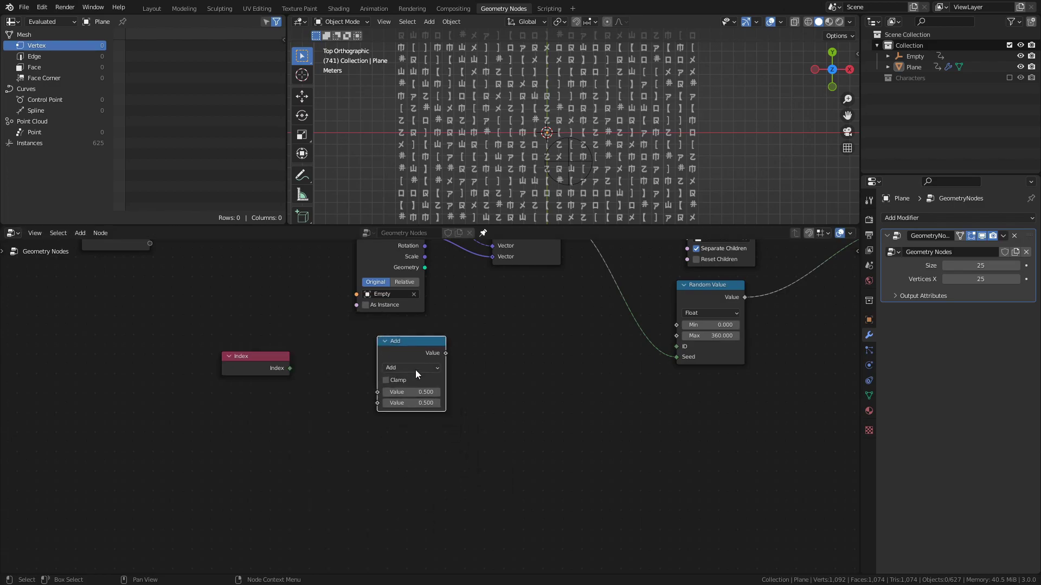
- Add a Compare Floats node set to Greater Than, and connect Index to Modulo and Modulo to input A
key(shift+a)
mouse_move(450, 383)
click(567, 414)
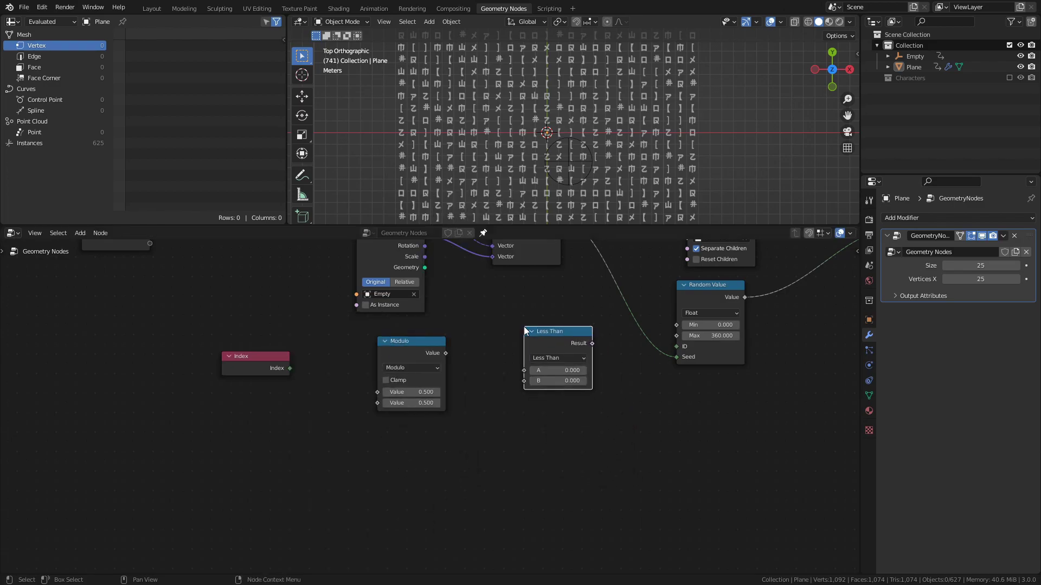
click(558, 360)
click(574, 391)
drag(290, 369, 377, 392)
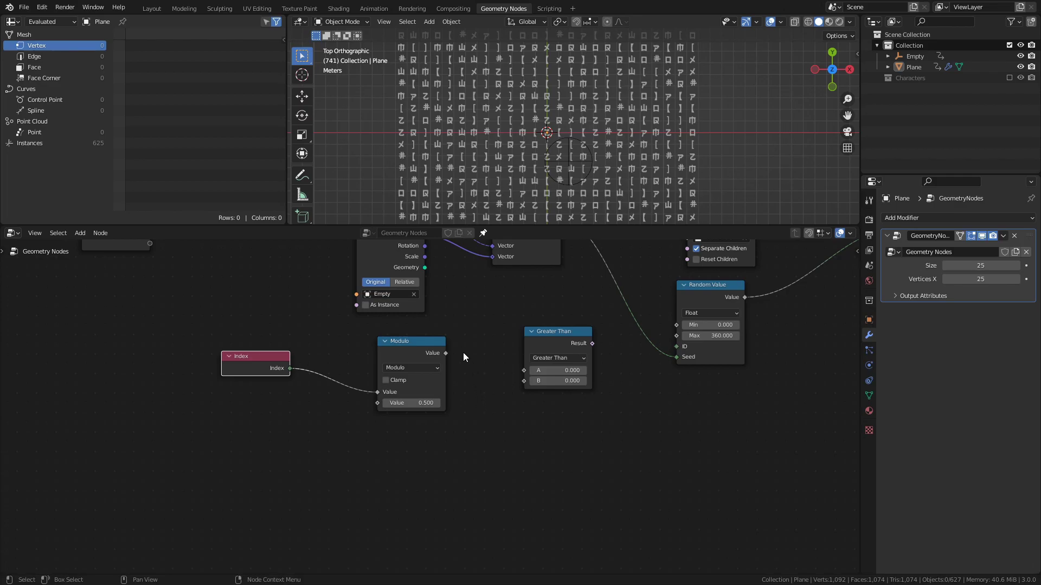
drag(445, 353, 524, 372)
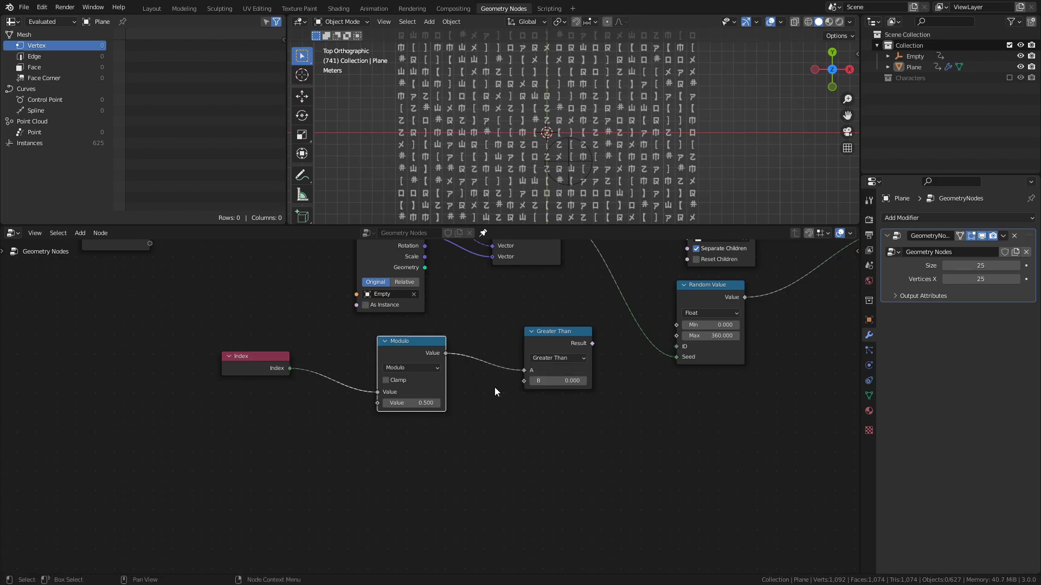
- Add a Math node set to Add below the Index node, and place a duplicate set to Multiply beside it
middle_drag(470, 424, 567, 341)
key(shift+a)
mouse_move(487, 411)
click(547, 486)
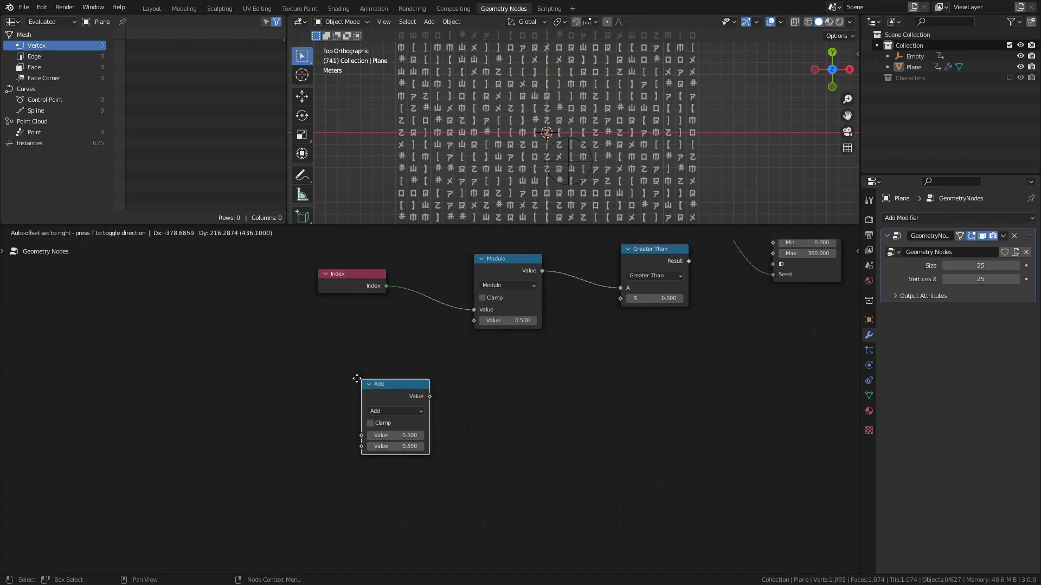
click(345, 404)
key(shift+d)
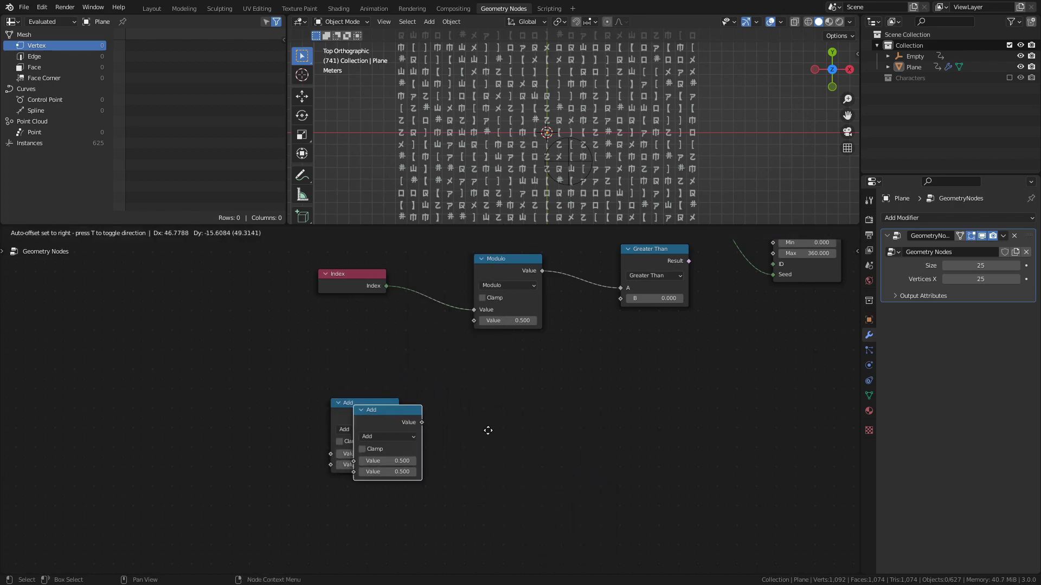
click(566, 422)
click(500, 429)
click(495, 477)
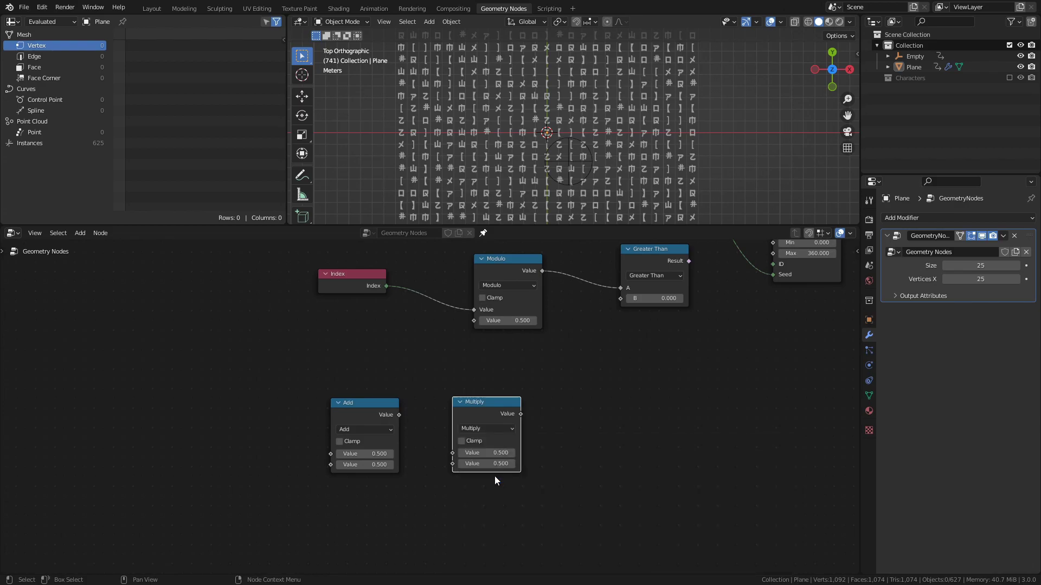
- Duplicate the Add node and place the copy on the far side of the Multiply node
middle_drag(495, 477, 464, 430)
click(336, 356)
key(shift+d)
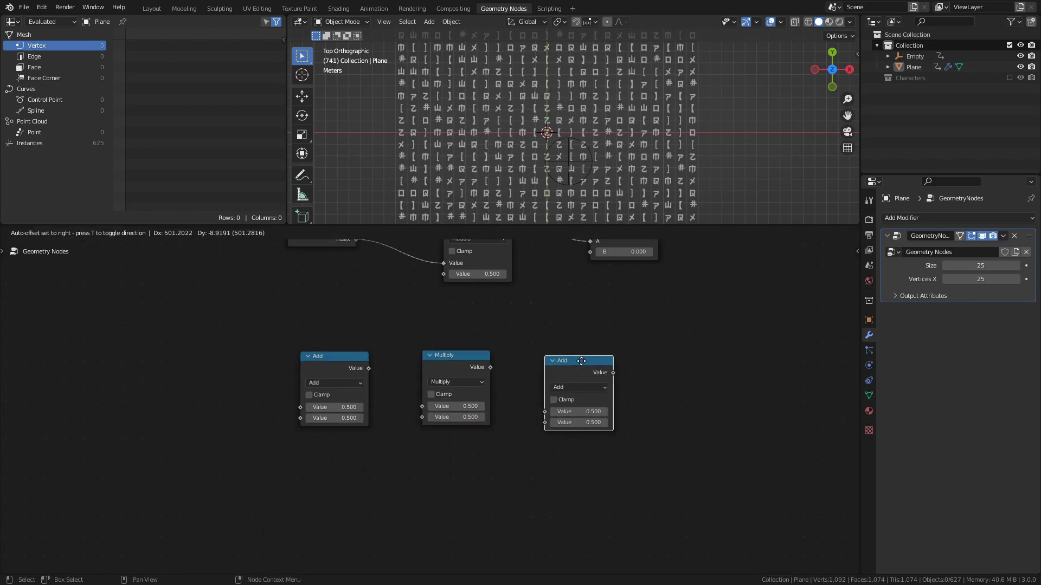
click(567, 356)
- Add a Random Value node below the first Add node and connect its Value to that node's second input
middle_drag(357, 490, 418, 414)
key(shift+a)
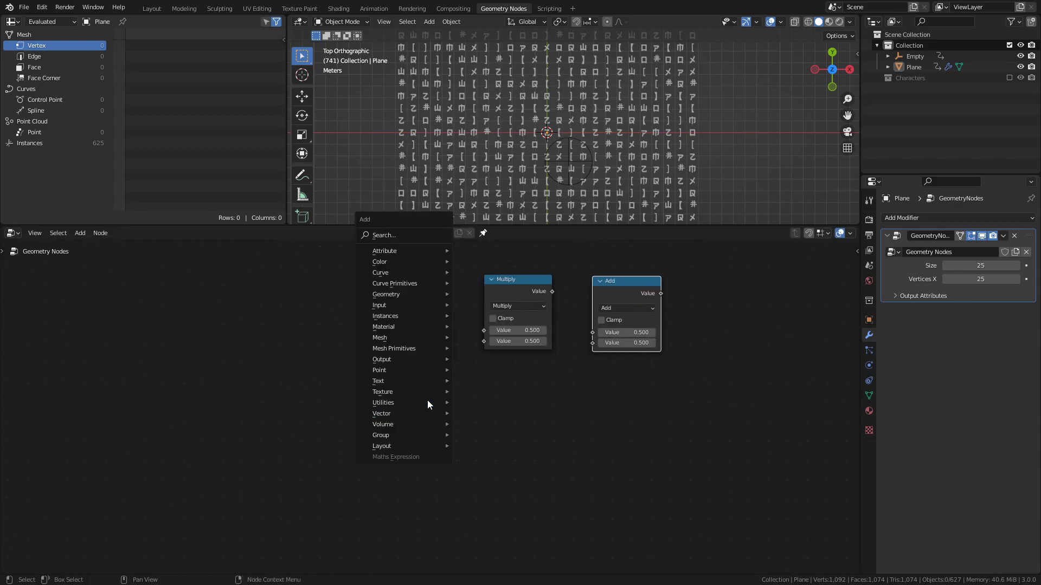
mouse_move(426, 400)
click(483, 477)
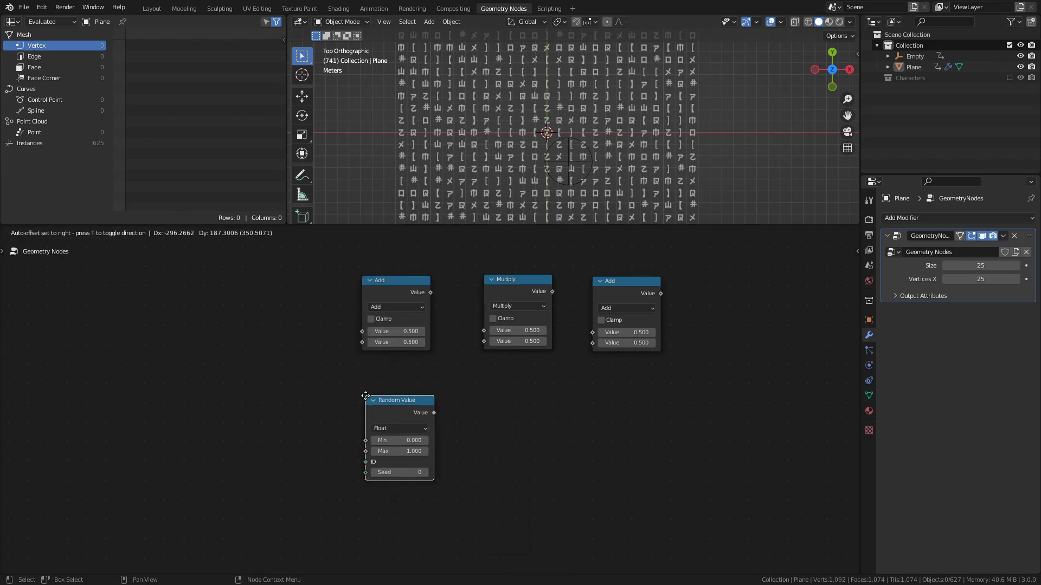
click(347, 385)
middle_drag(426, 413, 464, 437)
drag(464, 434, 401, 368)
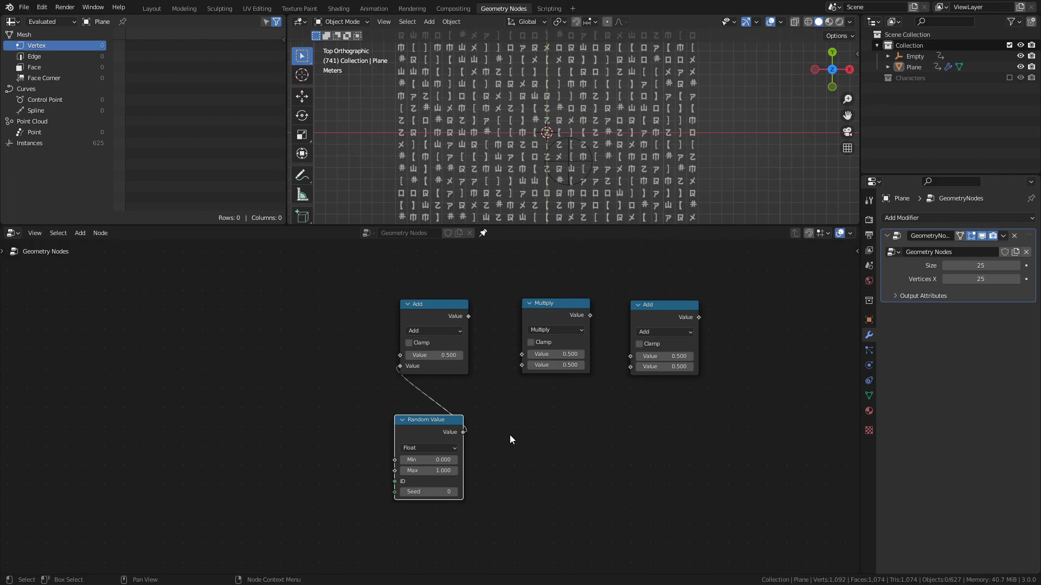
- Connect the first Add node to Multiply's first value, and Multiply to the second Add node's first value
drag(469, 317, 523, 354)
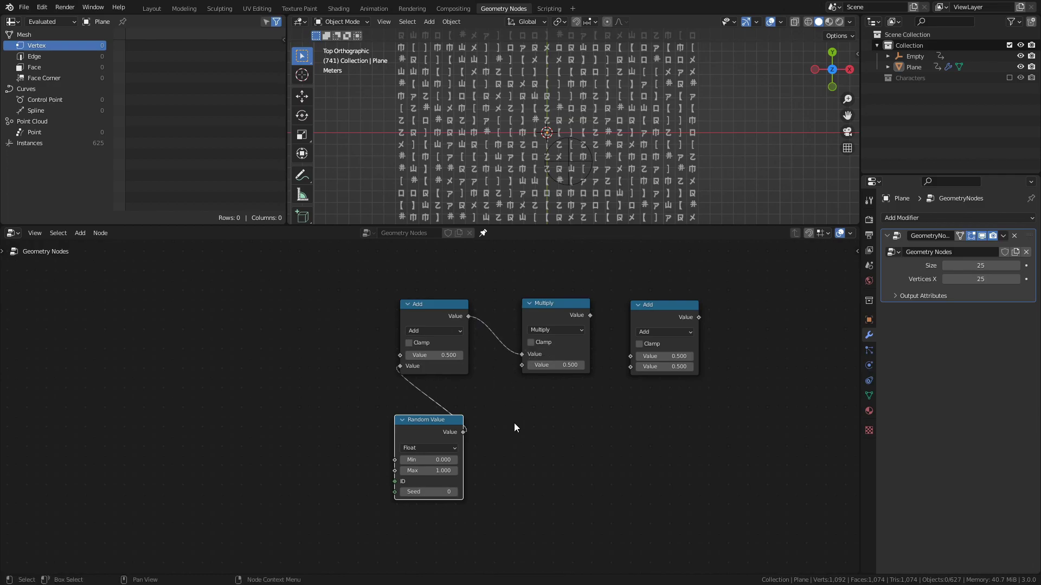
drag(590, 314, 631, 357)
middle_drag(761, 331, 590, 437)
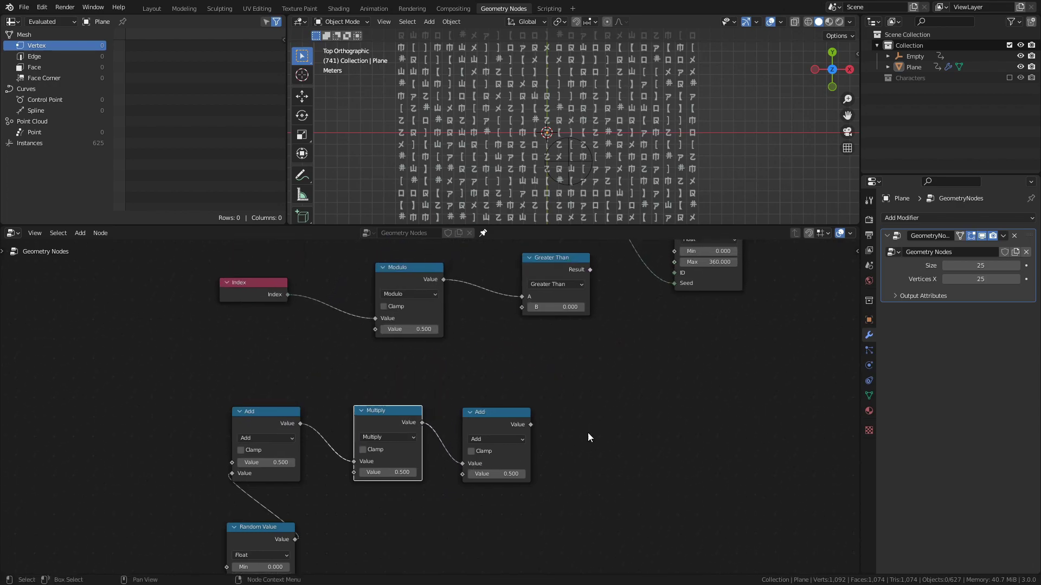
- Connect the second Add node's Value to Greater Than's B input and set Multiply's second value to -1
drag(531, 424, 522, 308)
middle_drag(598, 420, 646, 354)
click(437, 407)
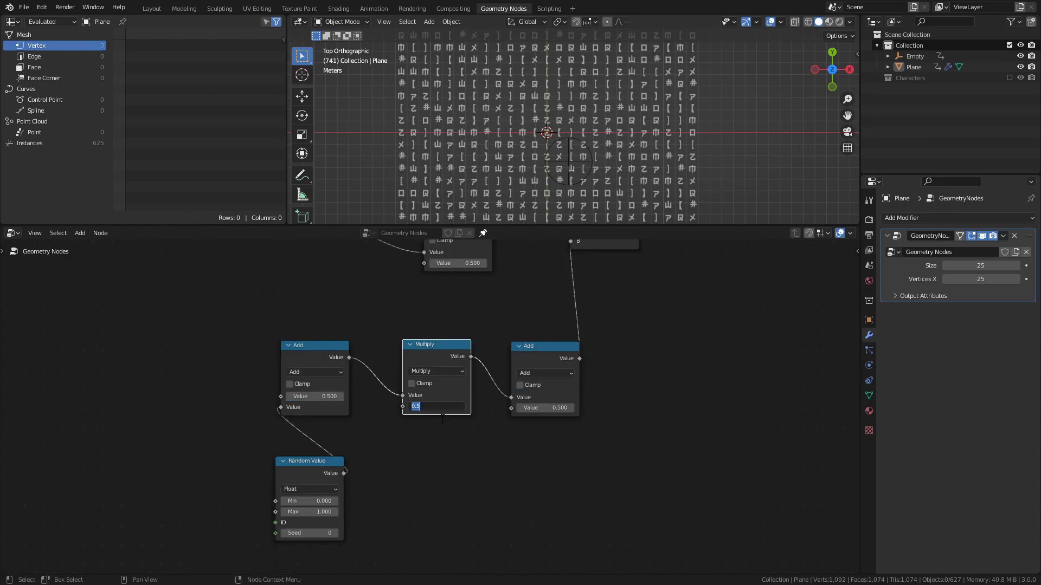
text(-1)
key(Return)
- Set the Random Value node below the first Add to a Min of -5 and a Max of 0
middle_drag(445, 452, 514, 389)
click(405, 438)
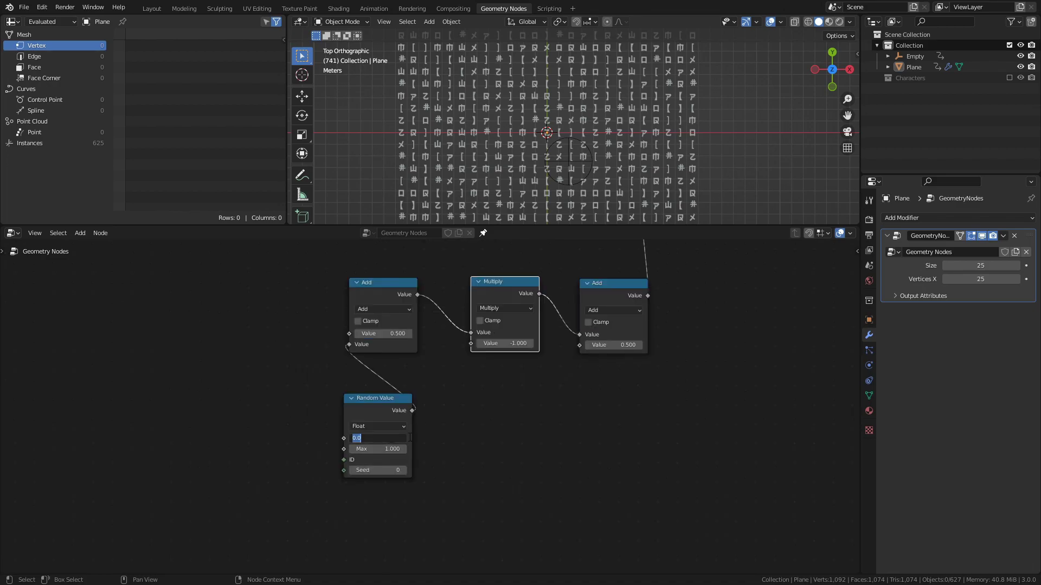
text(-5)
key(Return)
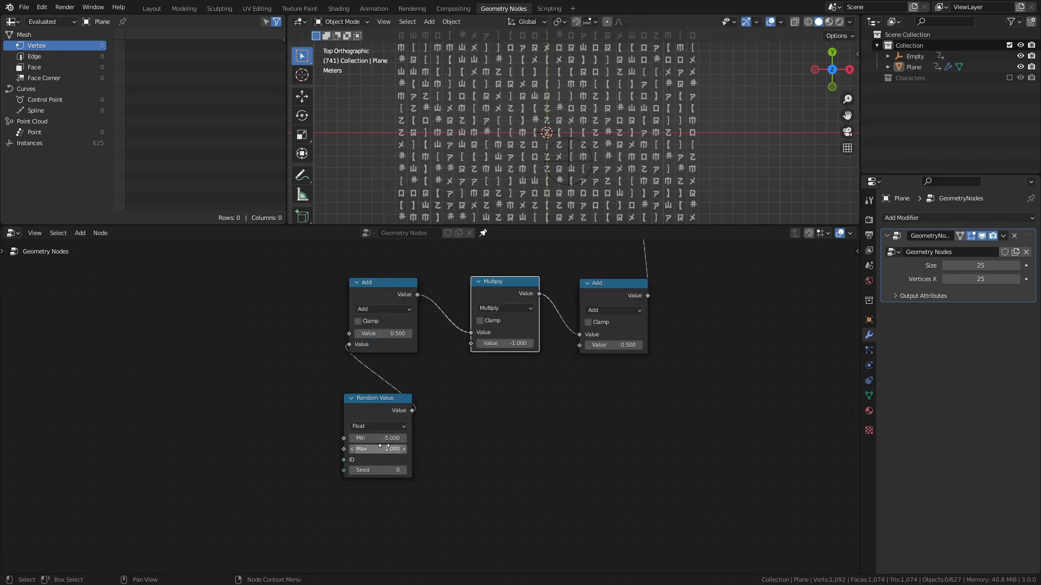
drag(381, 448, 483, 450)
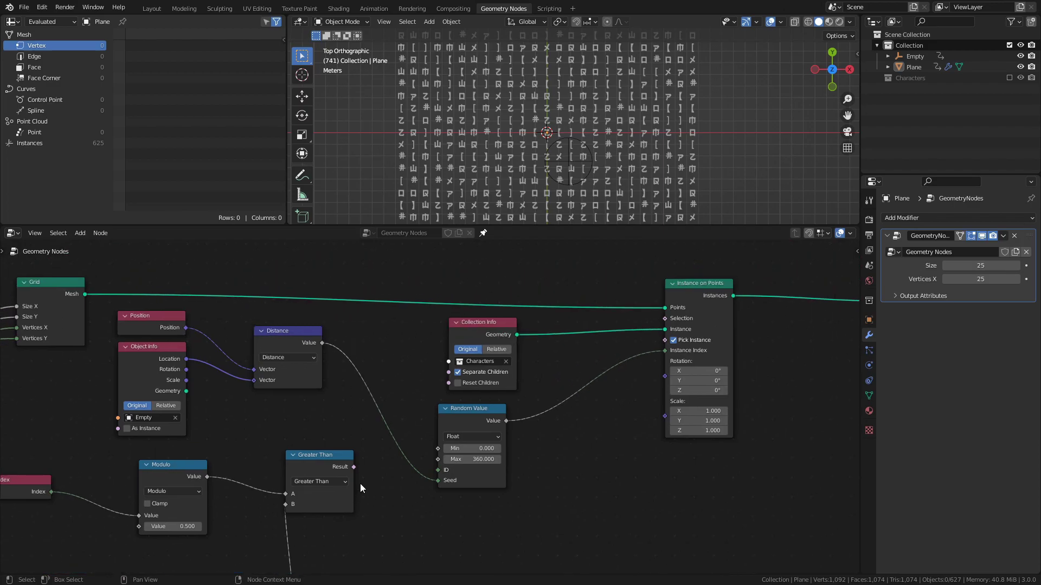
- Connect Greater Than's Result to Instance on Points' Selection, and Group Input's Size to Modulo's second value
middle_drag(360, 484, 350, 424)
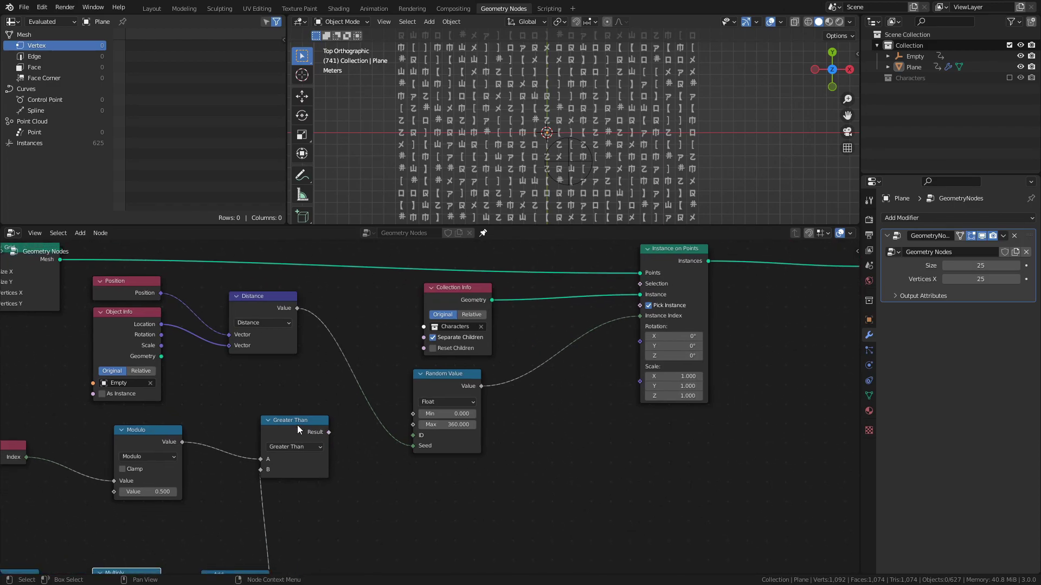
drag(298, 429, 646, 288)
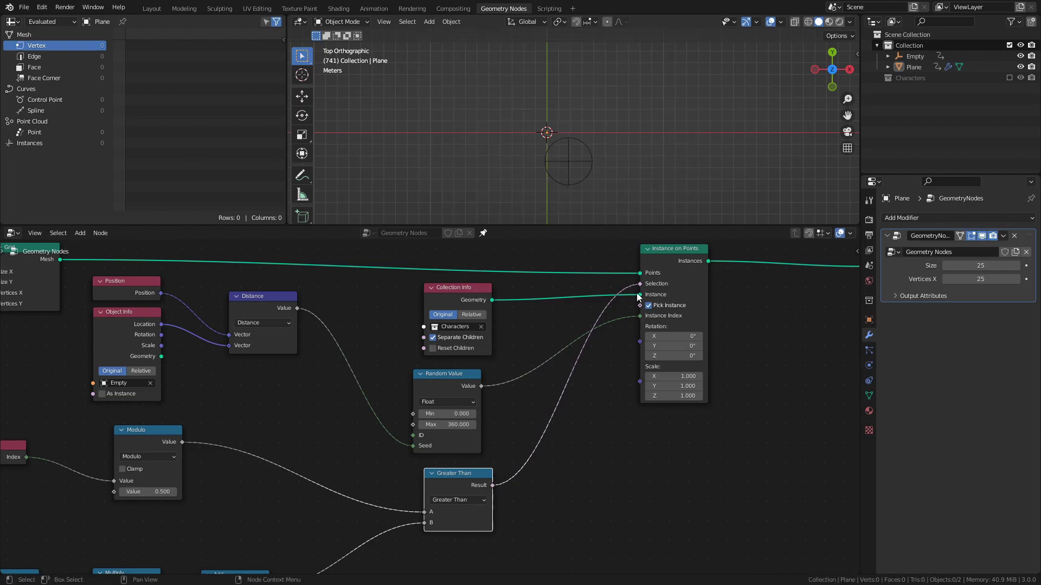
scroll(576, 476, left, 10)
scroll(576, 476, down, 5)
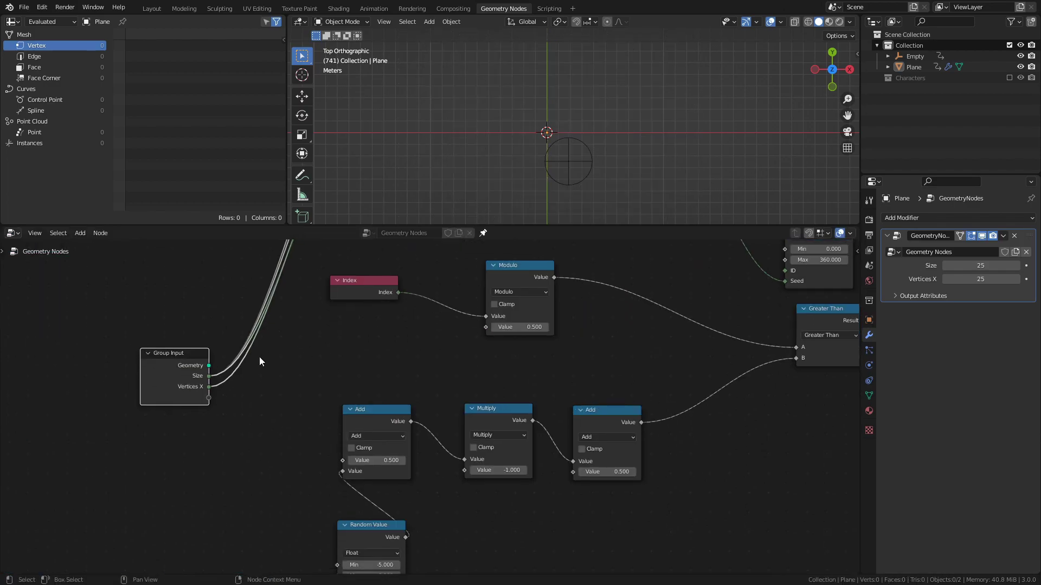
drag(209, 376, 489, 327)
middle_drag(426, 380, 384, 359)
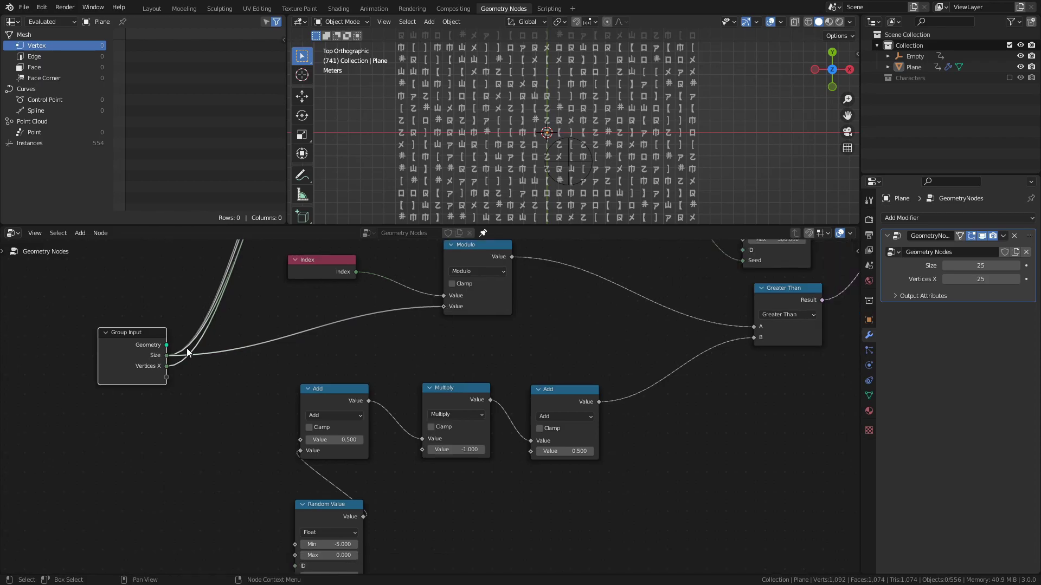
- Connect Group Input's Size to the second Add's second value, and expose the first Add's first value as a new group input
drag(167, 356, 532, 451)
middle_drag(455, 499, 604, 478)
drag(450, 419, 315, 358)
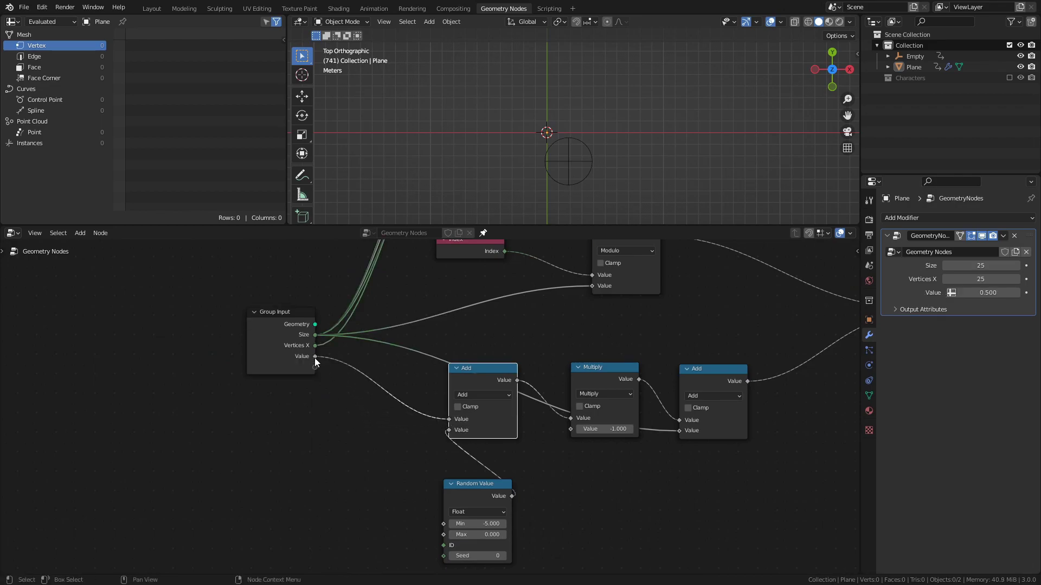
- Rename the new Value group input to Reveal and save the file
click(270, 362)
key(n)
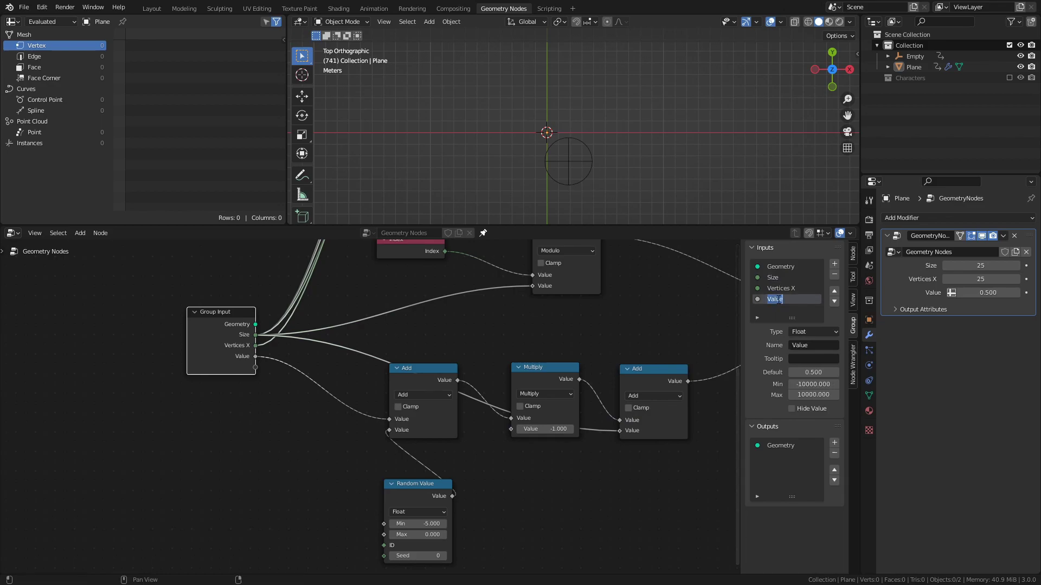
text(Reveal)
key(Return)
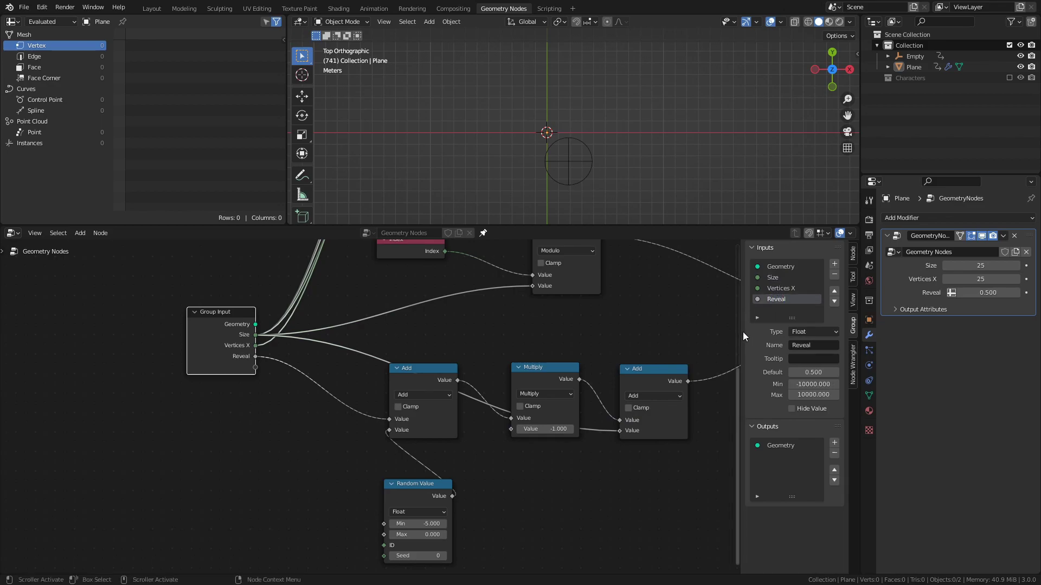
key(n)
key(ctrl+s)
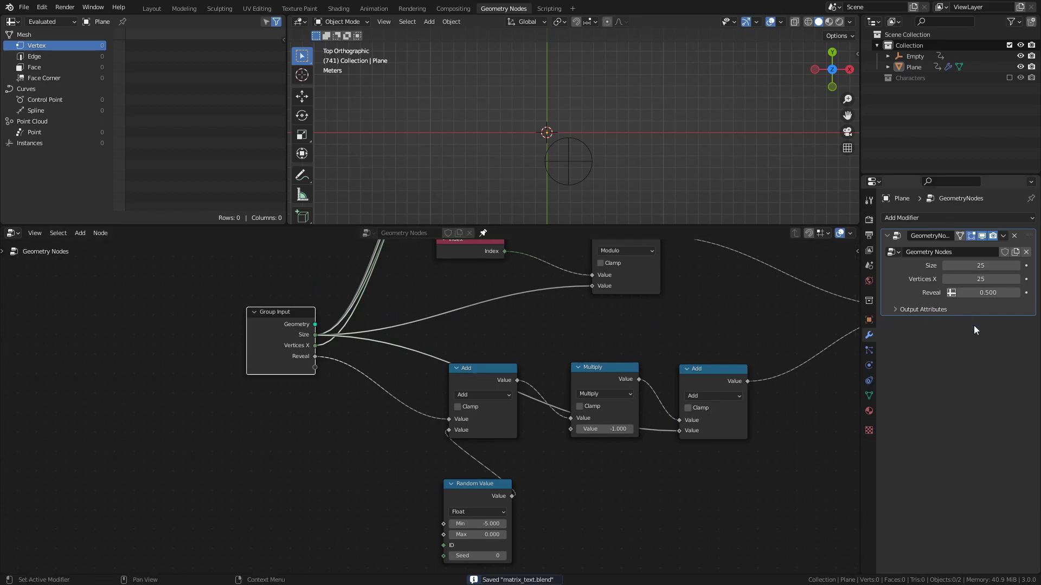
- Set the modifier's Size to 100 and Vertices X to 100
scroll(645, 184, down, 3)
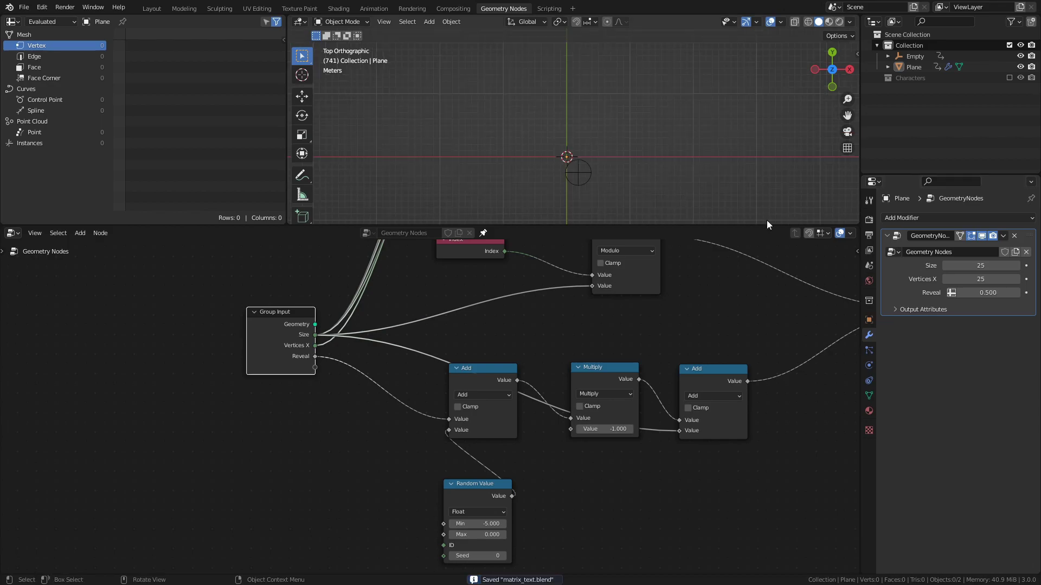
click(959, 264)
text(10)
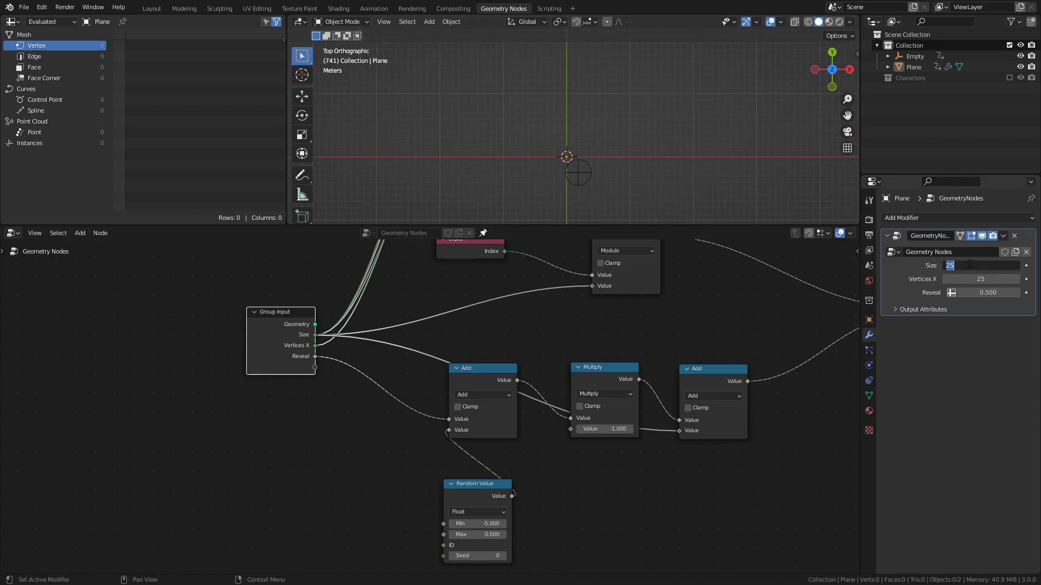
text(0)
key(Return)
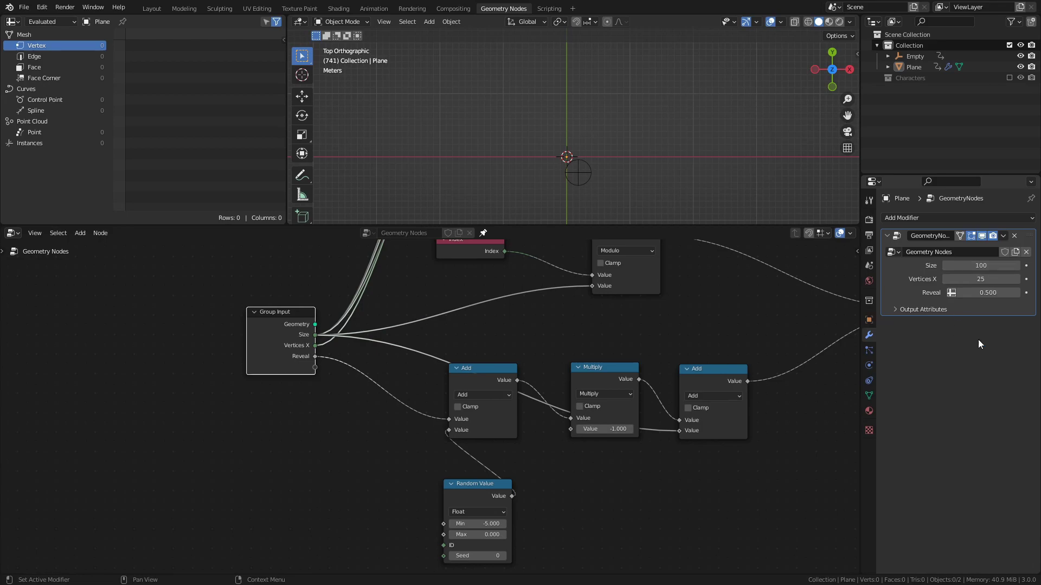
click(980, 278)
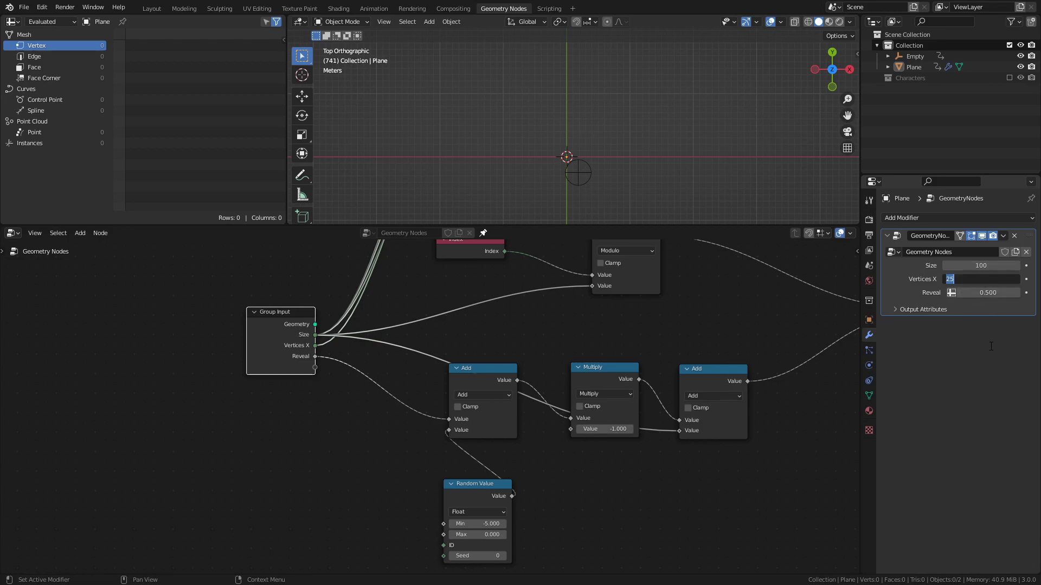
text(100)
key(Return)
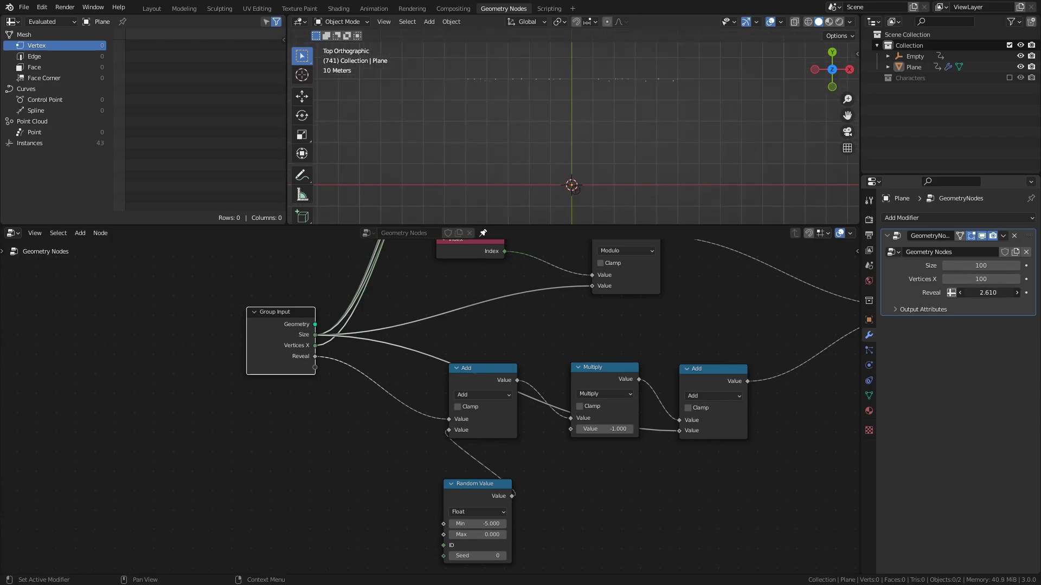
- Drive the modifier's Reveal value with the expression #frame/10
mouse_move(967, 293)
mouse_down()
mouse_move(1018, 293)
mouse_move(971, 293)
mouse_up()
click(970, 293)
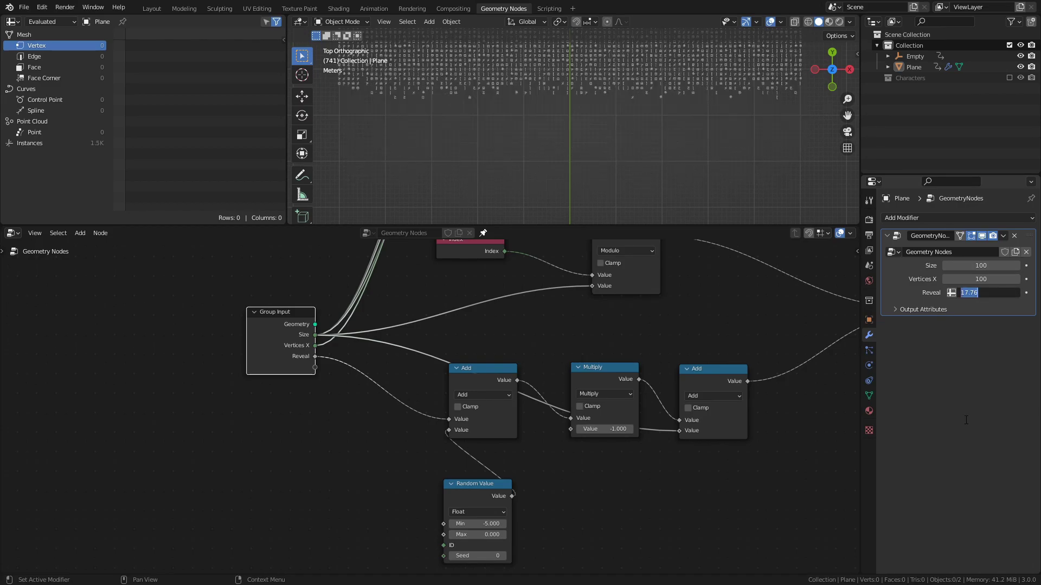
text(#frame/10)
key(Return)
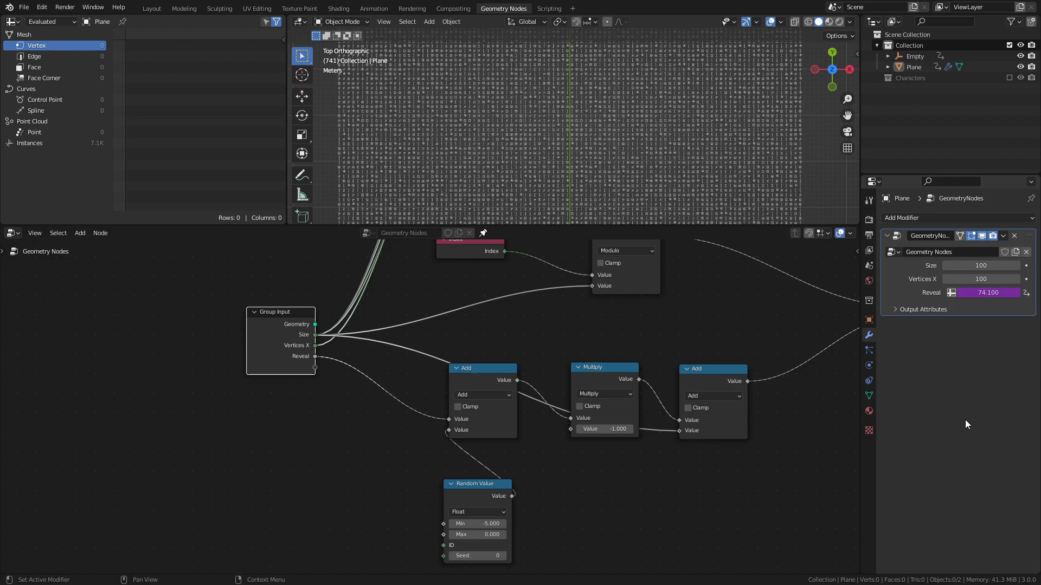
- Save the file and play the animation to preview the frame-driven reveal
key(ctrl+s)
key(space)
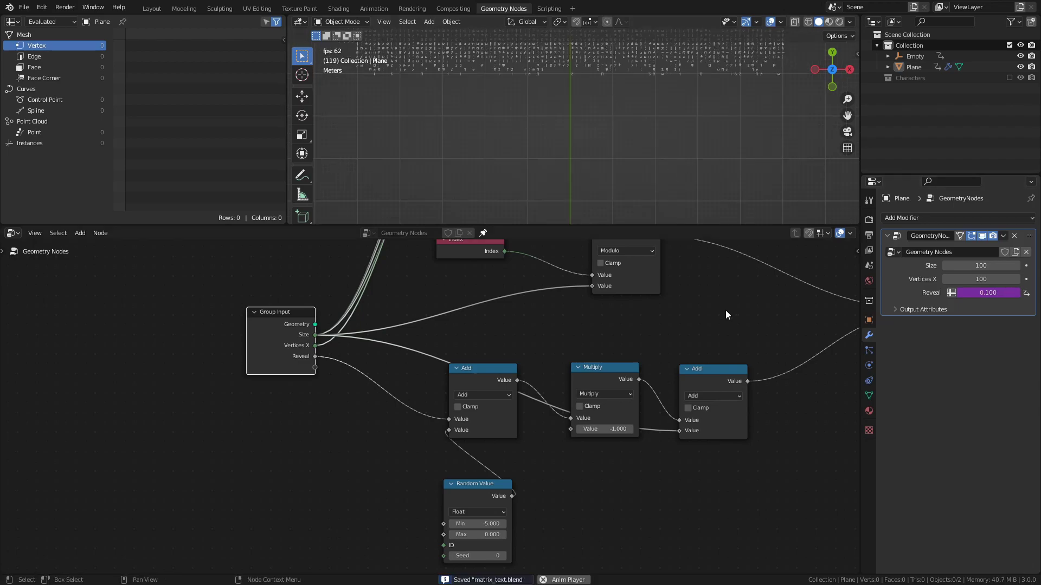
double_click(987, 292)
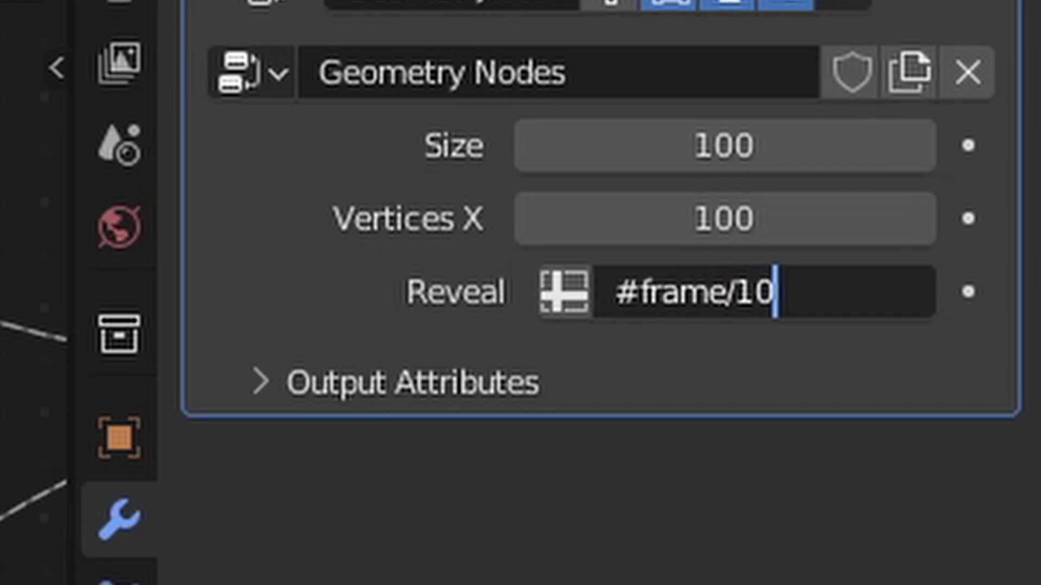
key(Return)
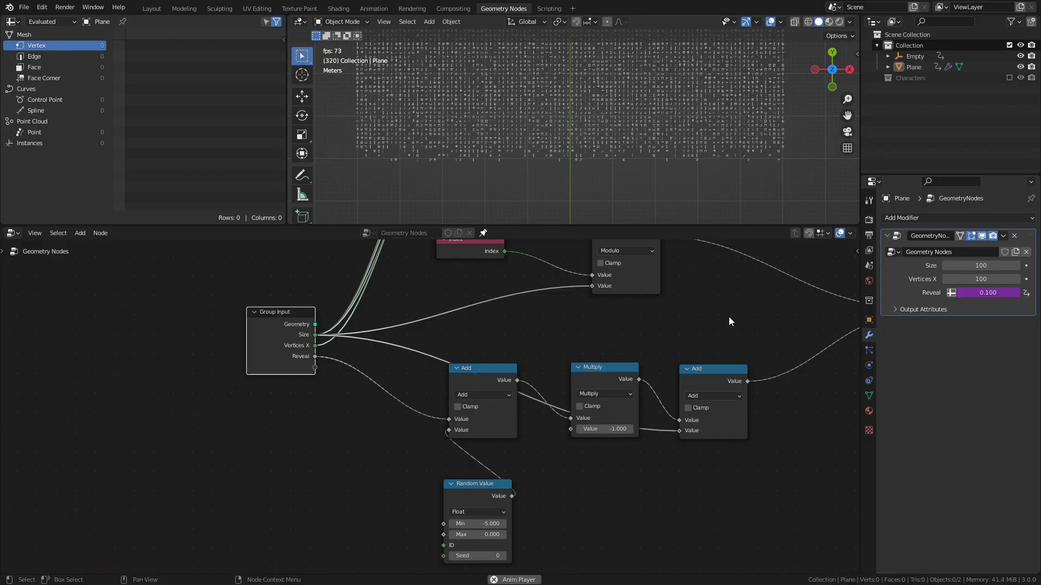
- In the Layout workspace, set the plane's Vertices X to 80 and save the file
click(869, 235)
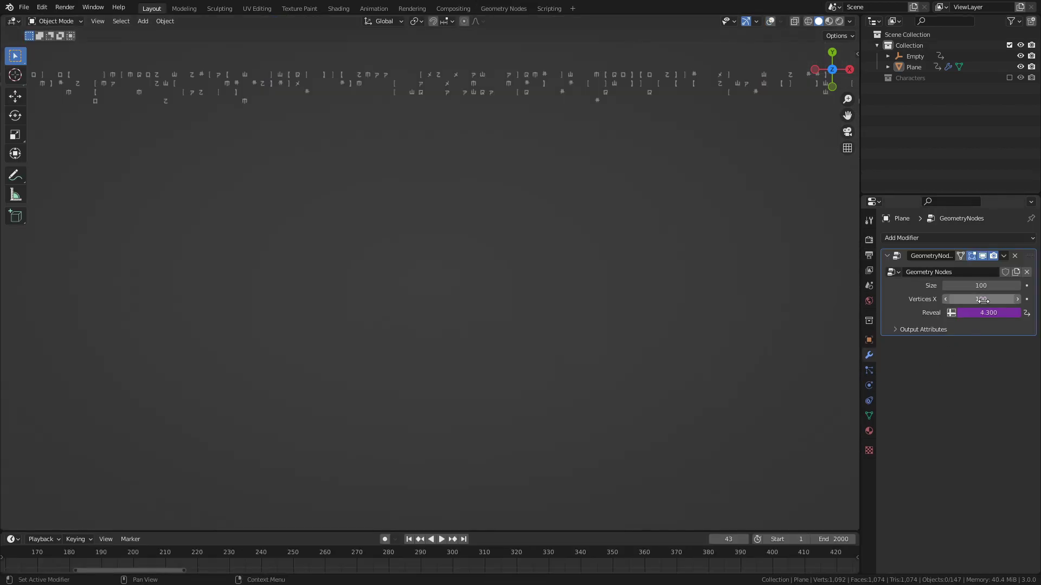
click(985, 301)
text(80)
key(Return)
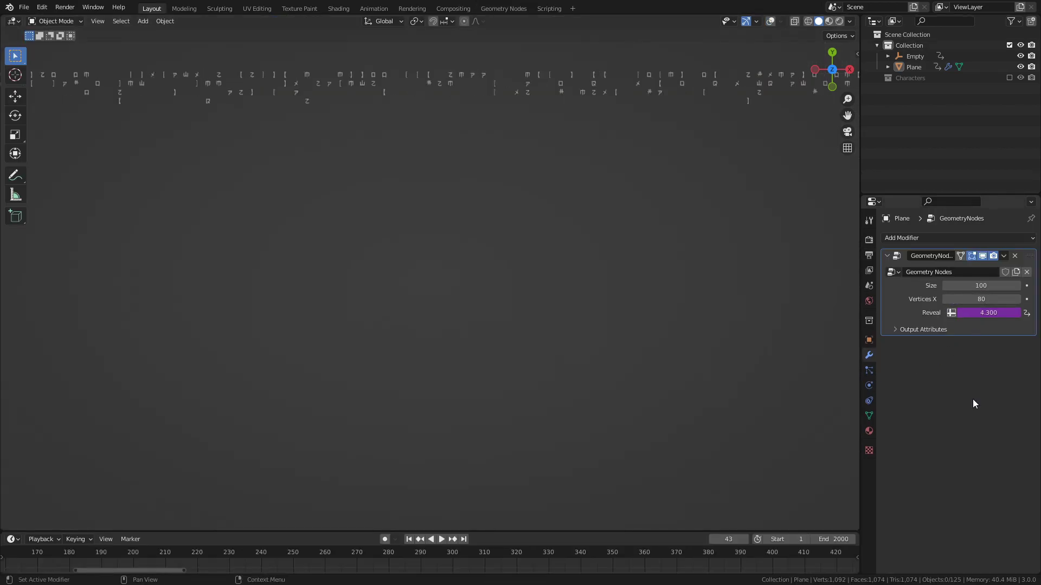
key(ctrl+s)
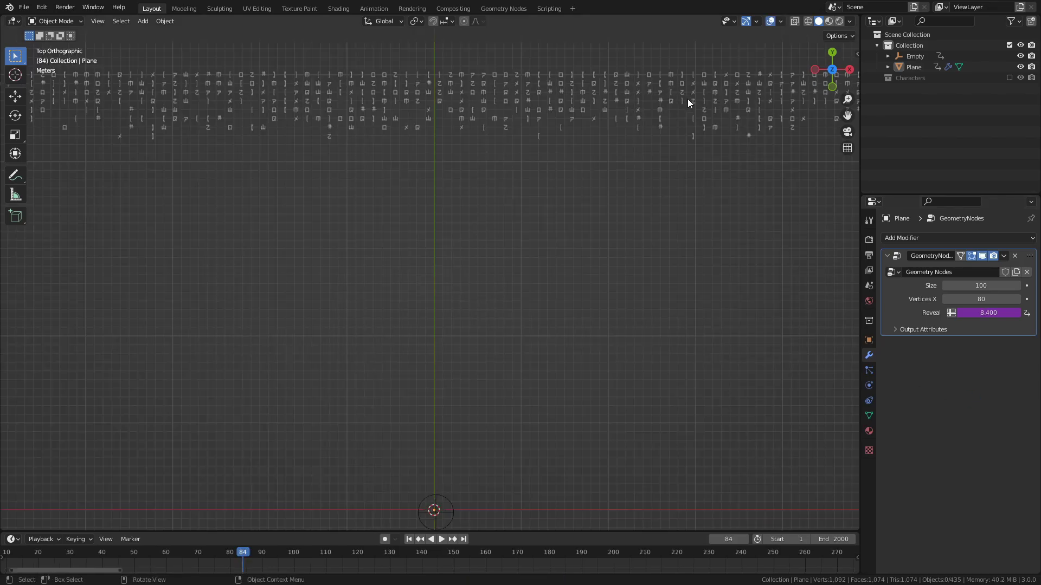
- Duplicate the character plane in place and change the copy's Reveal expression to frame/5
key(a)
key(shift+d)
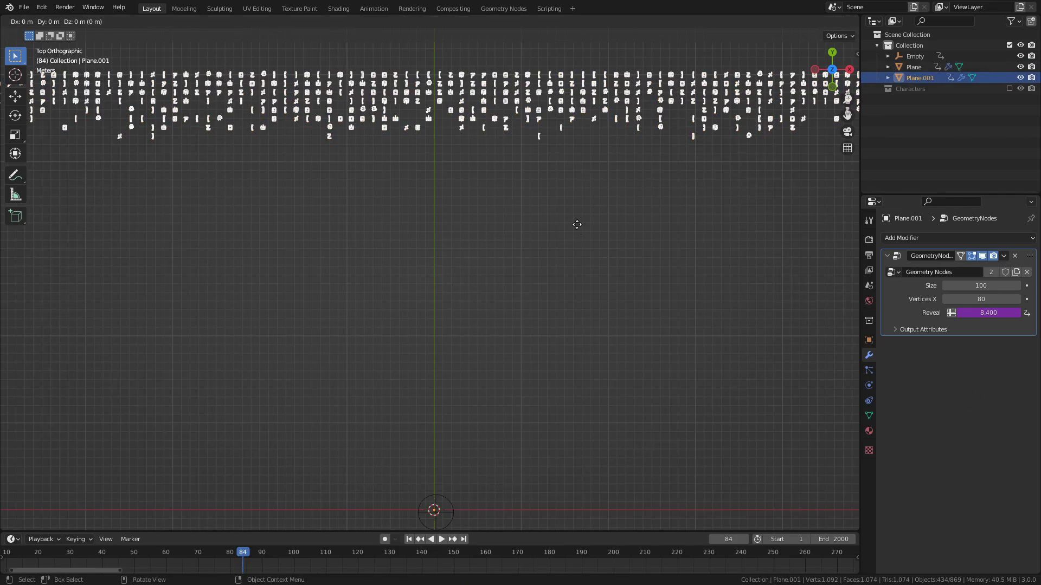
right_click(577, 225)
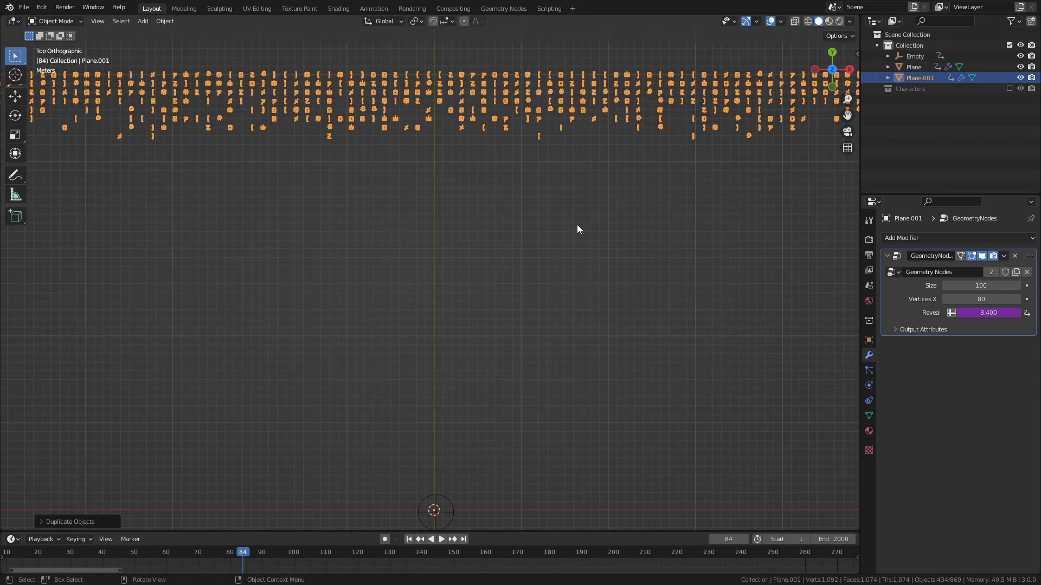
double_click(995, 314)
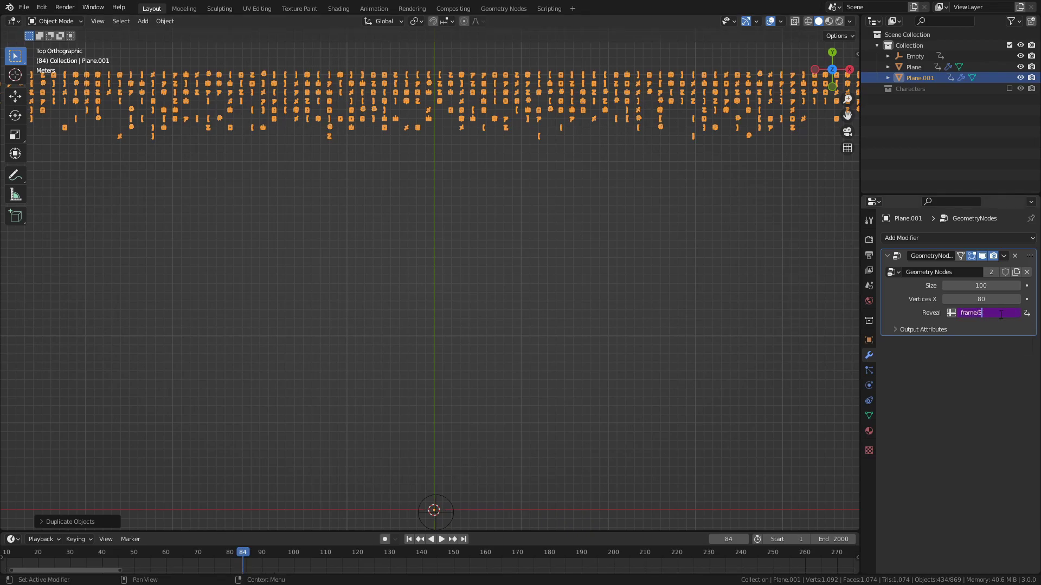
text(5)
key(Return)
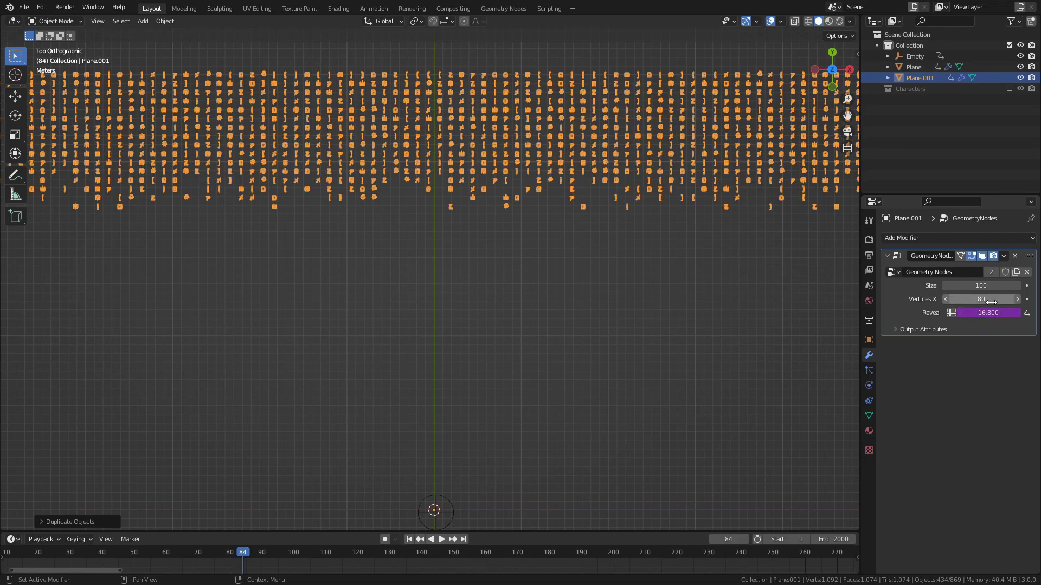
- Set the duplicated plane's Vertices X to 5 and save the file
double_click(981, 299)
text(5)
key(Return)
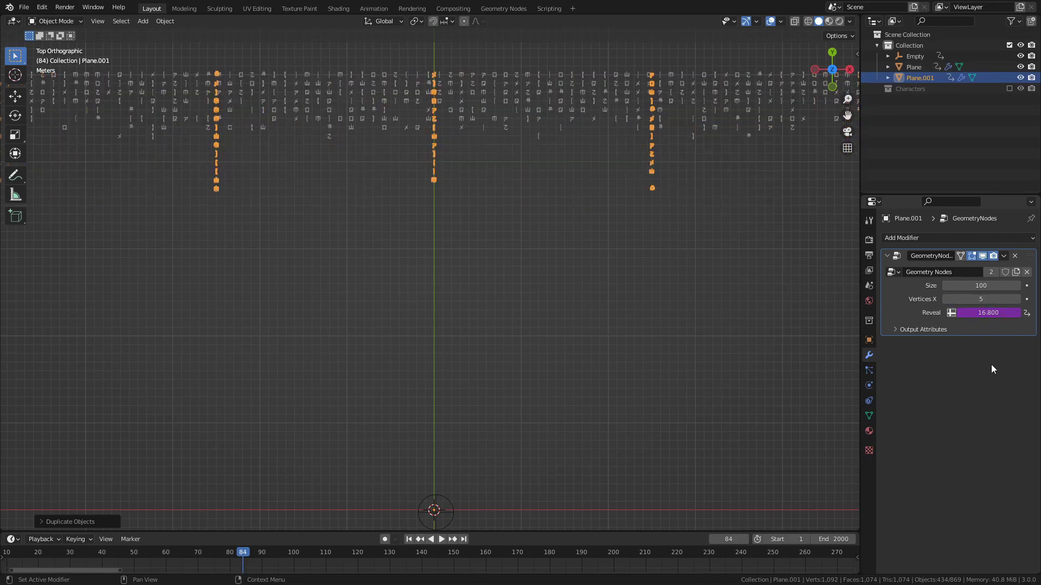
key(ctrl+s)
- Duplicate the sparse five-column plane in place
click(573, 309)
click(434, 168)
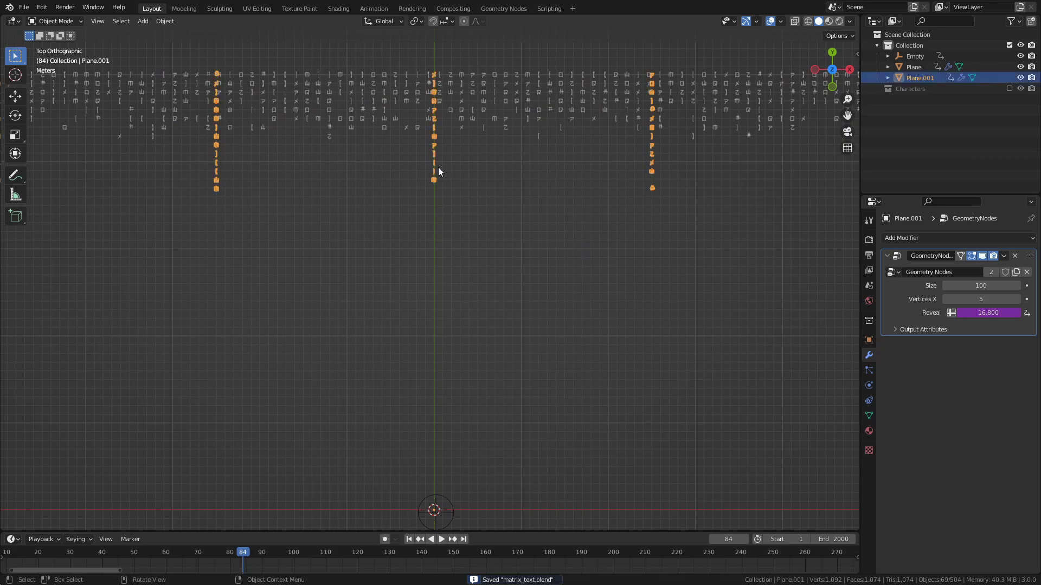
key(shift+d)
right_click(531, 189)
right_click(530, 189)
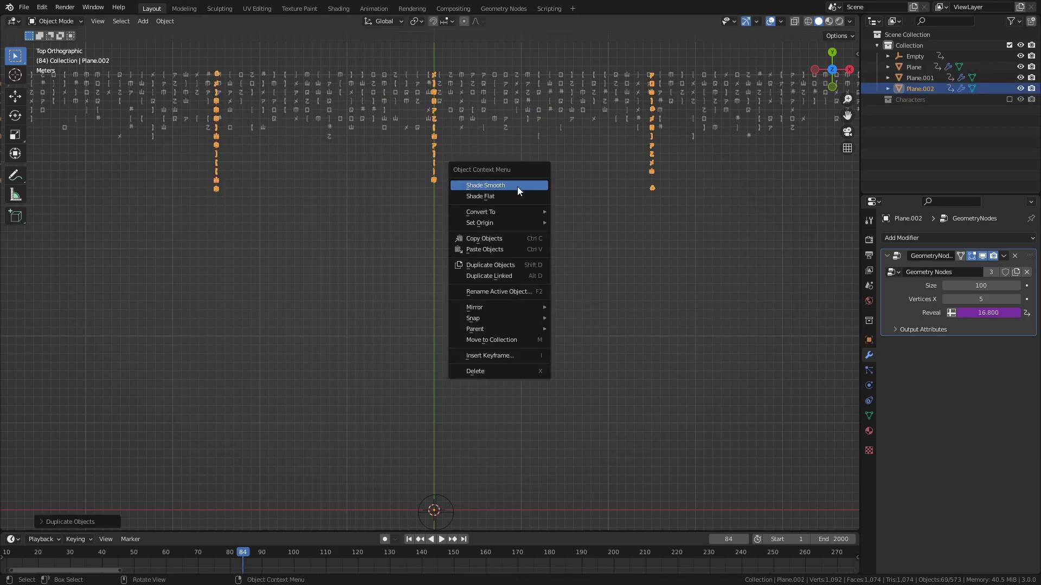
- Change the duplicated sparse plane's Reveal expression to frame/15
double_click(987, 313)
text(frame/5)
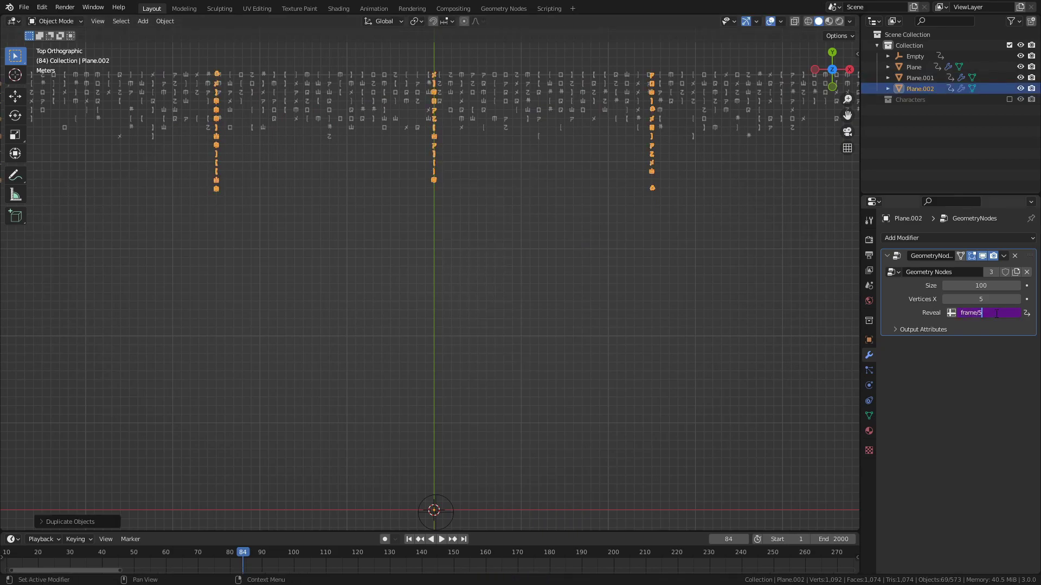
key(Return)
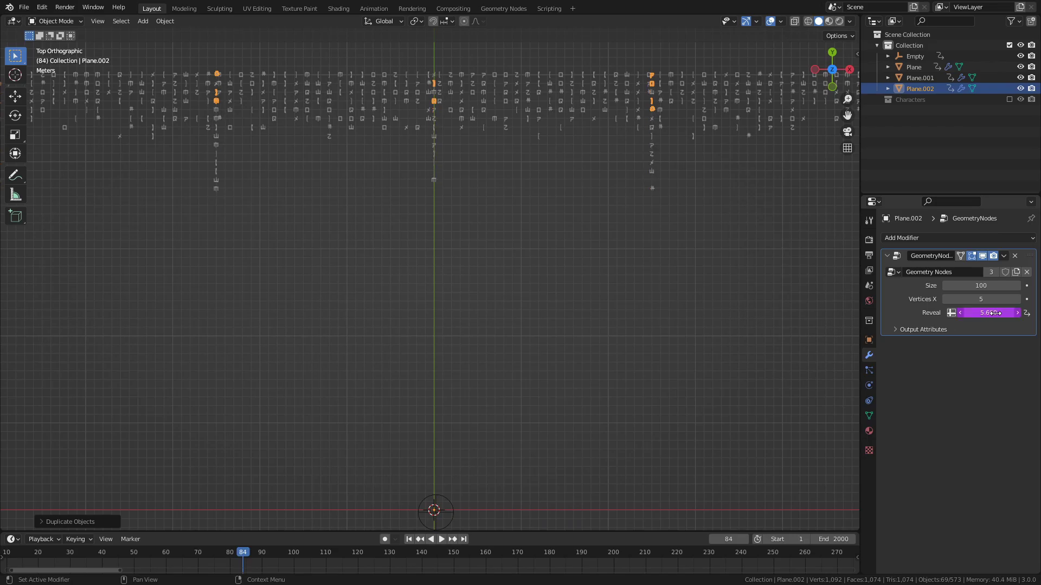
- Set this duplicate's Vertices X to 68 and save the file
double_click(982, 299)
text(6)
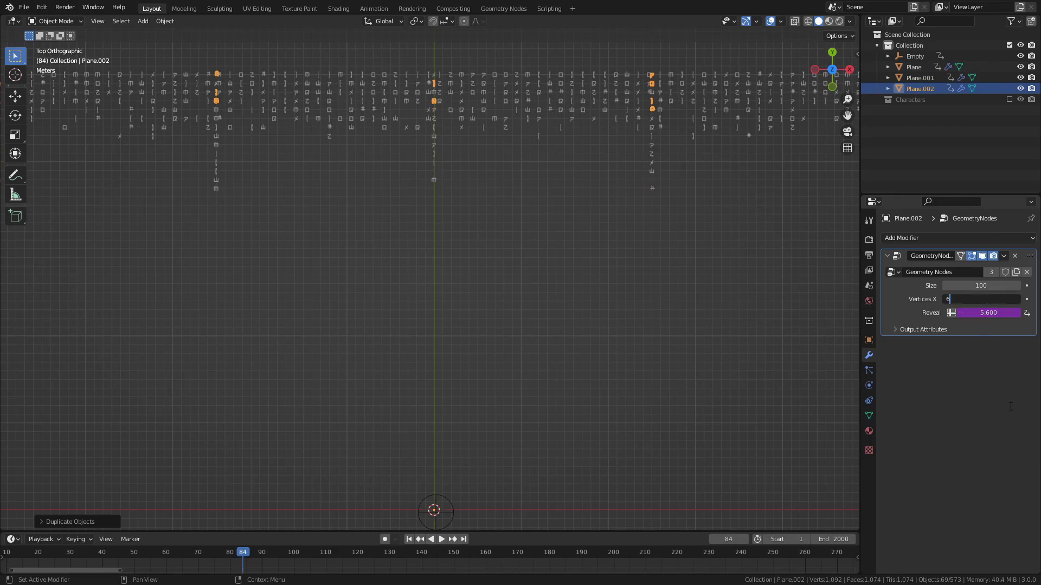
text(8)
key(Return)
key(ctrl+s)
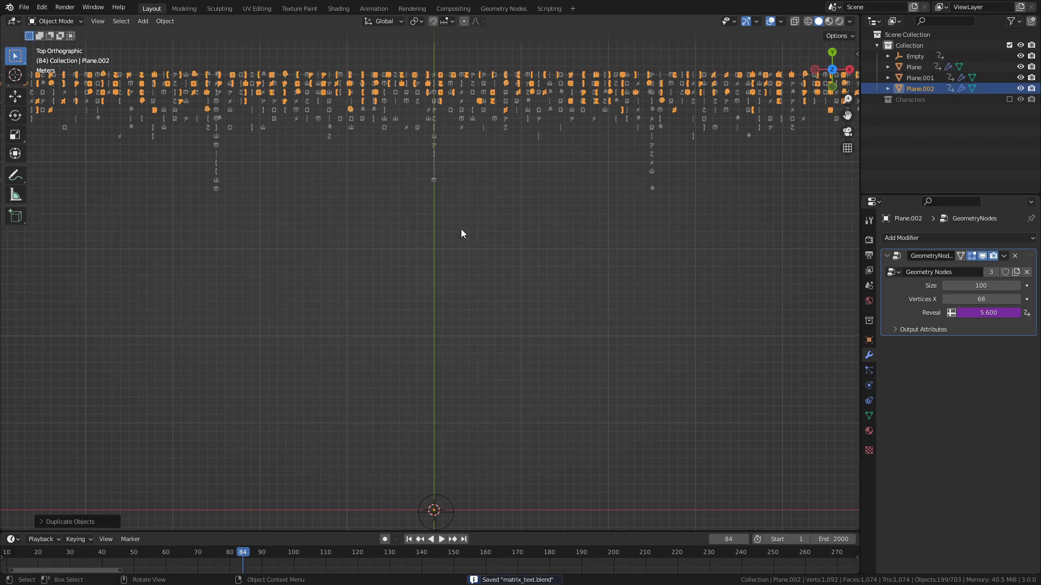
- Duplicate the 68-column plane in place and change the copy's Reveal expression to frame/7
key(shift+d)
right_click(530, 234)
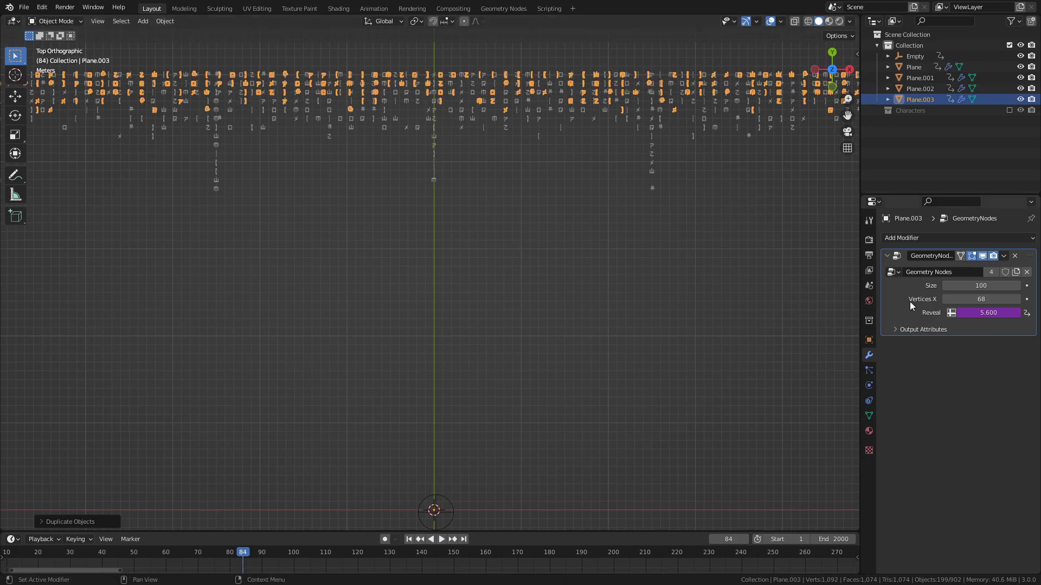
click(998, 315)
click(999, 315)
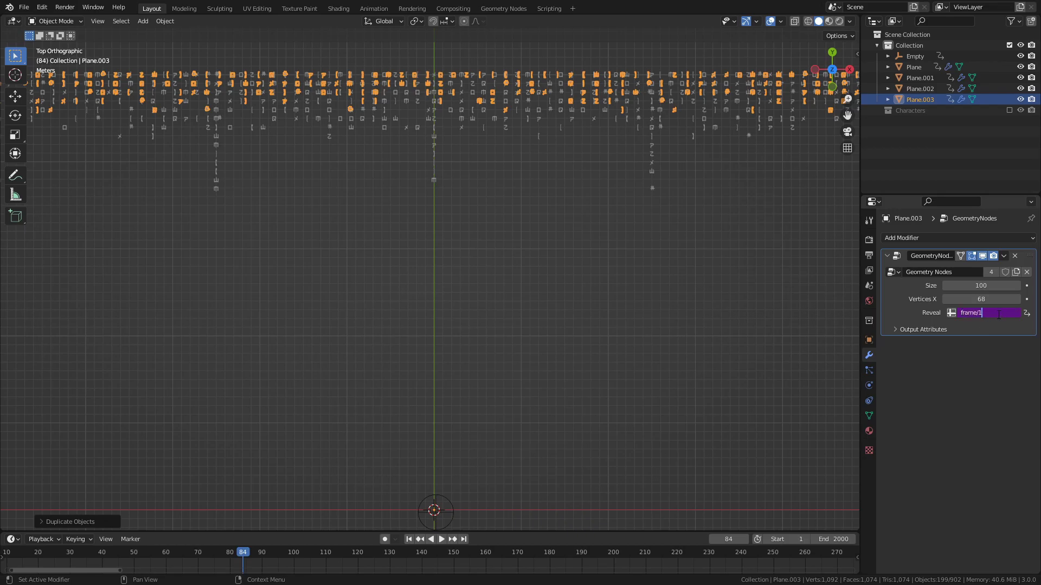
text(7)
key(Return)
- Set the newest plane copy's Vertices X to 8
double_click(981, 299)
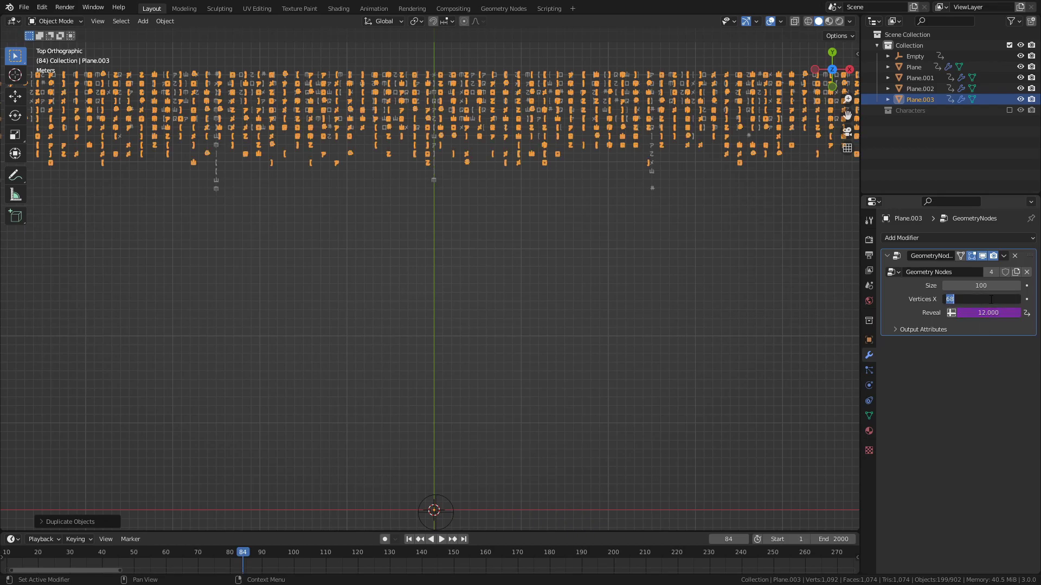
text(8)
key(Return)
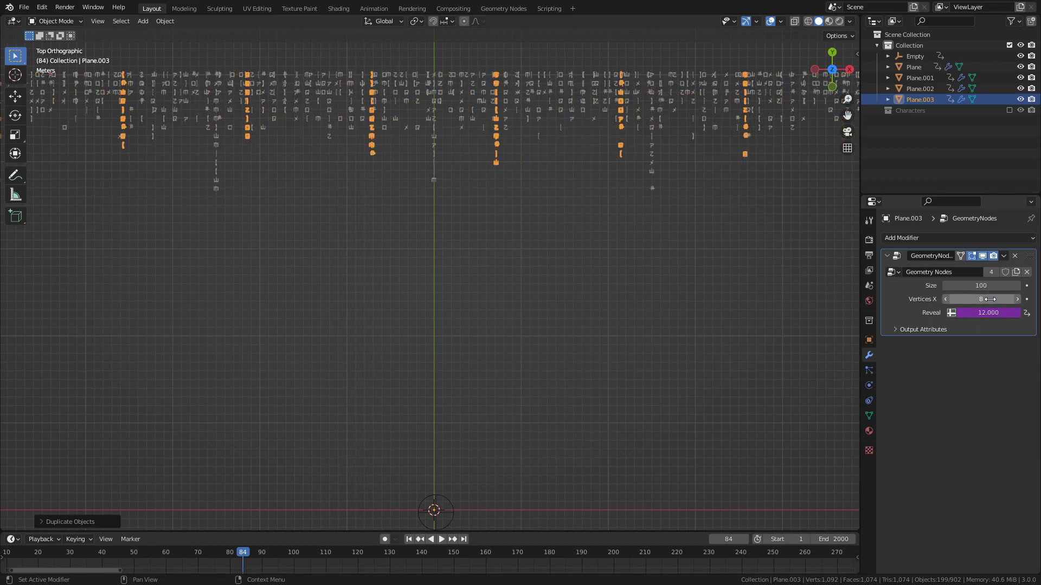
- Save the file and play the animation to check the columns falling at different speeds
click(543, 262)
key(ctrl+s)
key(space)
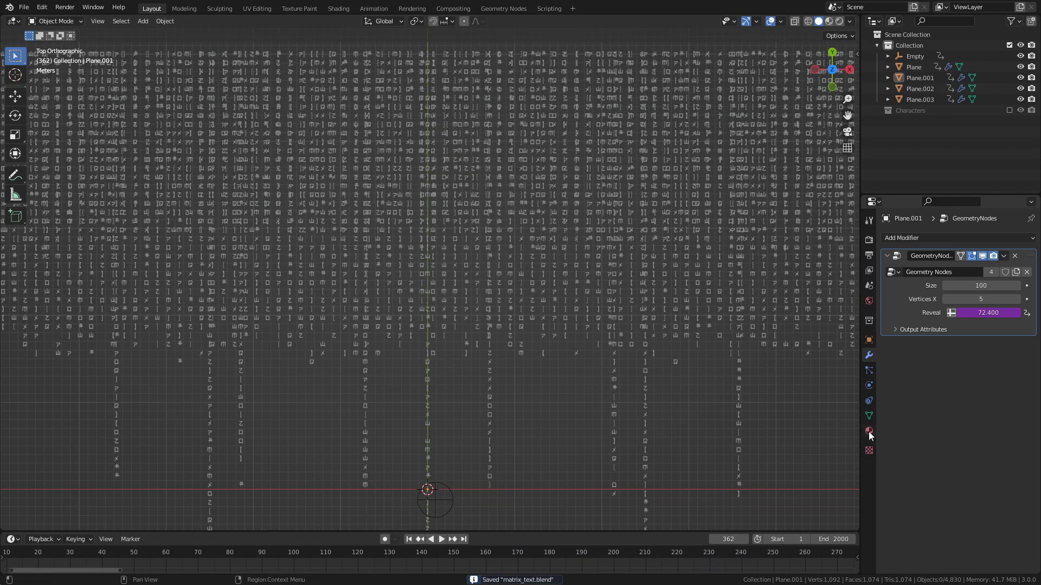
- Switch the viewport to Material Preview and create a material named Glow on Plane.001
key(z)
click(595, 251)
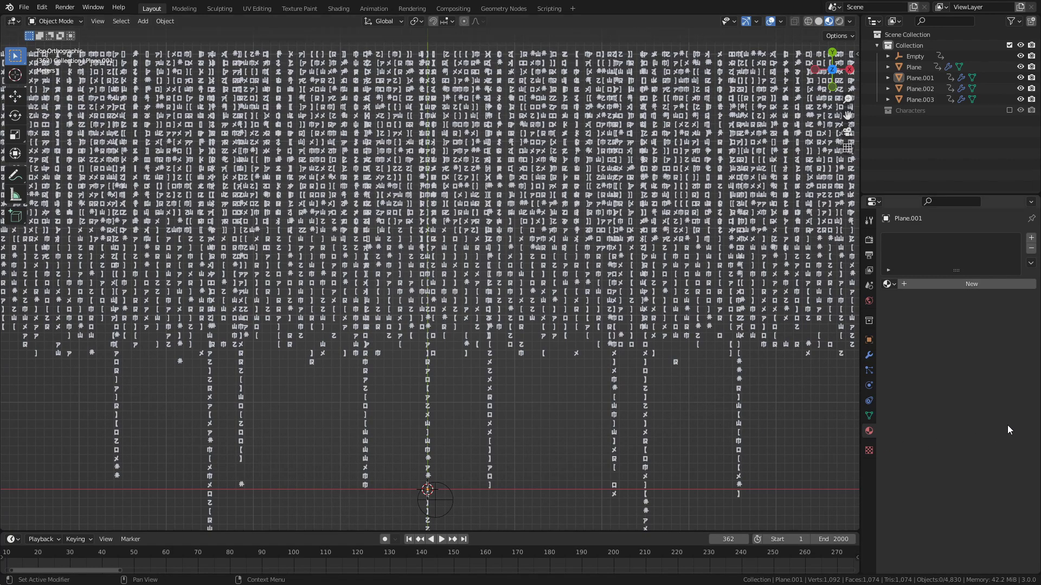
click(1004, 284)
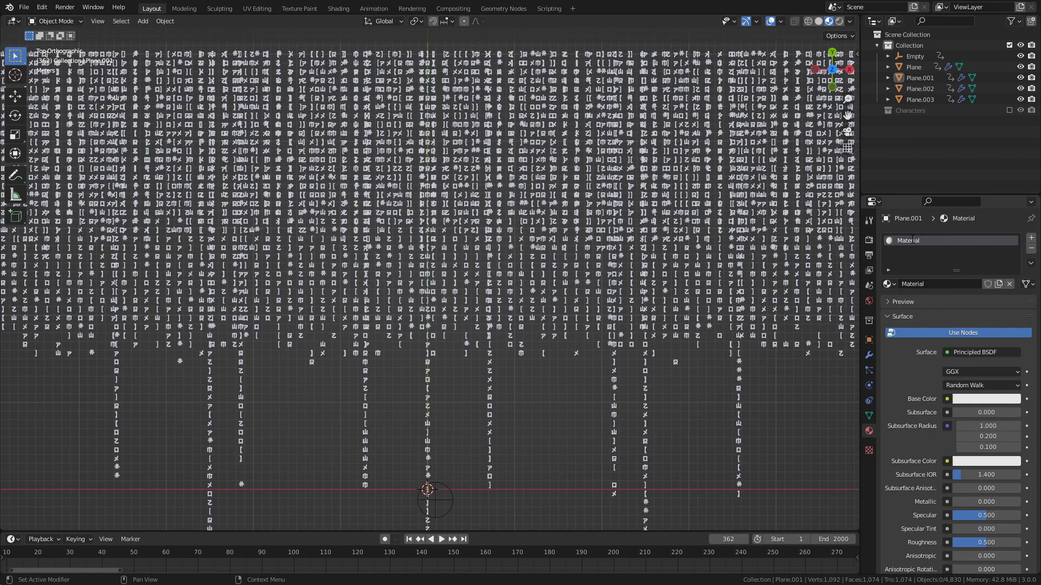
double_click(913, 239)
text(Glow)
key(Return)
- Set the Glow material's base and emission colours to green and adjust its emission strength
click(986, 399)
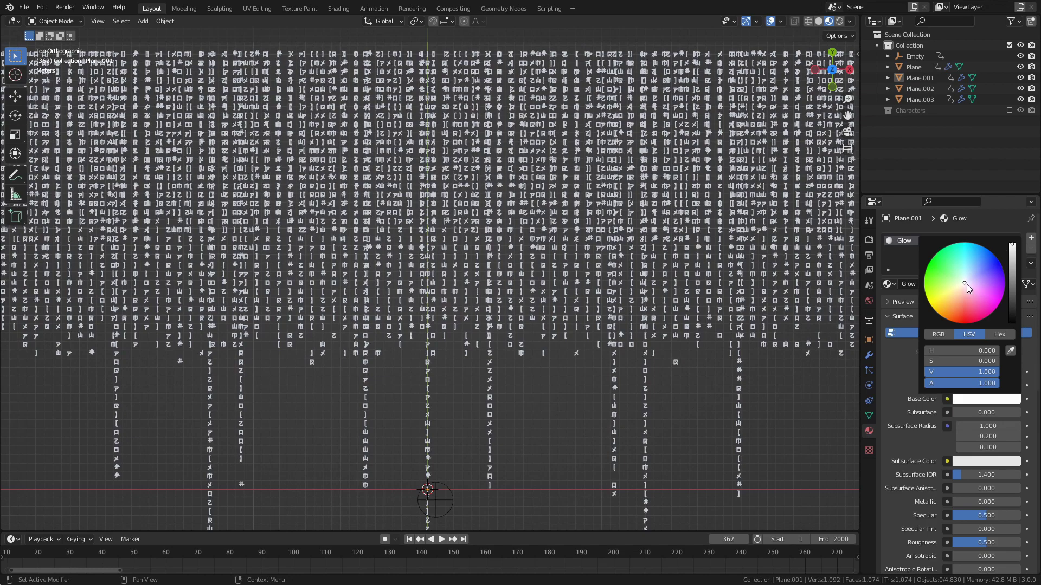
click(930, 273)
scroll(975, 412, down, 8)
click(987, 483)
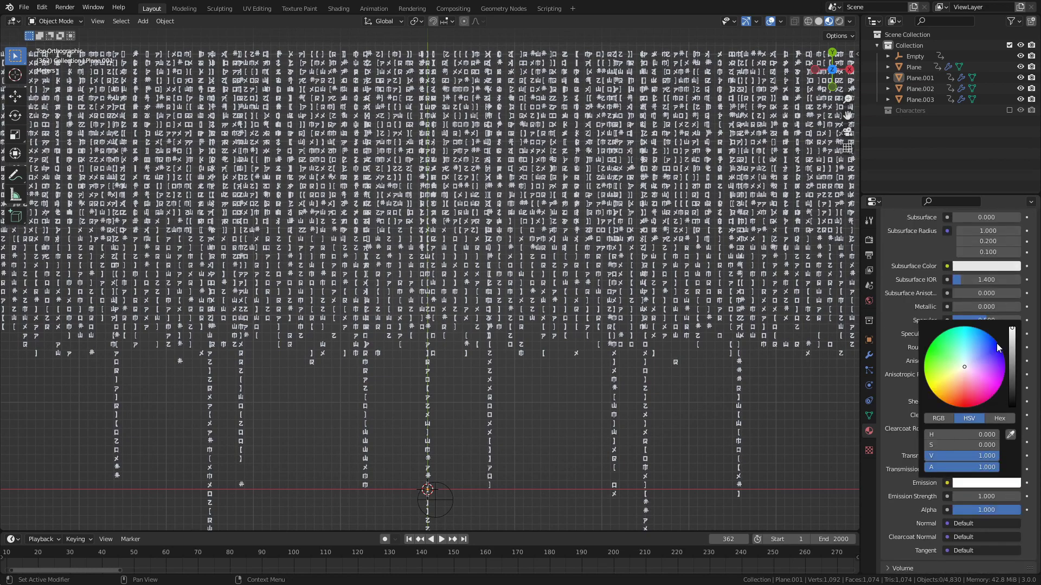
click(941, 339)
scroll(903, 467, down, 3)
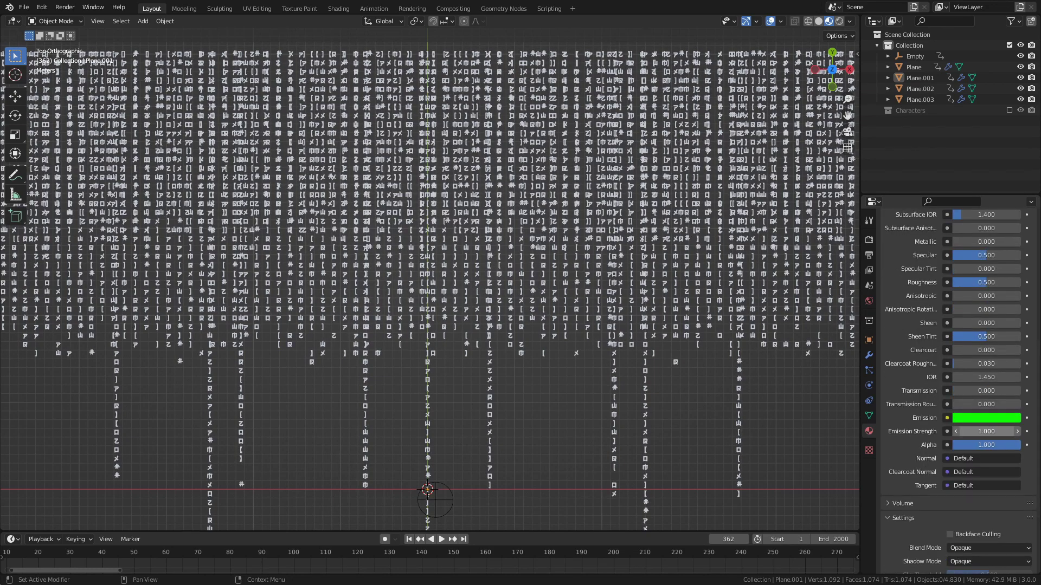
mouse_move(986, 431)
mouse_down()
mouse_move(996, 431)
mouse_move(986, 431)
mouse_up()
- Make sure Bloom is enabled in the Eevee render settings
click(870, 241)
scroll(909, 294, up, 2)
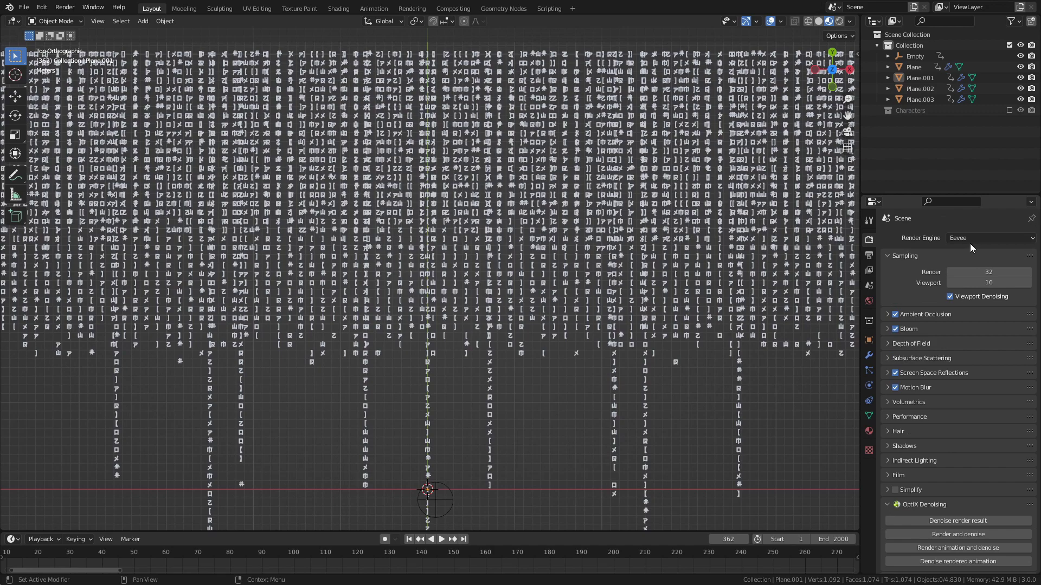
click(895, 329)
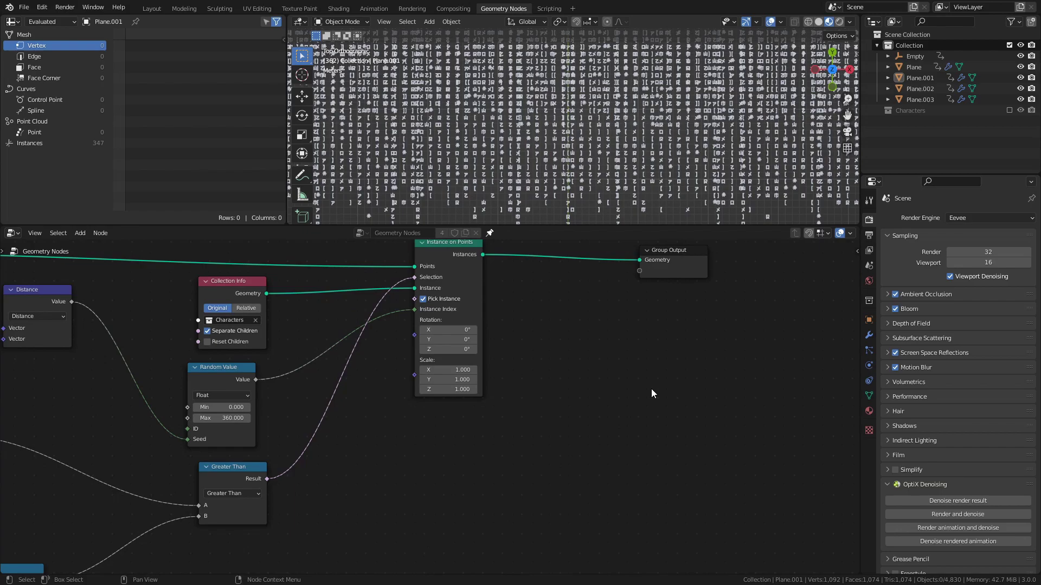
- In the Geometry Nodes workspace, move the Group Output node farther from Instance on Points and save the file
key(Home)
drag(541, 349, 563, 348)
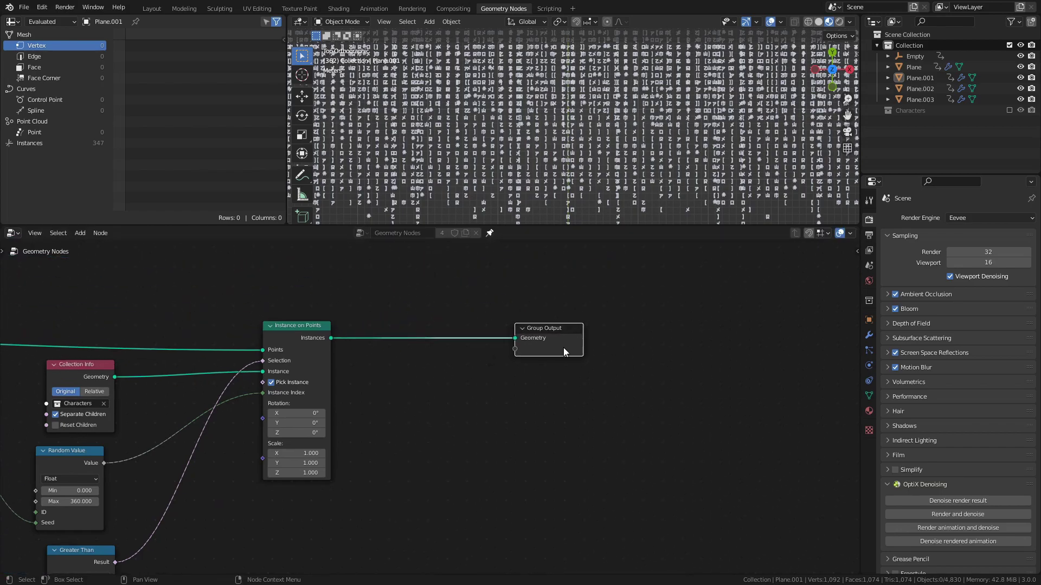
key(ctrl+s)
- Add a Set Material node on the link between Instance on Points and Group Output
key(shift+a)
click(436, 232)
text(set ma)
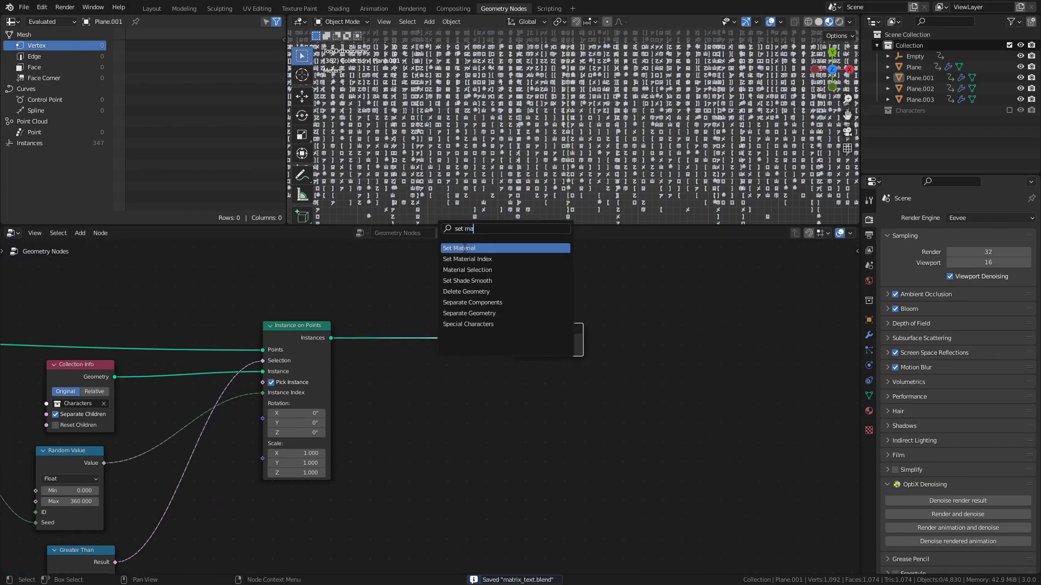
click(475, 248)
click(535, 402)
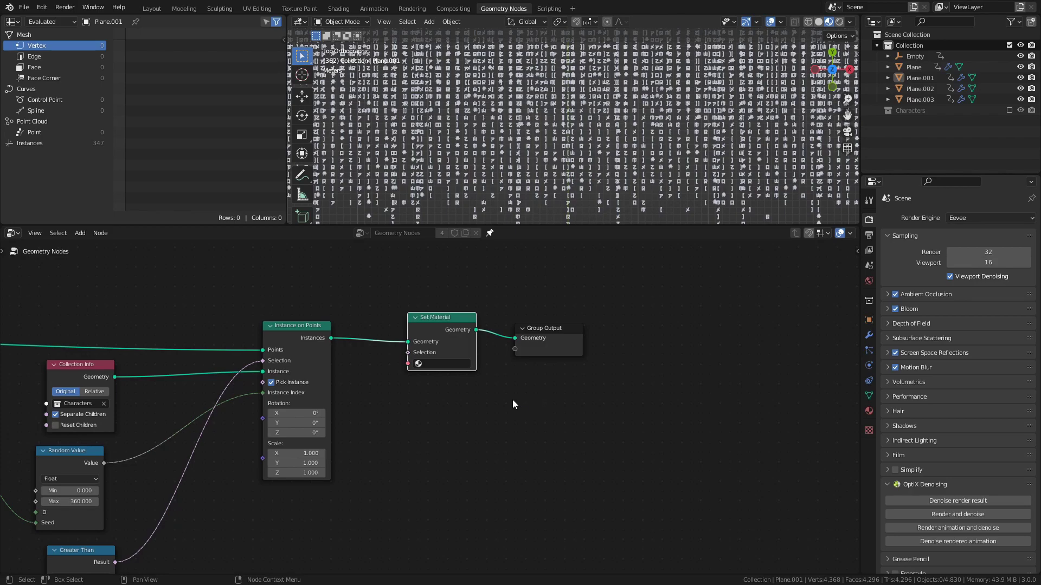
- Assign the Glow material in the Set Material node and return to the Layout workspace
click(428, 363)
click(437, 379)
key(ctrl+Page_Down)
key(ctrl+Page_Down)
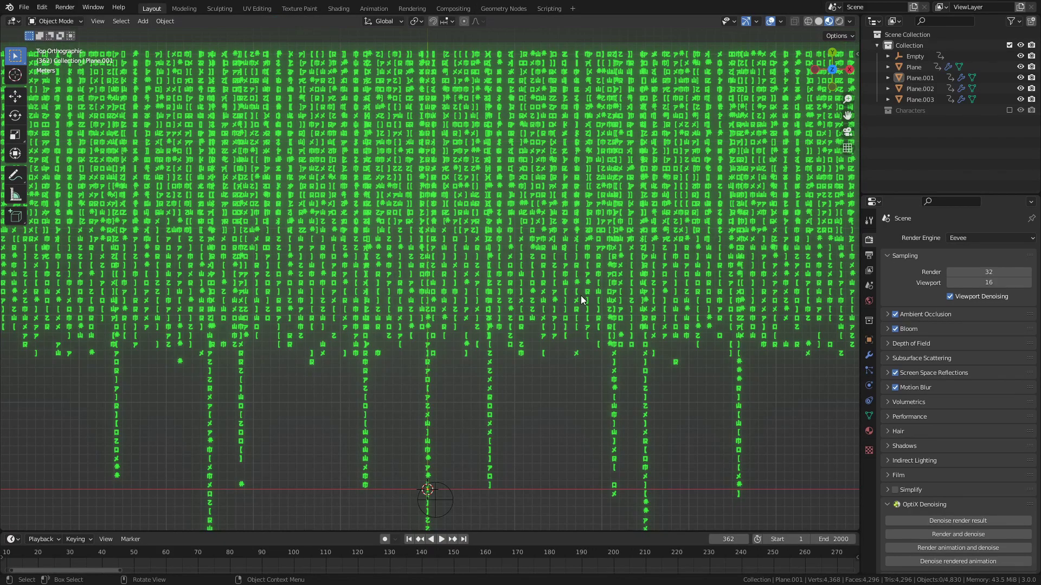
- Switch the viewport to rendered shading and set the world background strength to 0
click(839, 21)
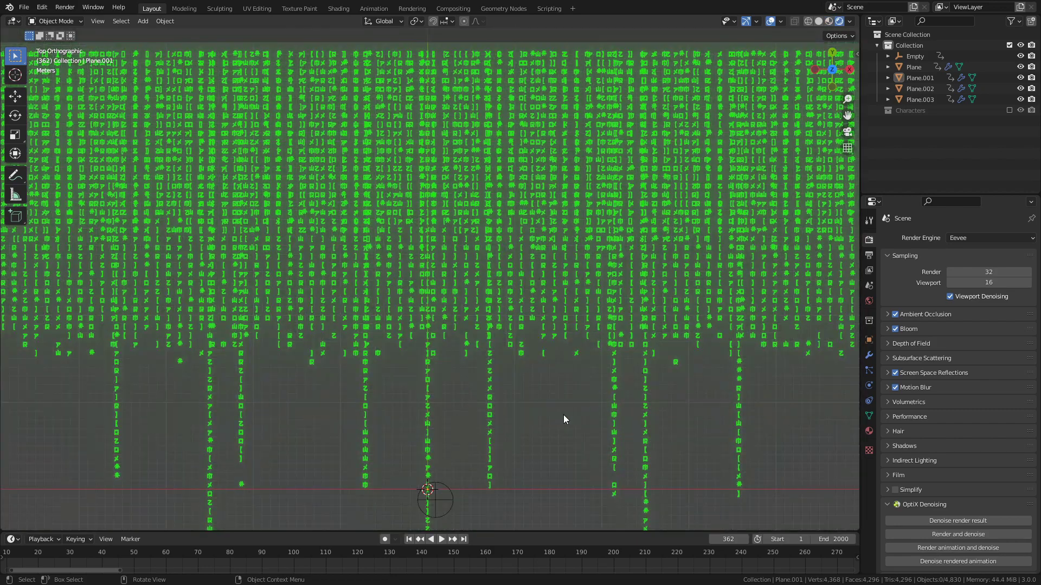
shift+middle_drag(568, 412, 584, 371)
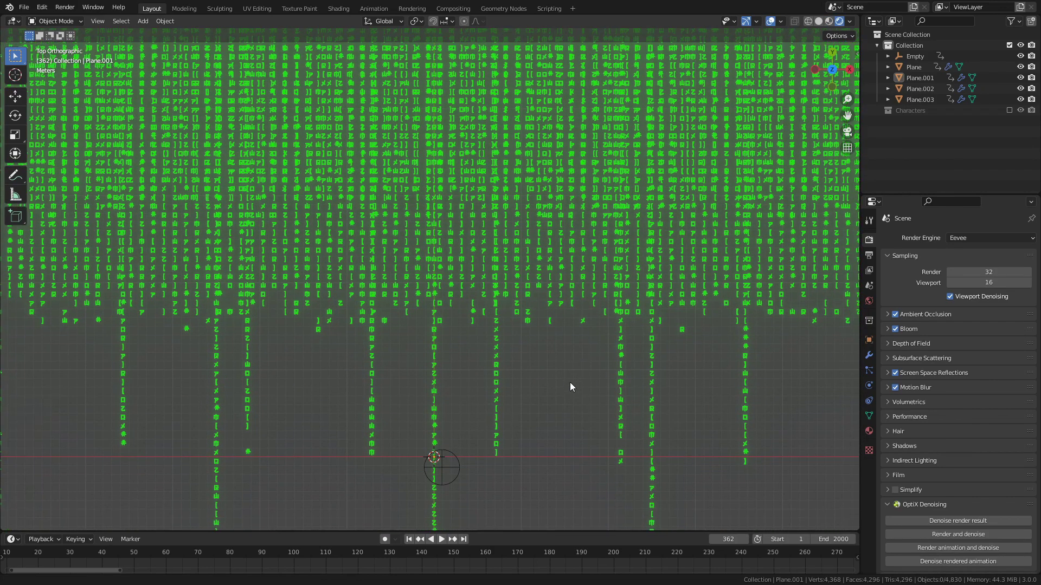
click(869, 301)
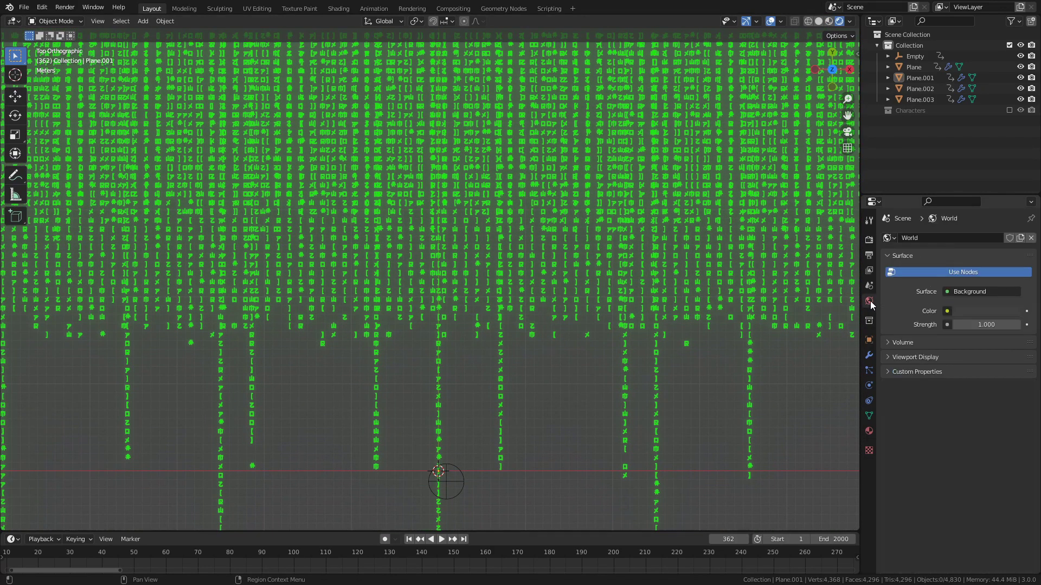
click(990, 325)
text(0)
key(Return)
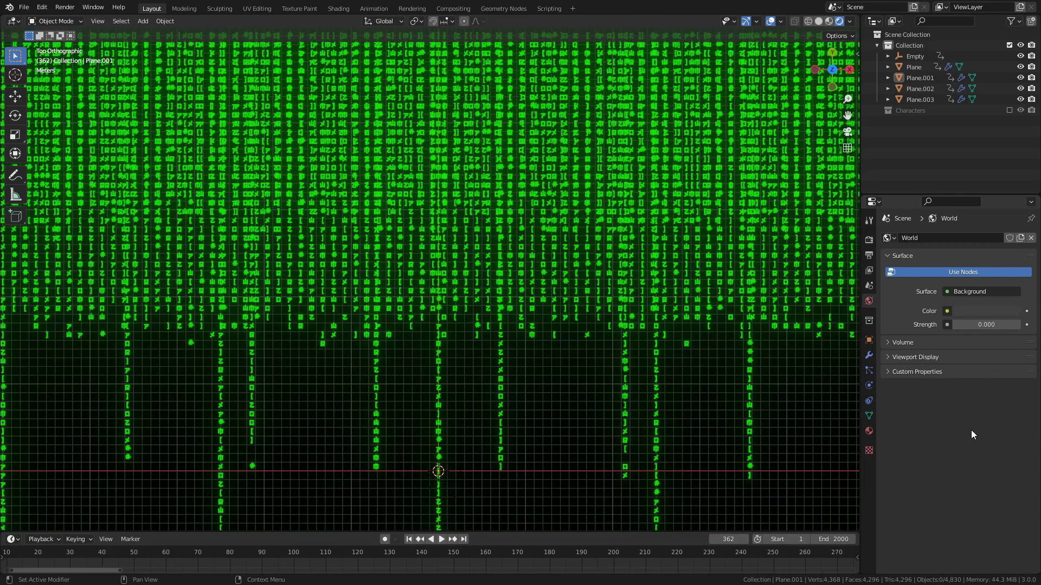
- Play the glowing text animation from the first frame with the viewport overlays hidden
key(shift+Left)
key(space)
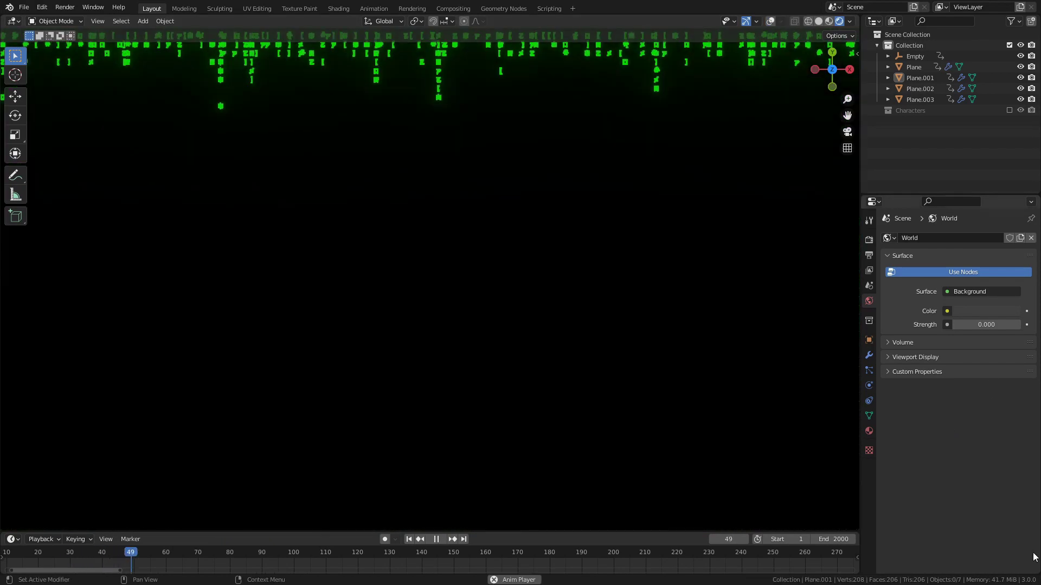